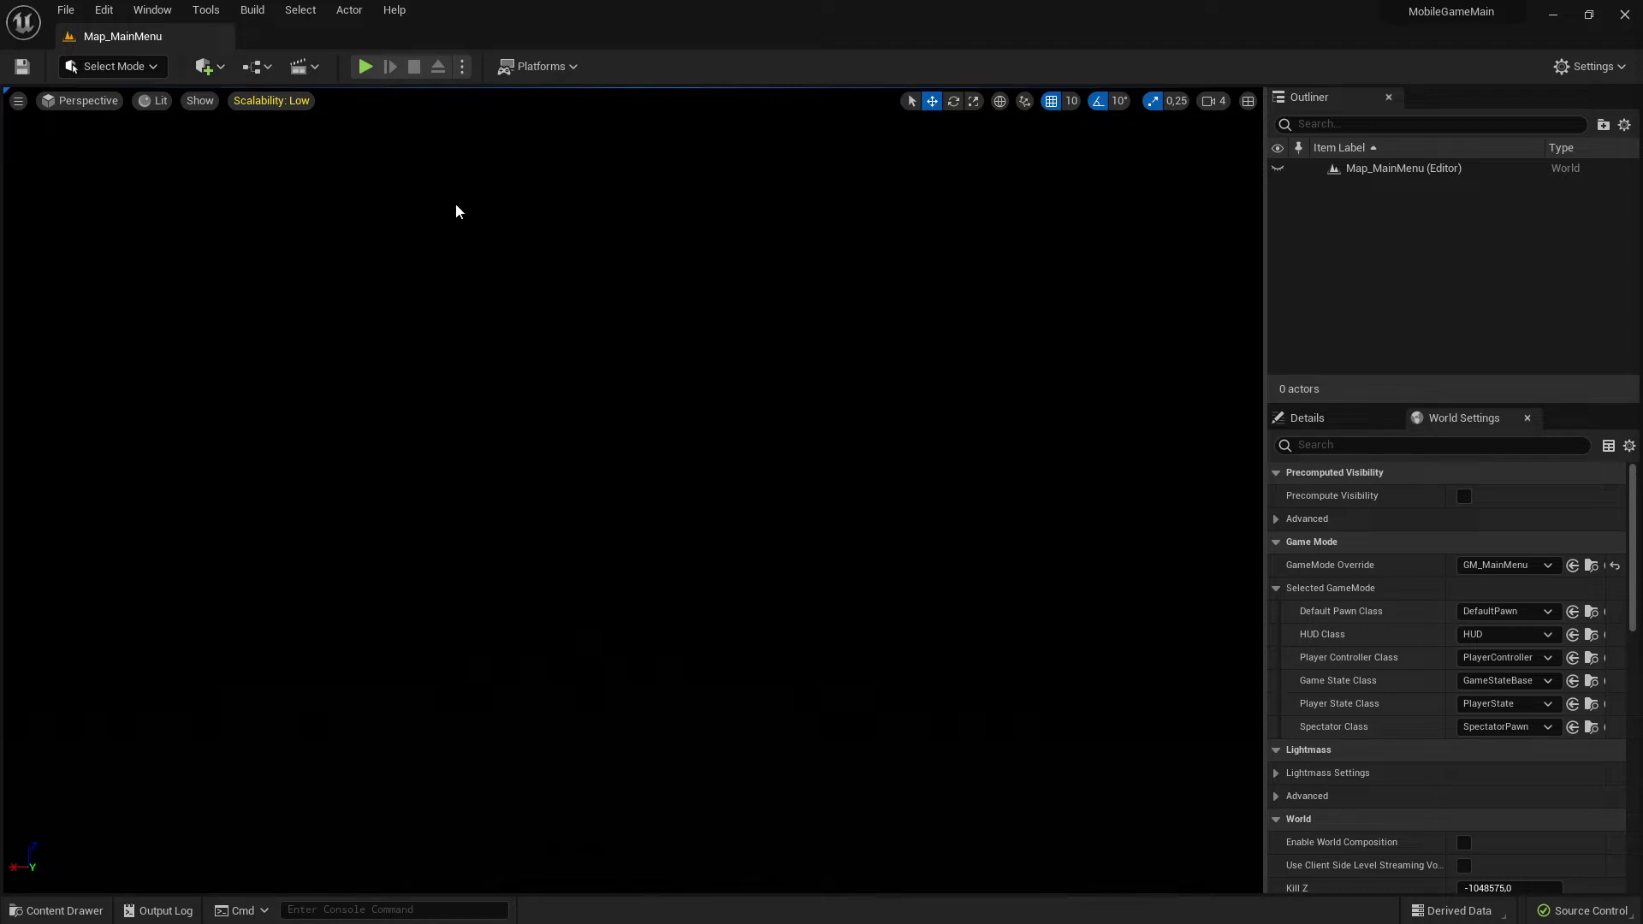
- Open Project Settings from the Edit menu, showing MobileGameMain's Description page
{"action": "left_click", "coordinate": [65, 10]}
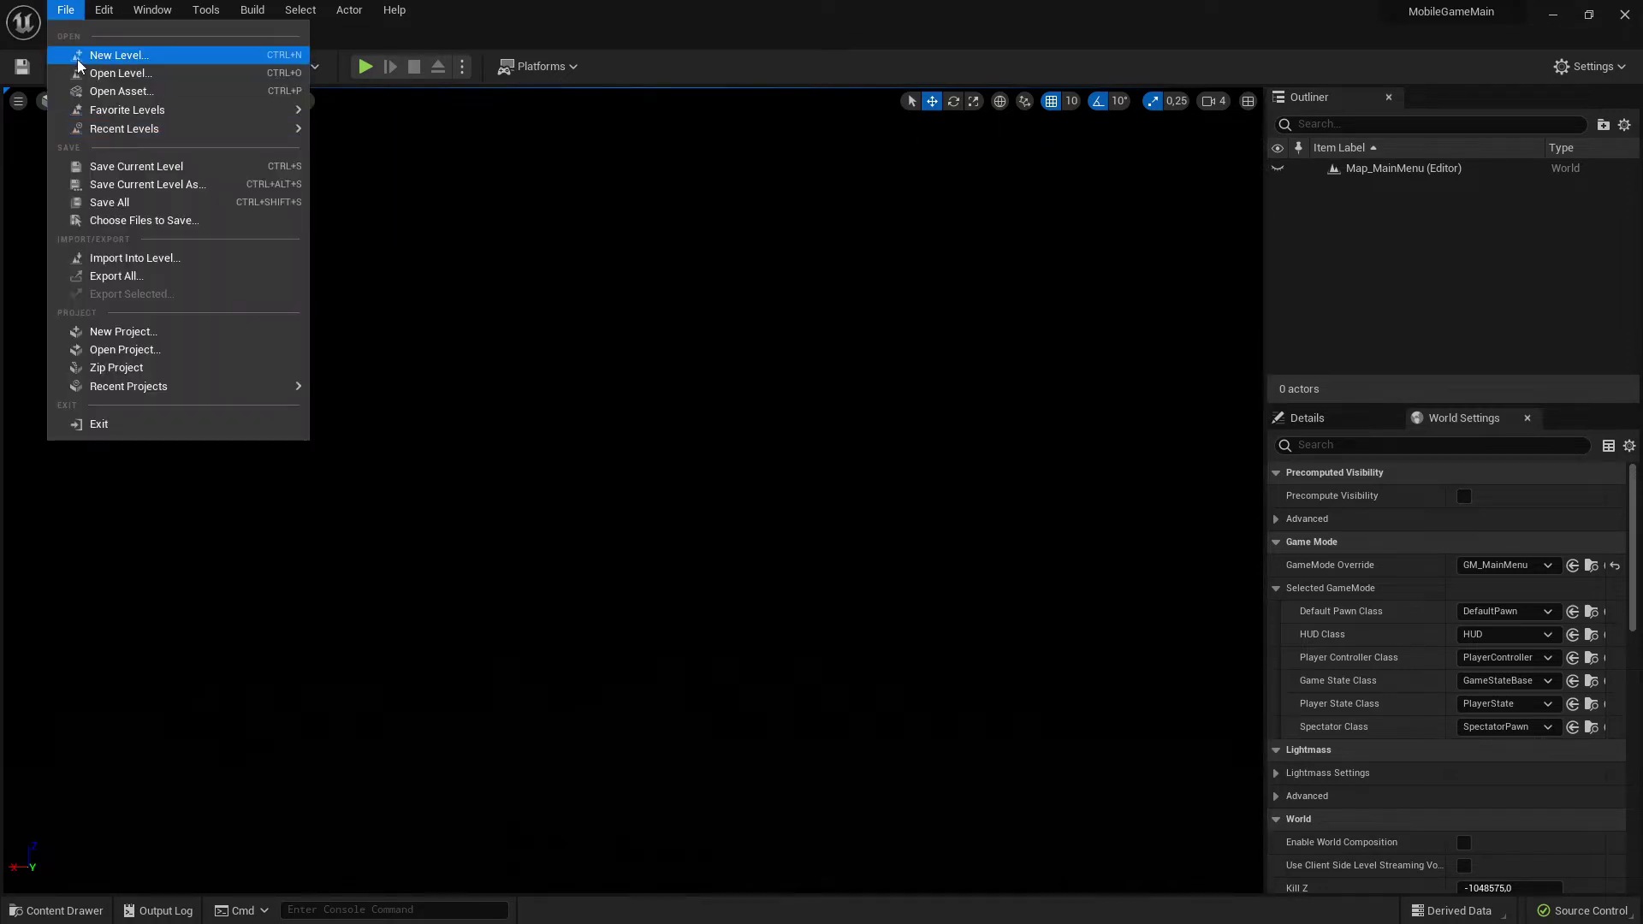
{"action": "left_click", "coordinate": [77, 10]}
{"action": "left_click", "coordinate": [103, 10]}
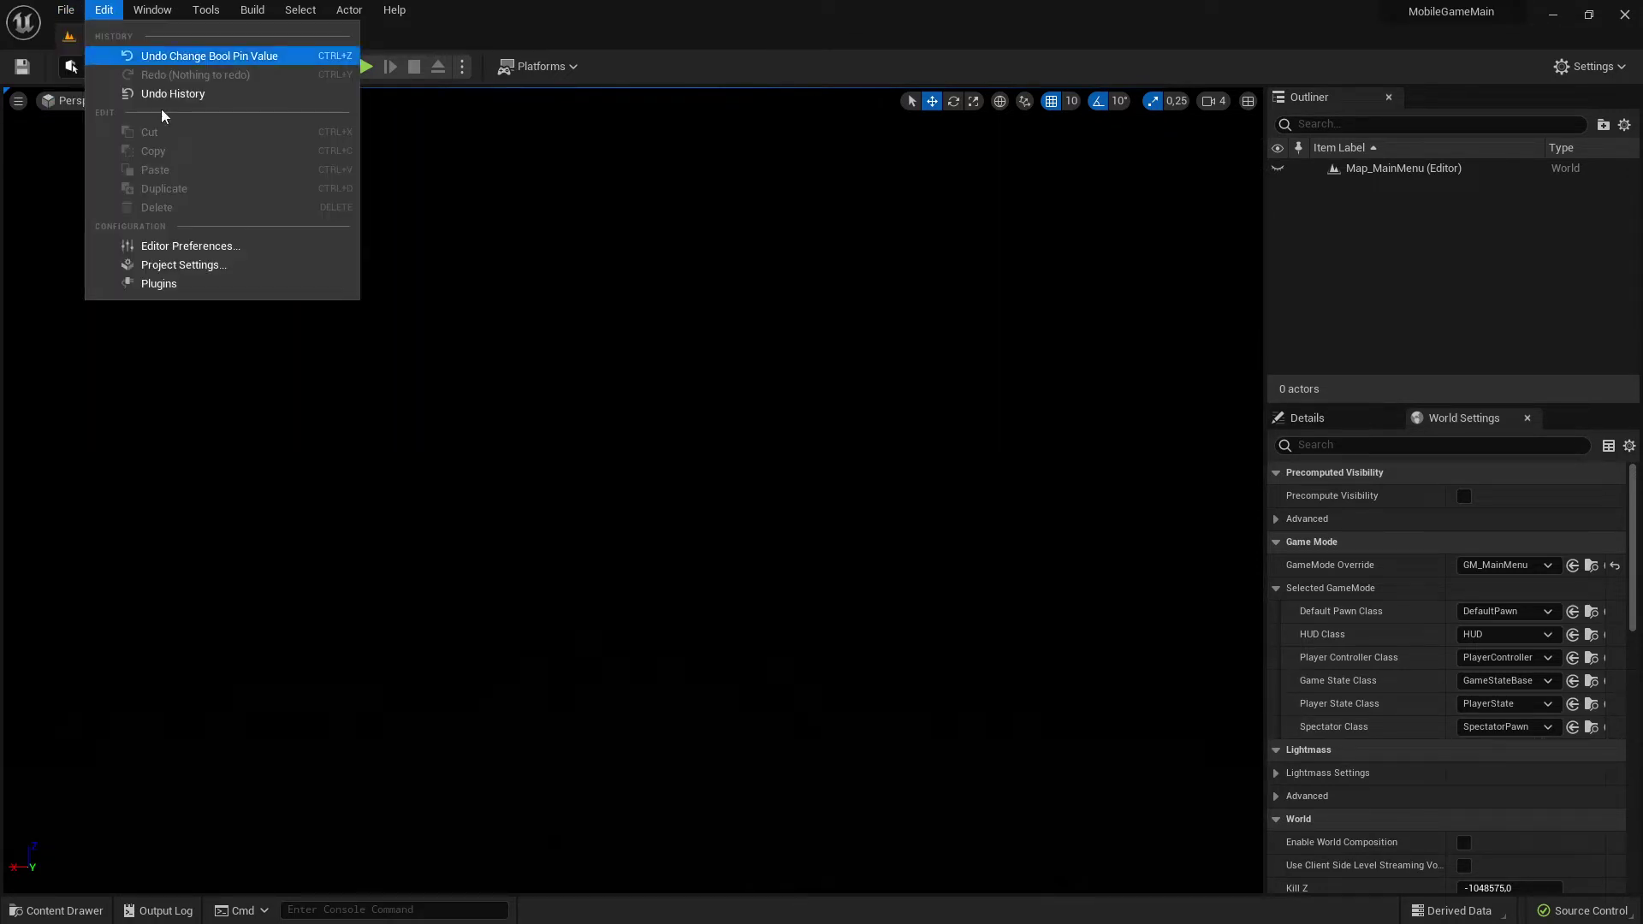
{"action": "left_click", "coordinate": [216, 268]}
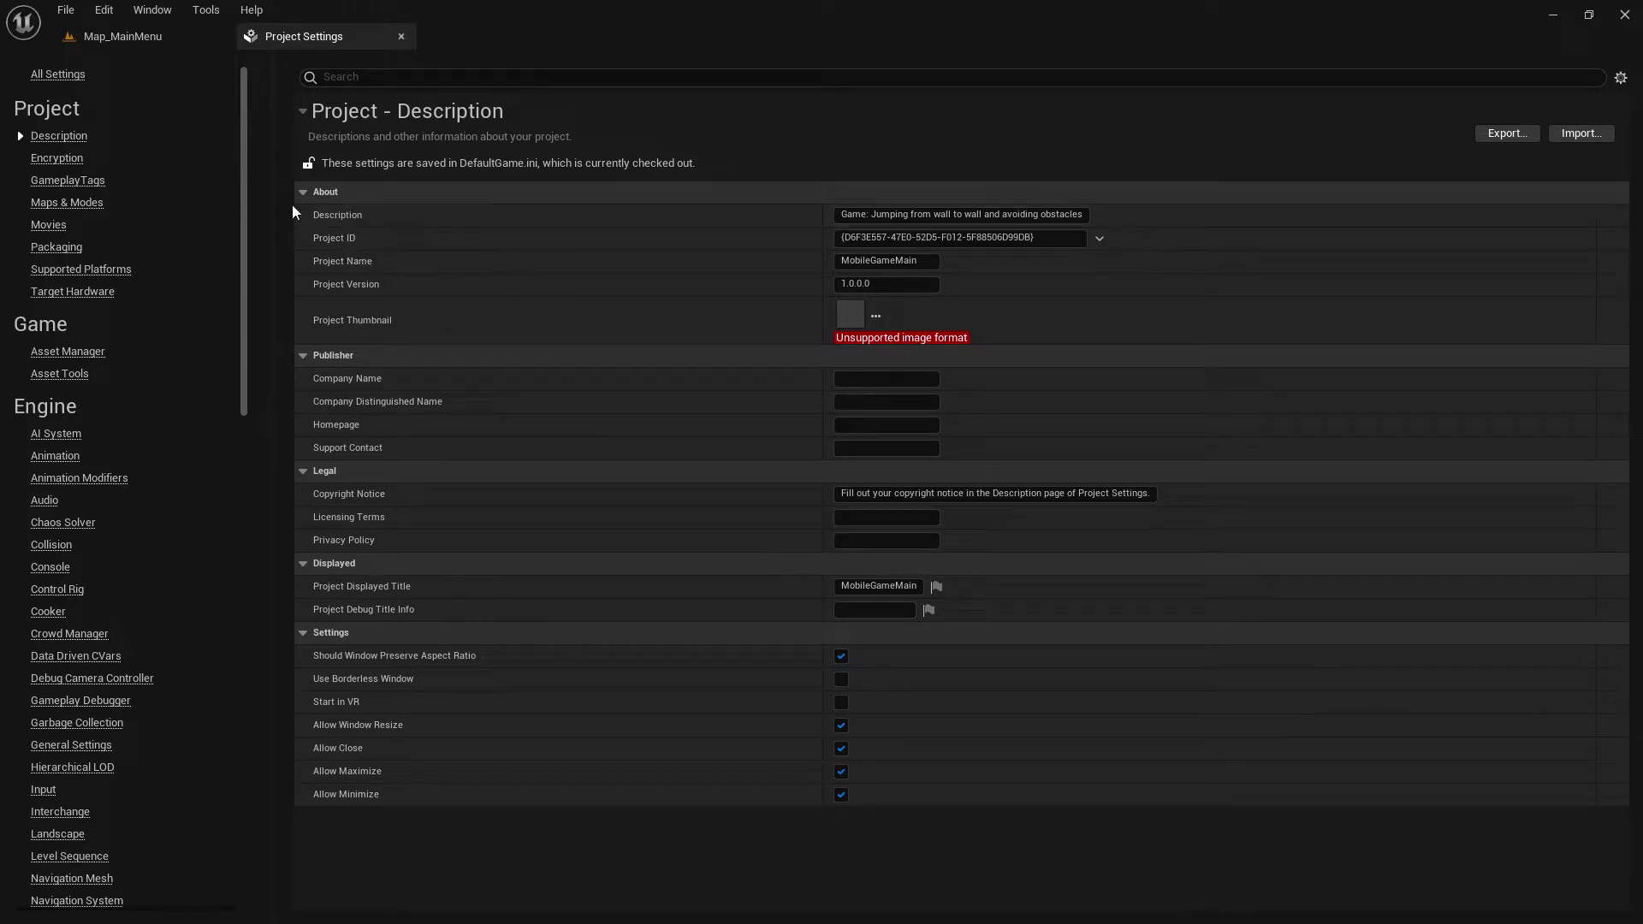
- Step through Encryption, GameplayTags, Maps & Modes and Movies to reach the Packaging page
{"action": "left_click", "coordinate": [55, 160]}
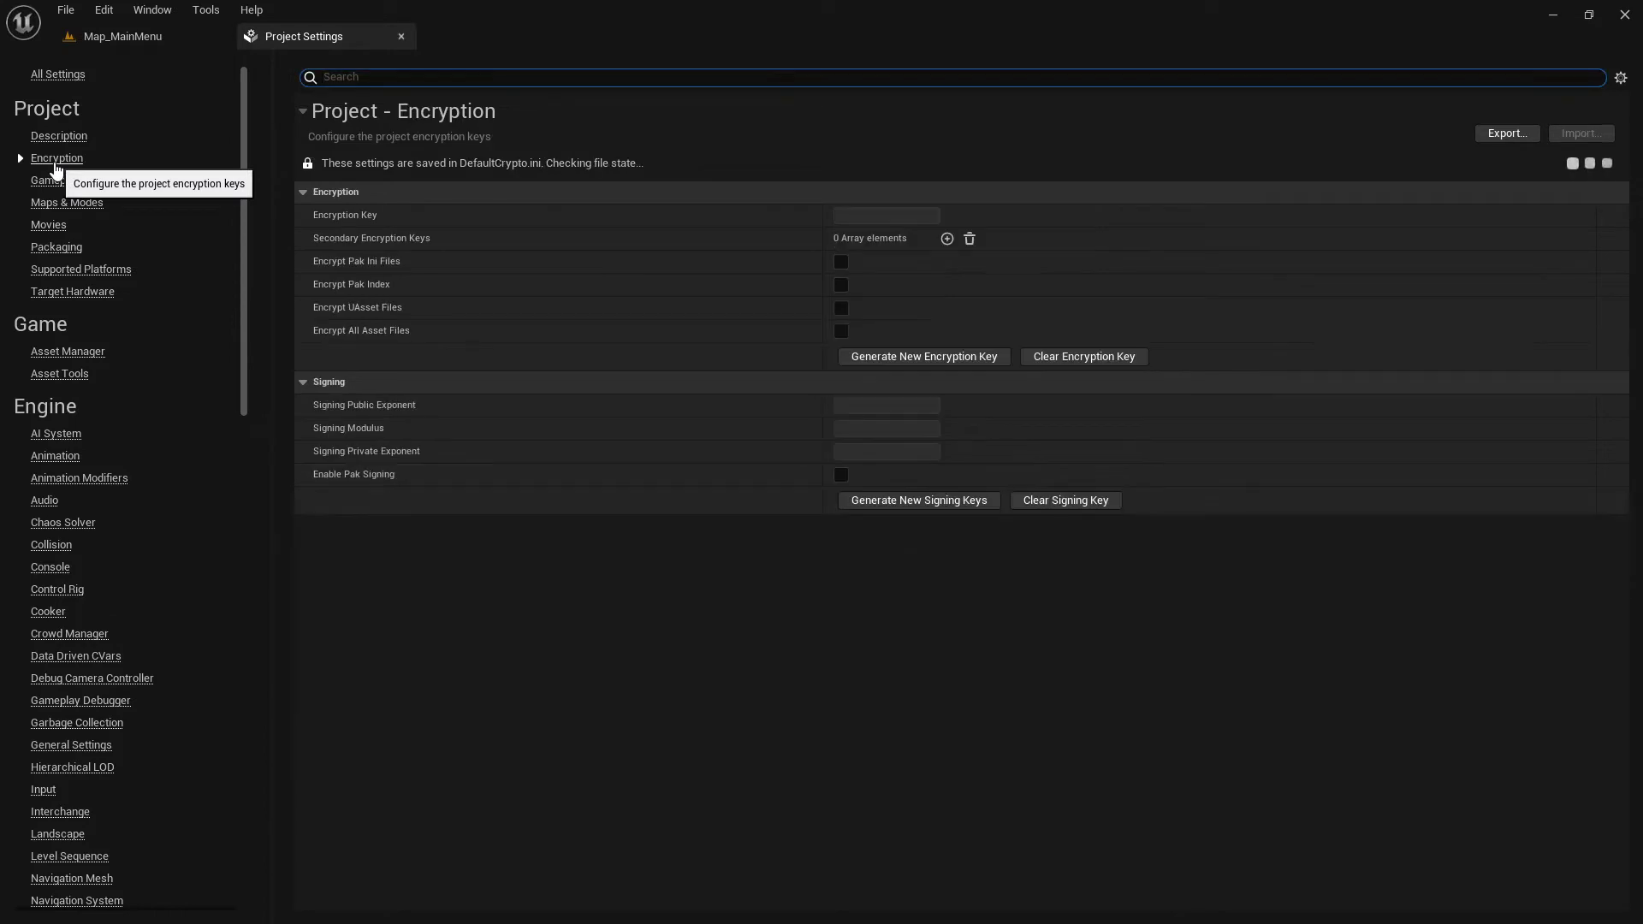
{"action": "left_click", "coordinate": [61, 182]}
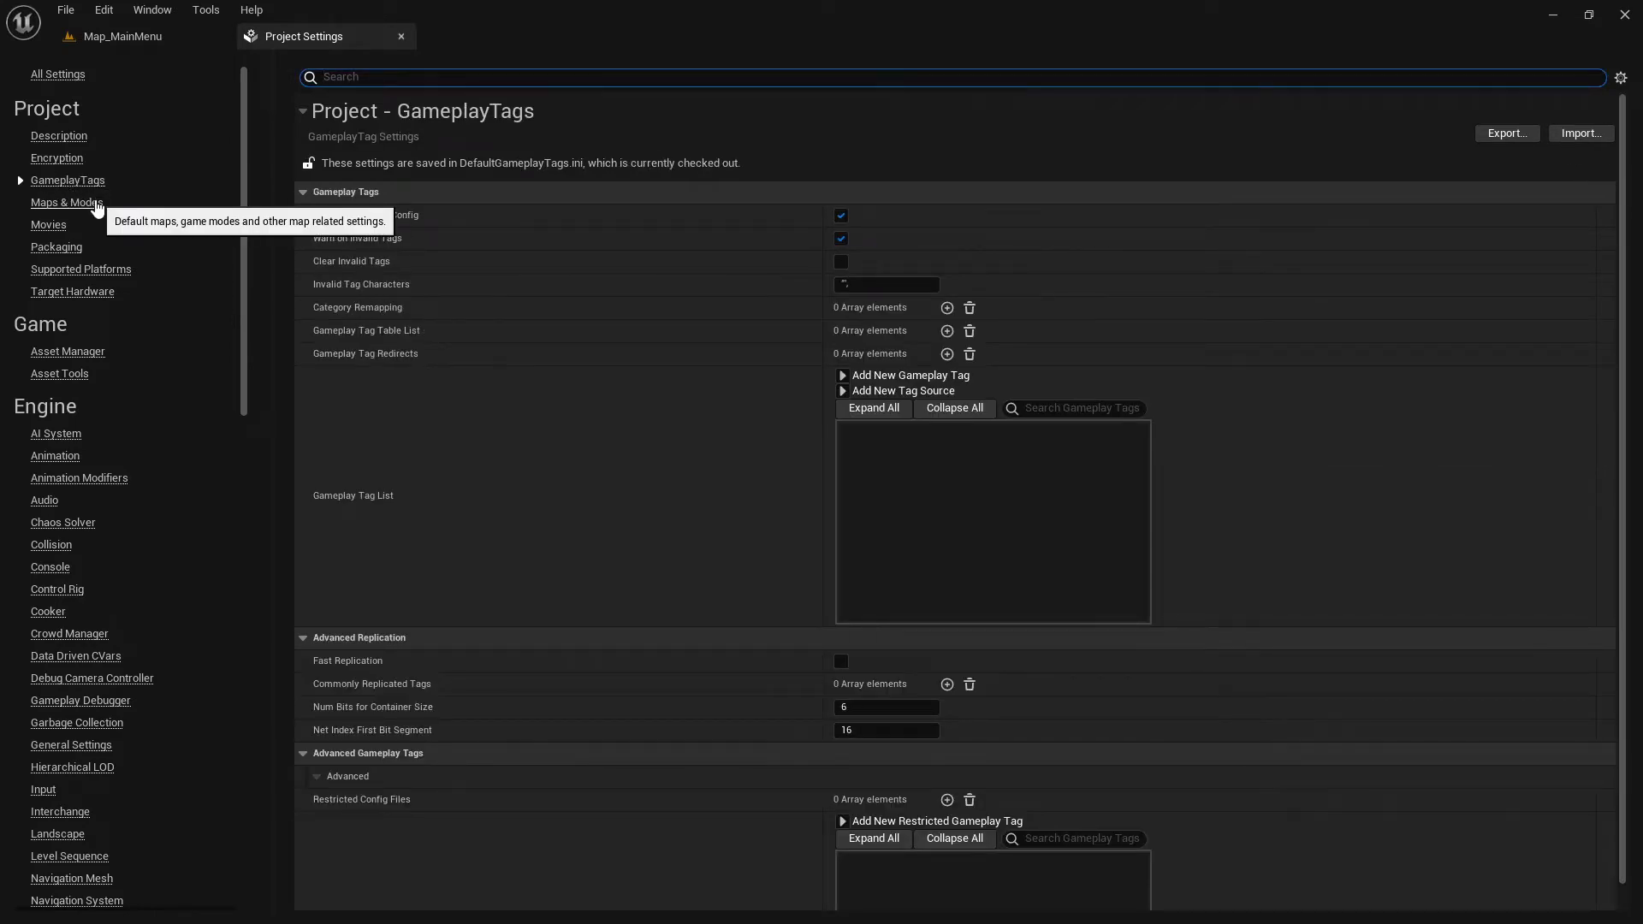
{"action": "left_click", "coordinate": [84, 207]}
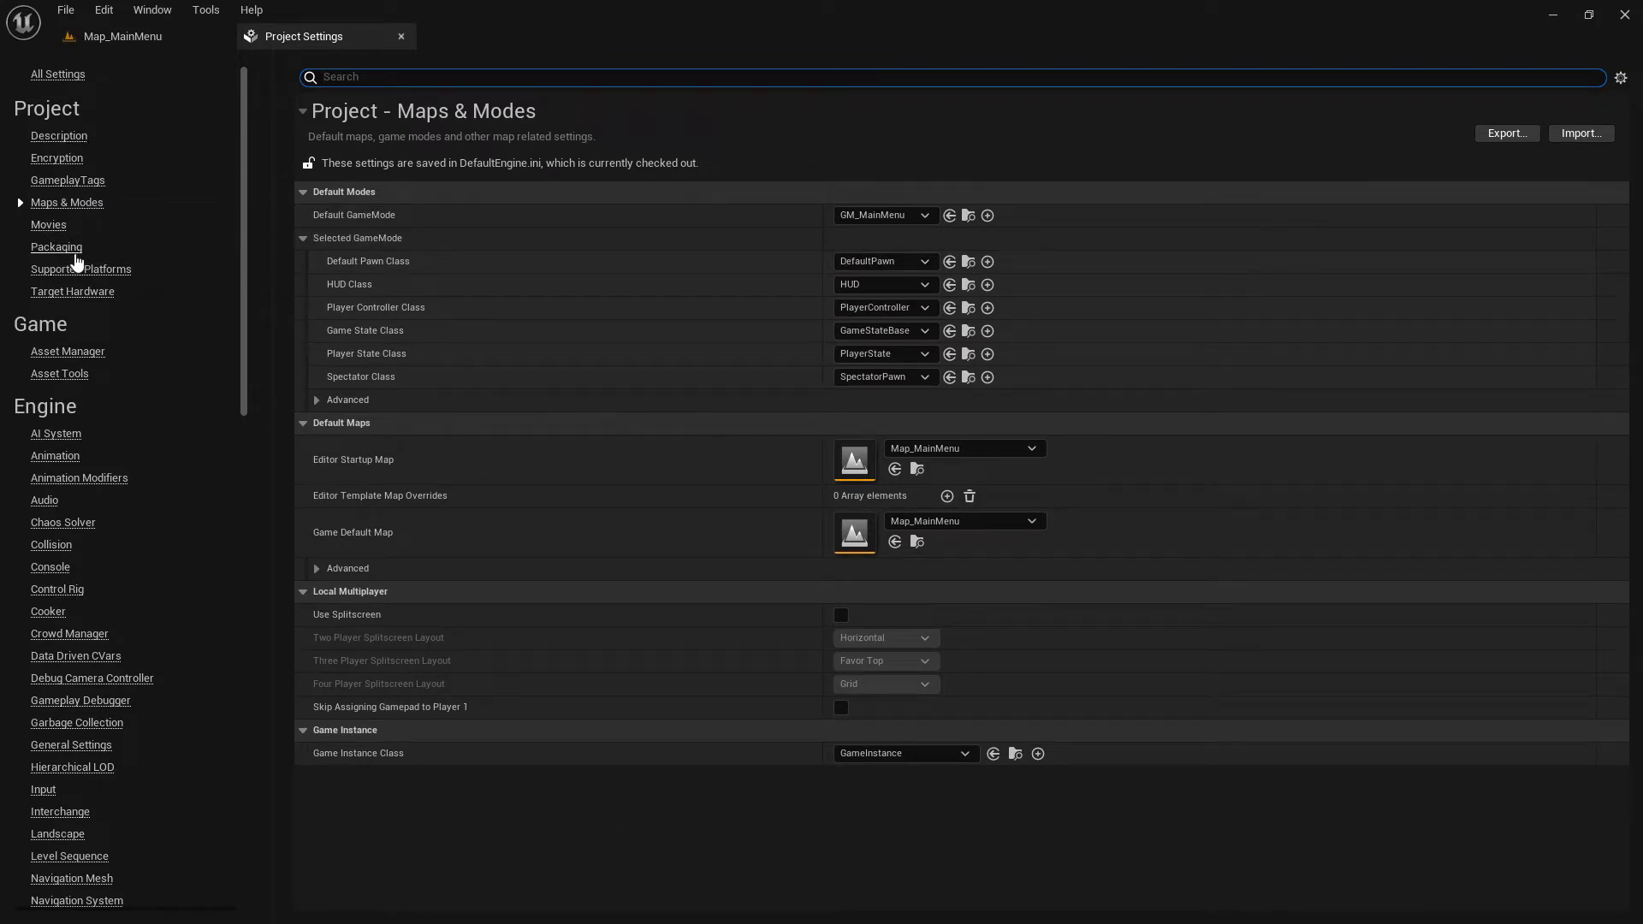
{"action": "left_click", "coordinate": [59, 225]}
{"action": "left_click", "coordinate": [82, 247]}
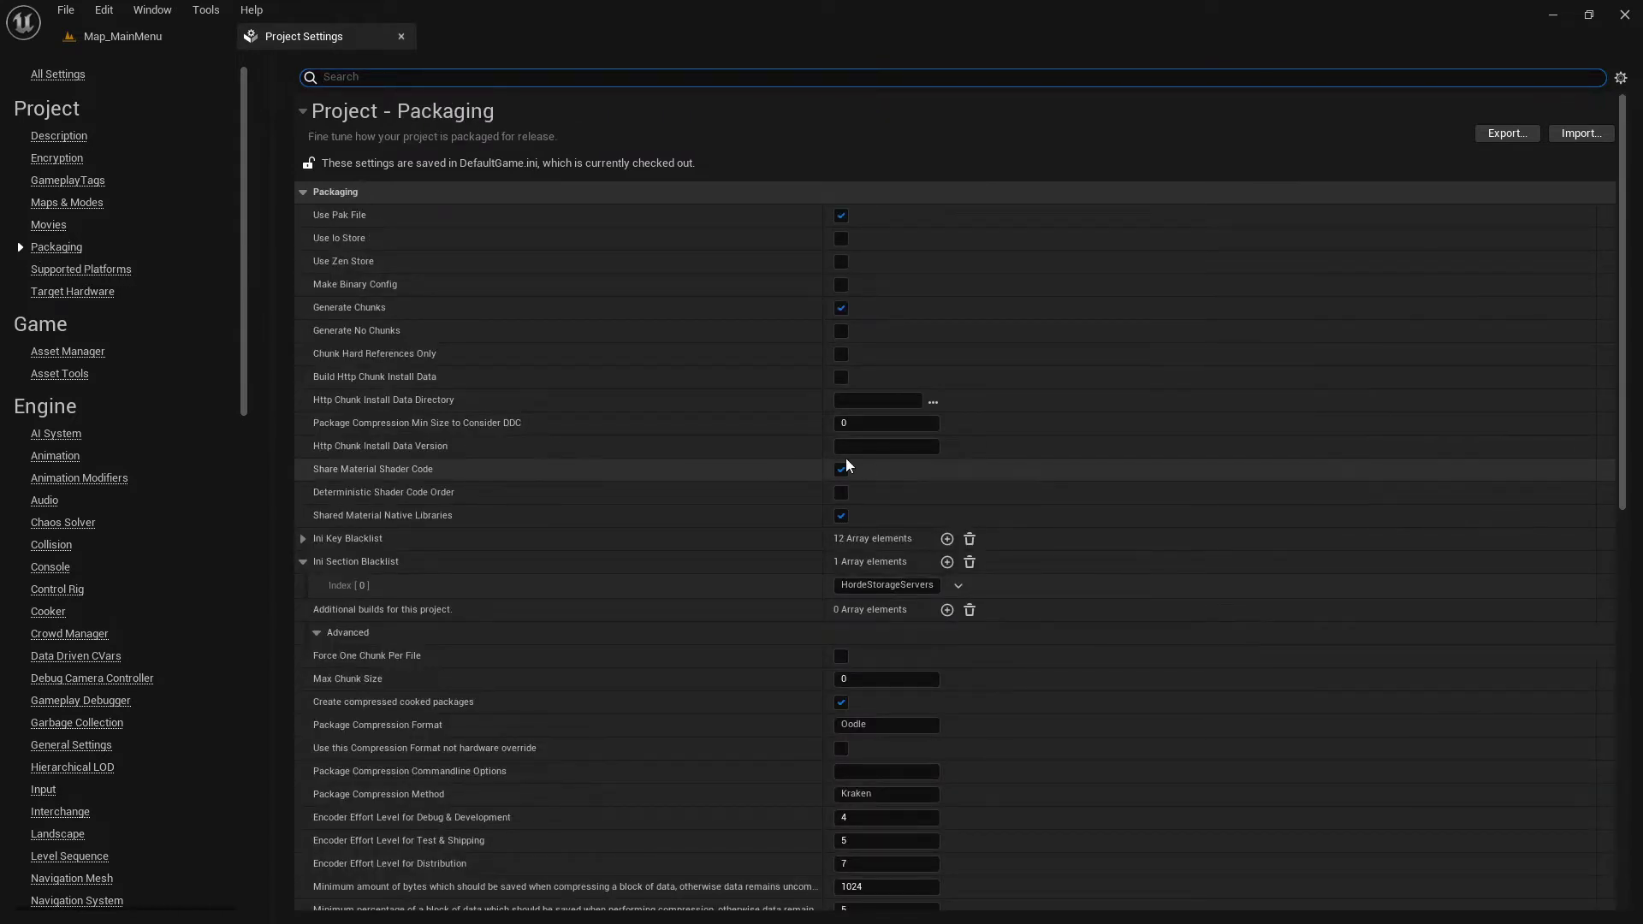
{"action": "scroll", "coordinate": [752, 524], "scroll_direction": "down", "scroll_amount": 2}
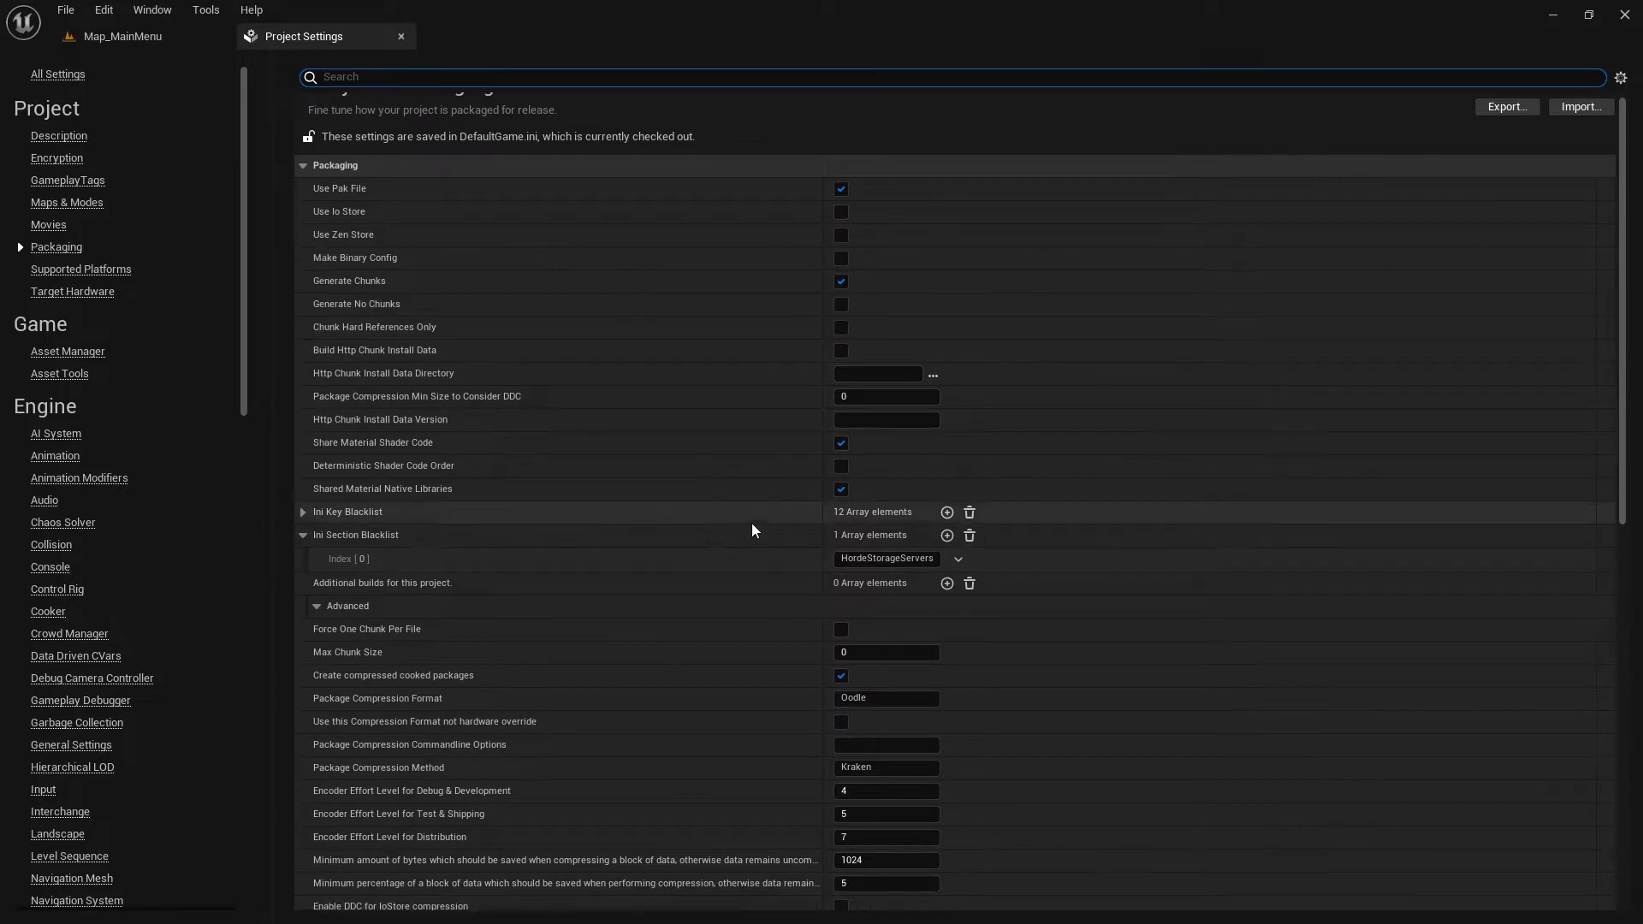
{"action": "scroll", "coordinate": [758, 565], "scroll_direction": "down", "scroll_amount": 6}
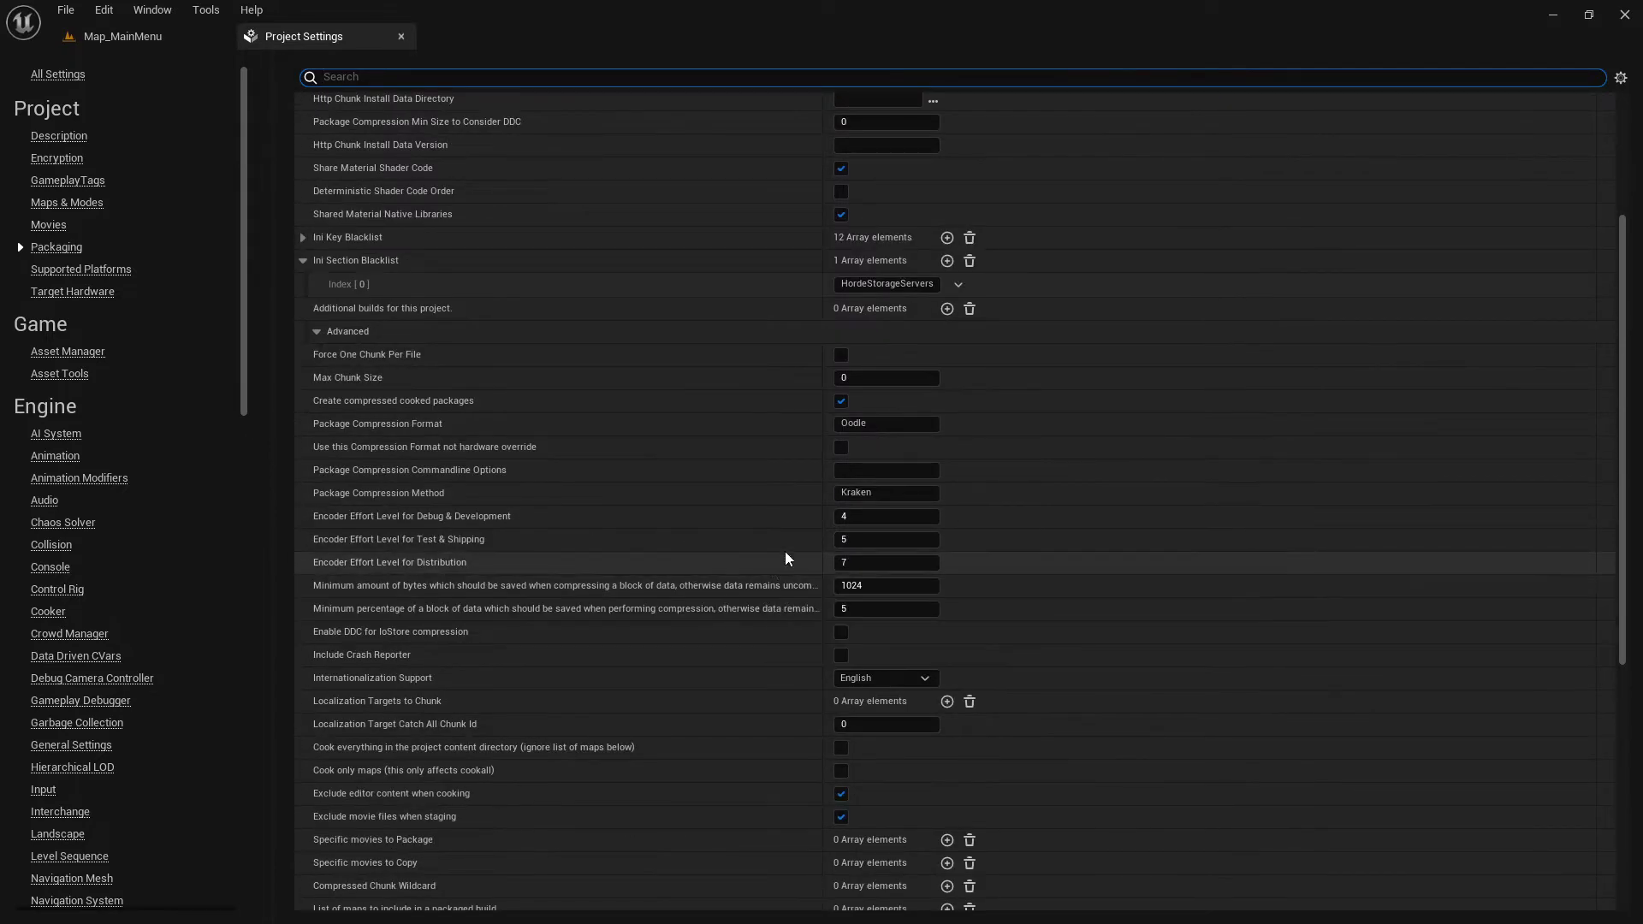
{"action": "scroll", "coordinate": [841, 569], "scroll_direction": "down", "scroll_amount": 6}
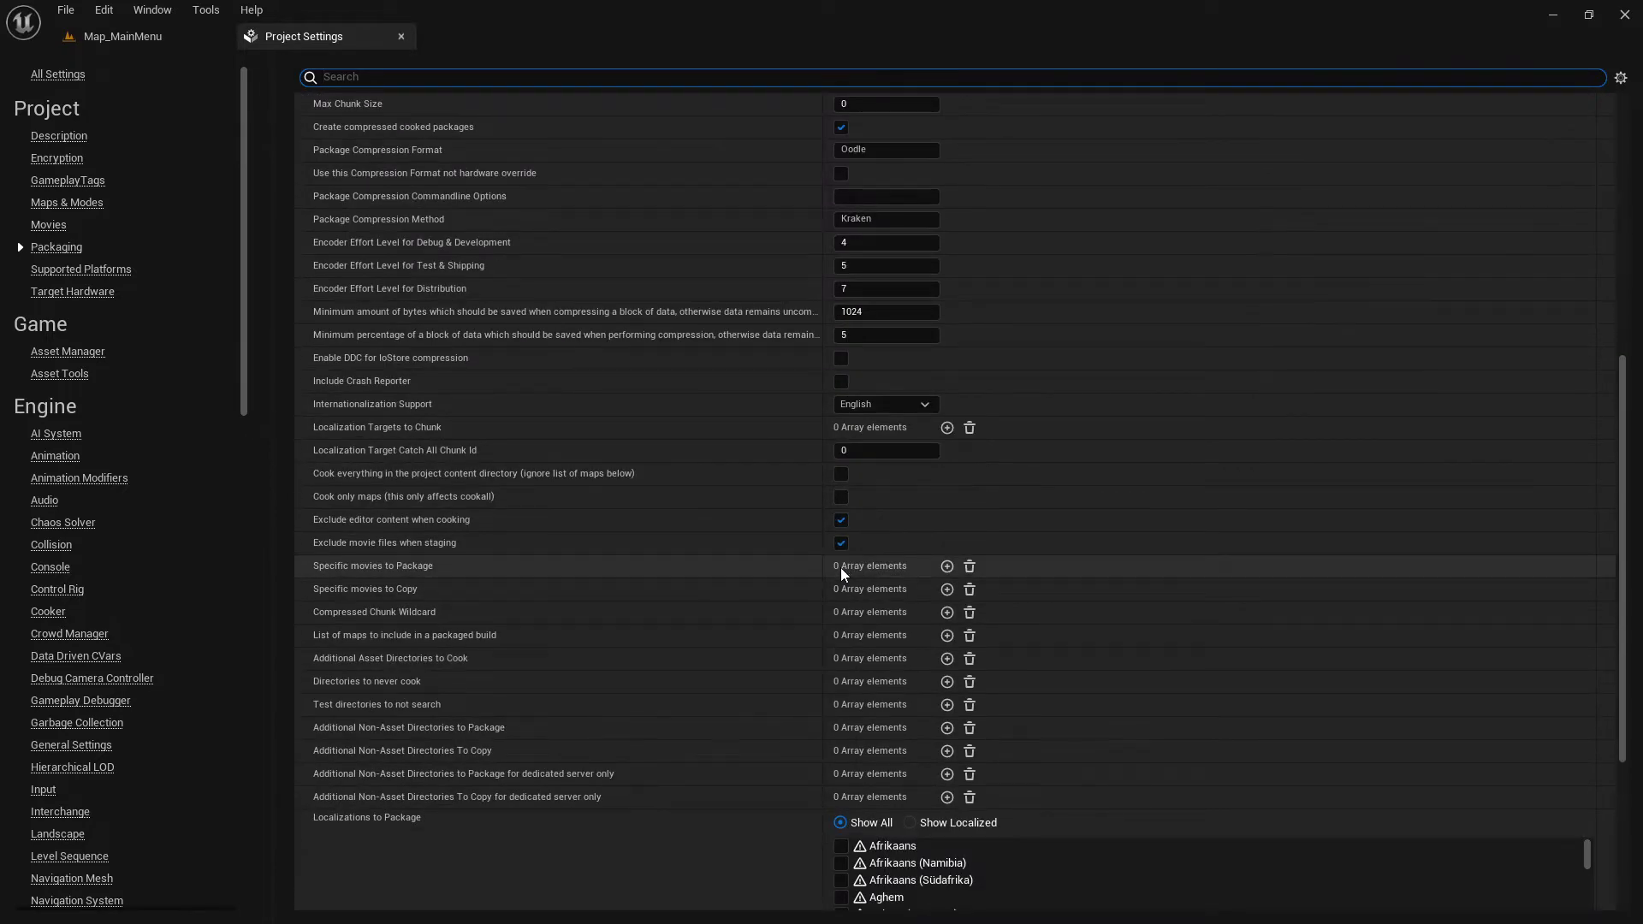
{"action": "scroll", "coordinate": [840, 568], "scroll_direction": "up", "scroll_amount": 8}
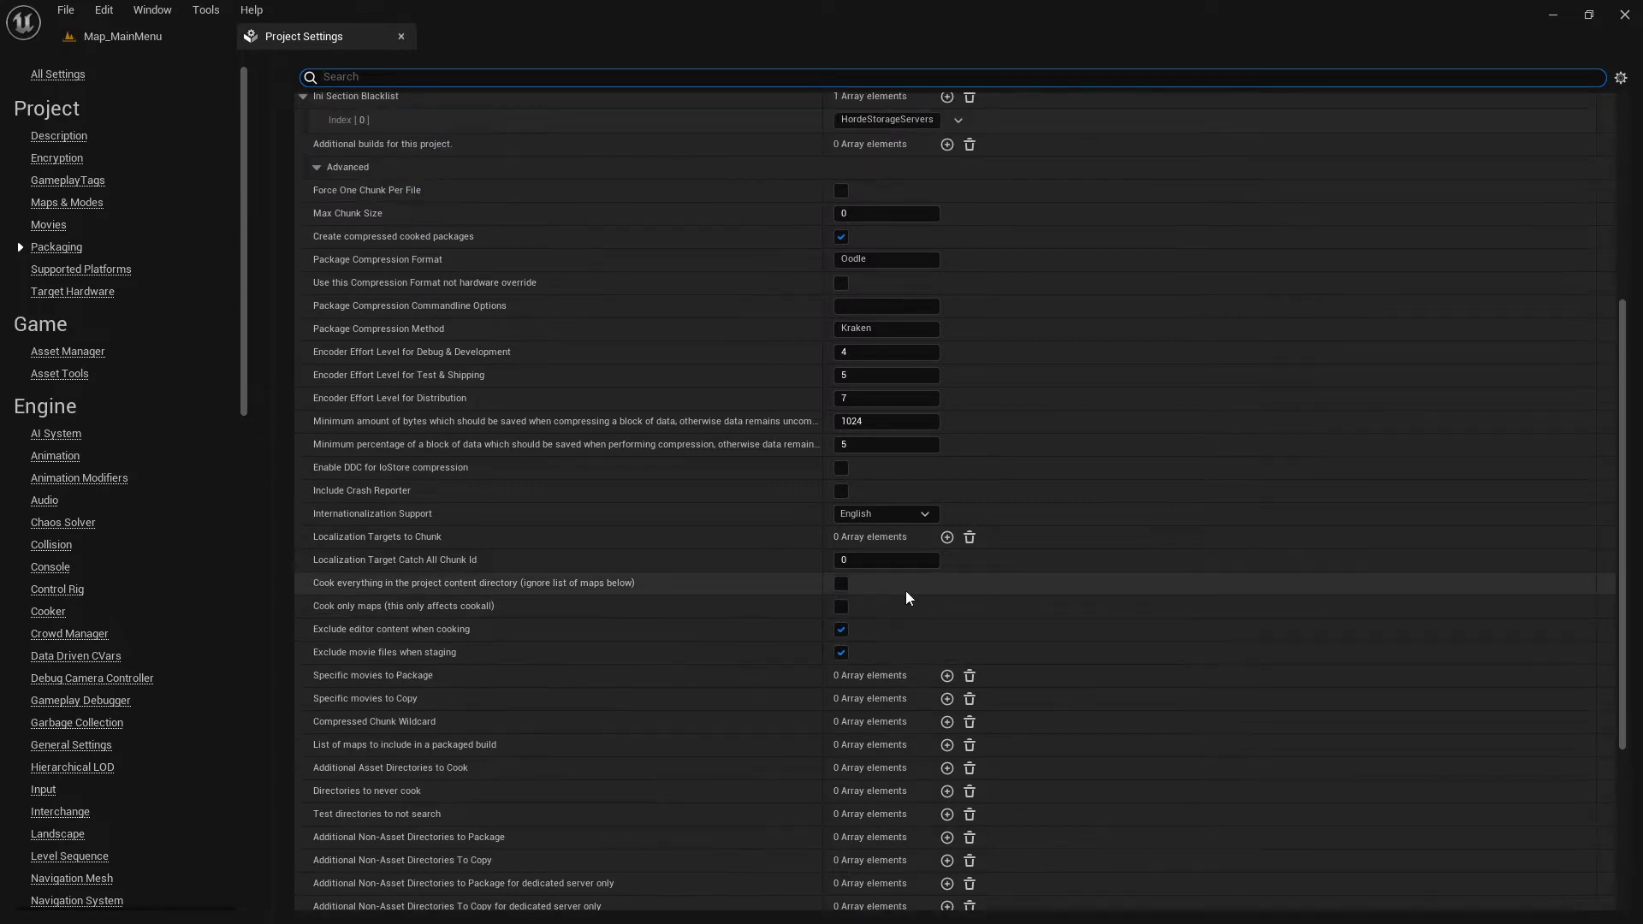
{"action": "scroll", "coordinate": [735, 520], "scroll_direction": "up", "scroll_amount": 5}
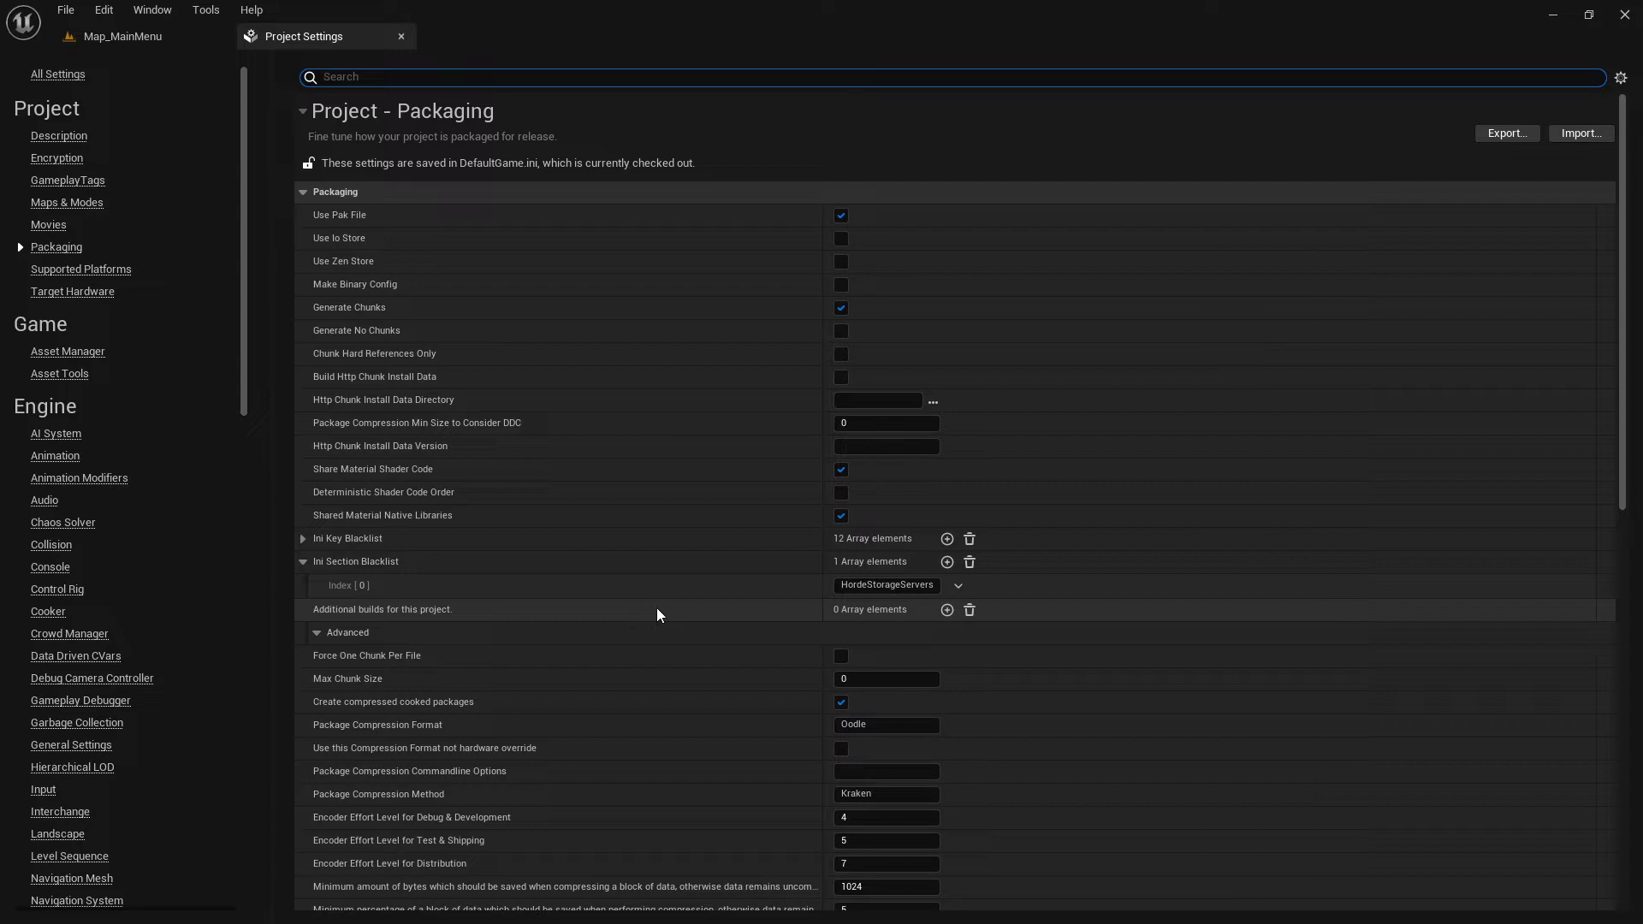
{"action": "scroll", "coordinate": [727, 582], "scroll_direction": "down", "scroll_amount": 8}
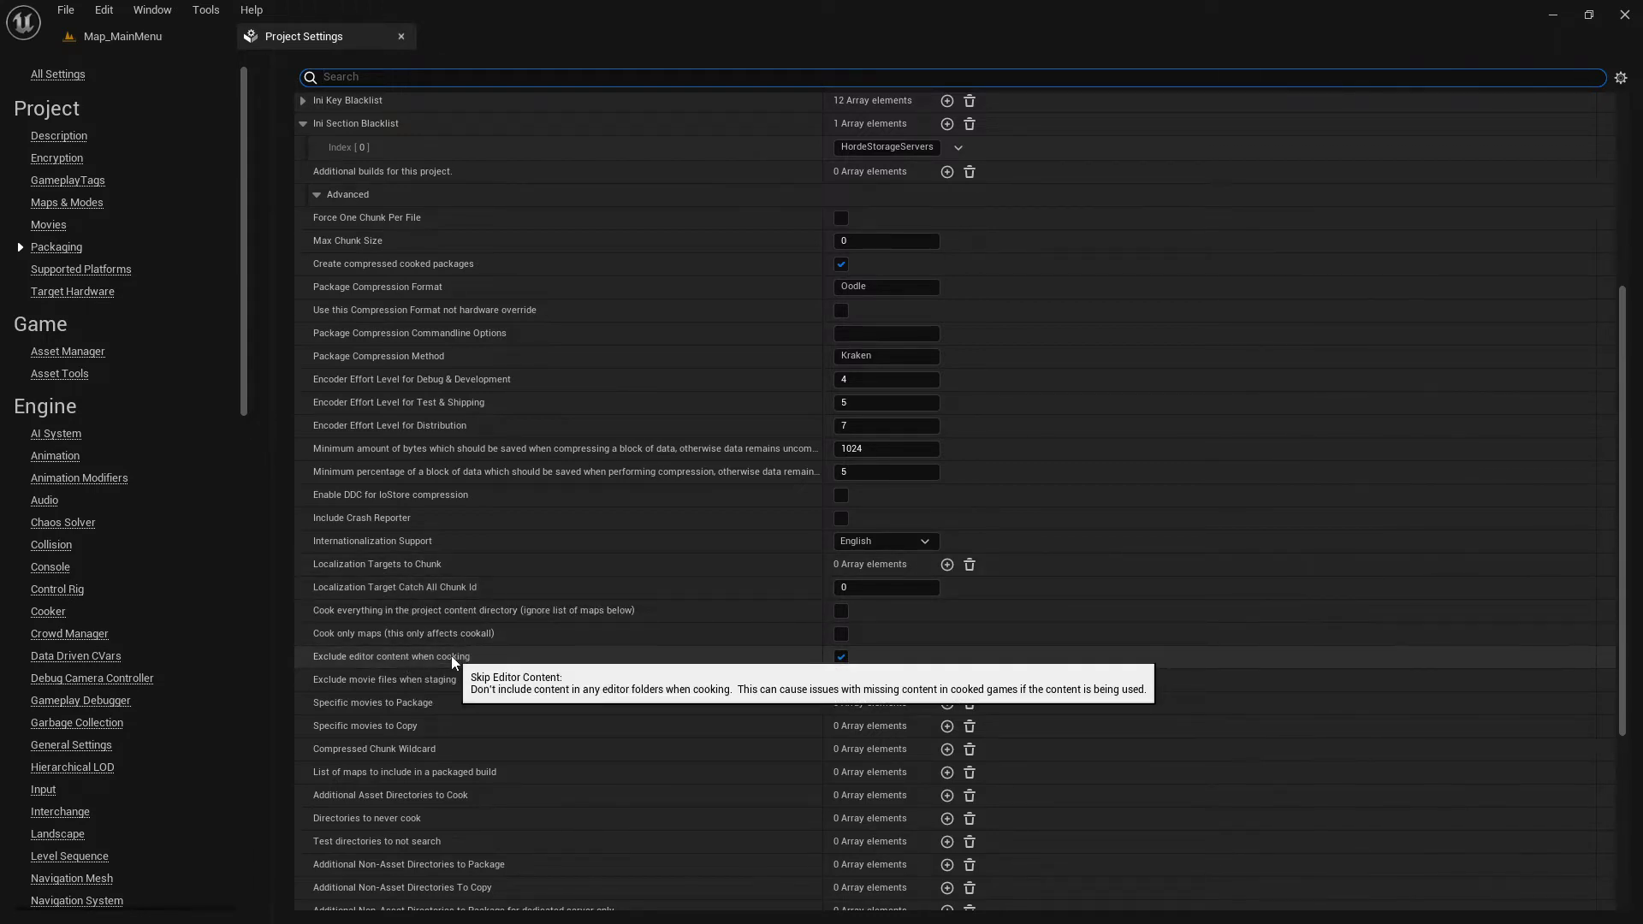
{"action": "scroll", "coordinate": [451, 656], "scroll_direction": "up", "scroll_amount": 4}
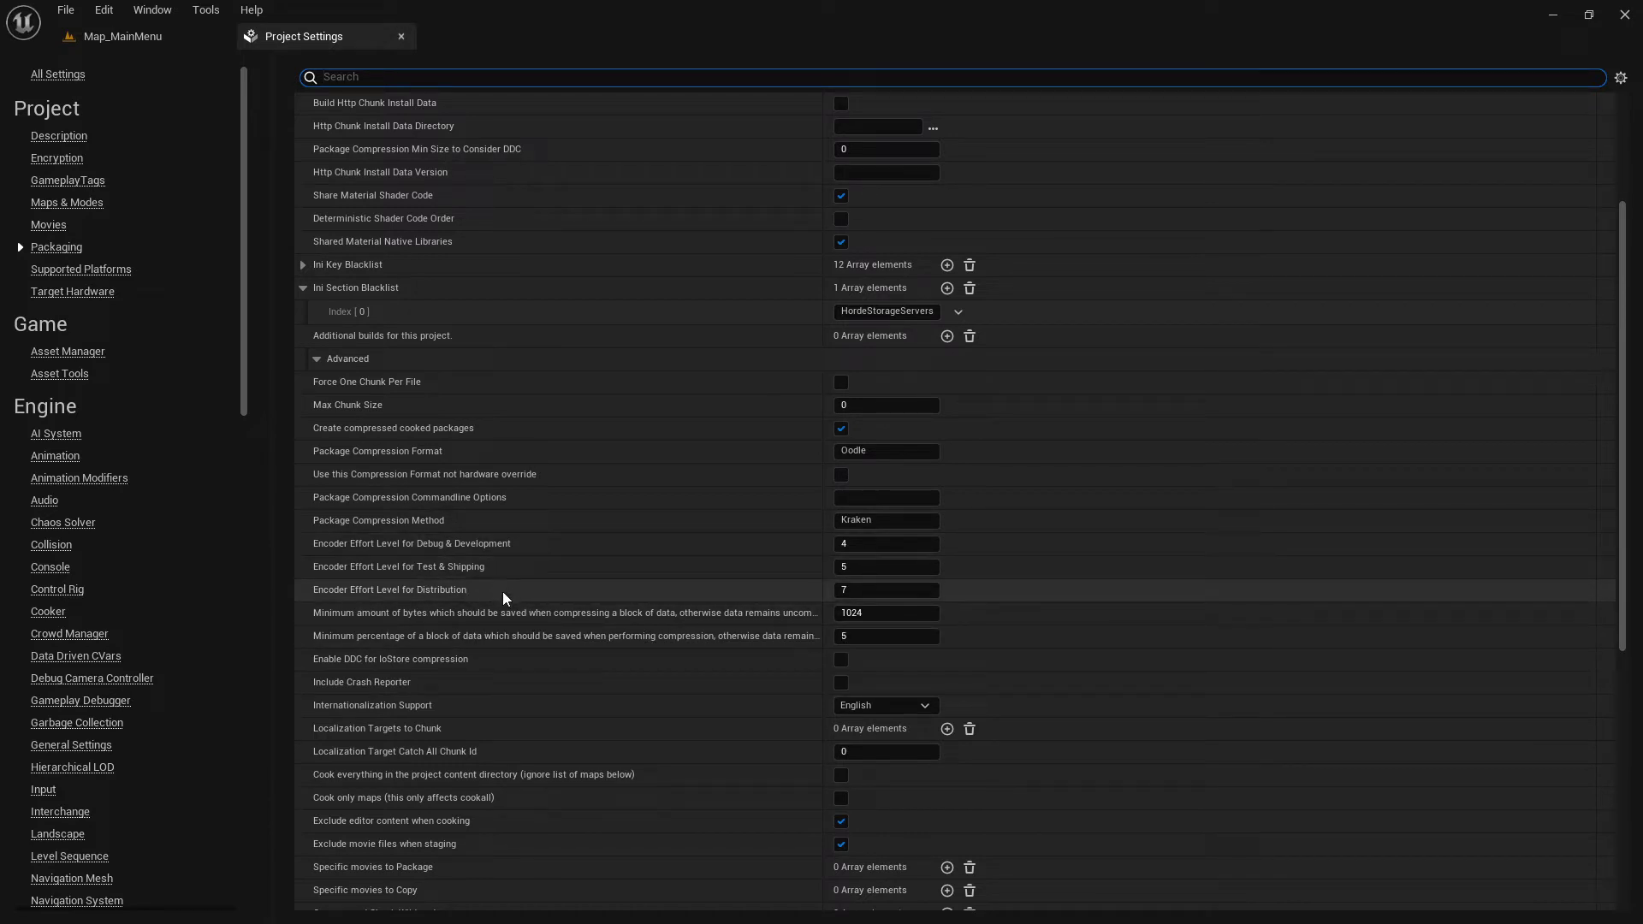
{"action": "scroll", "coordinate": [510, 613], "scroll_direction": "up", "scroll_amount": 3}
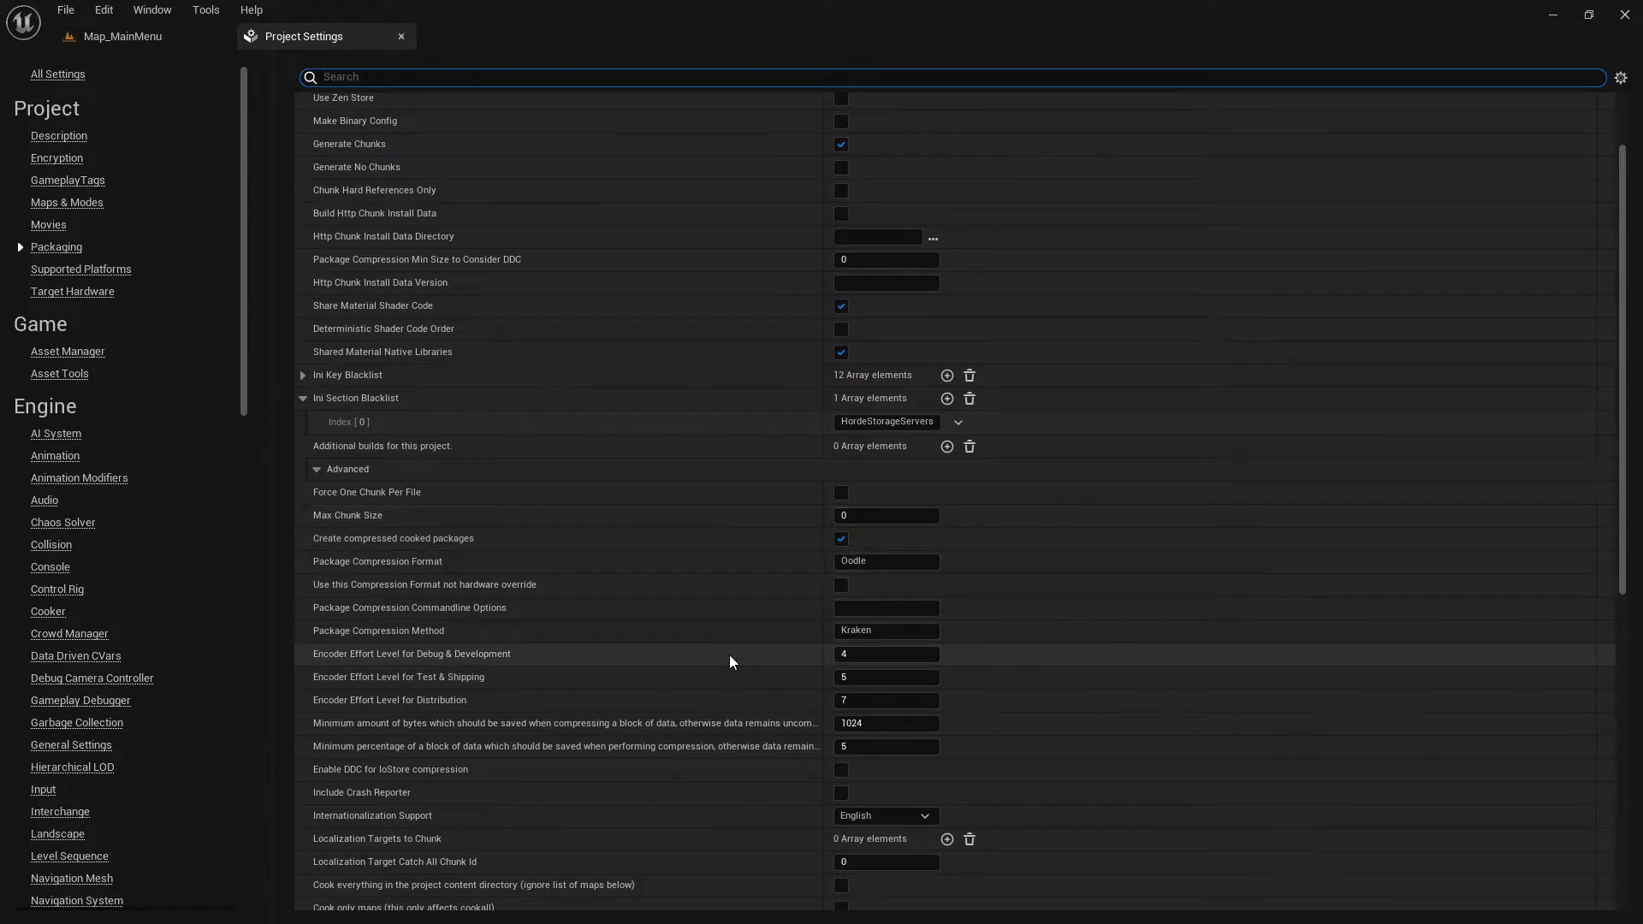
{"action": "scroll", "coordinate": [719, 659], "scroll_direction": "down", "scroll_amount": 2}
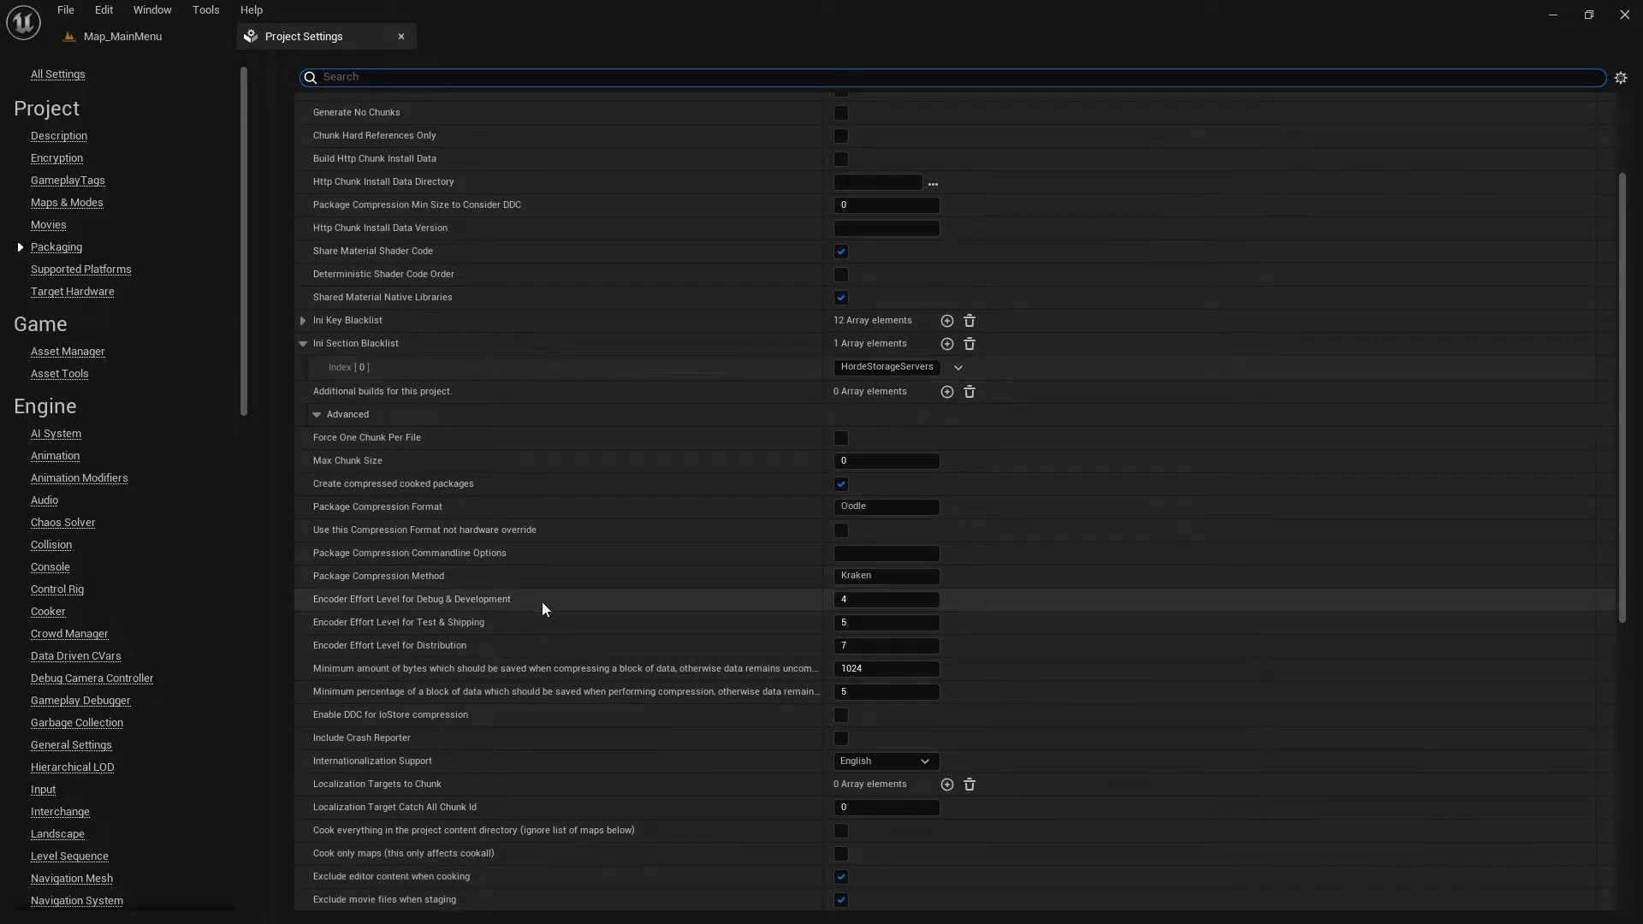
{"action": "scroll", "coordinate": [490, 622], "scroll_direction": "down", "scroll_amount": 3}
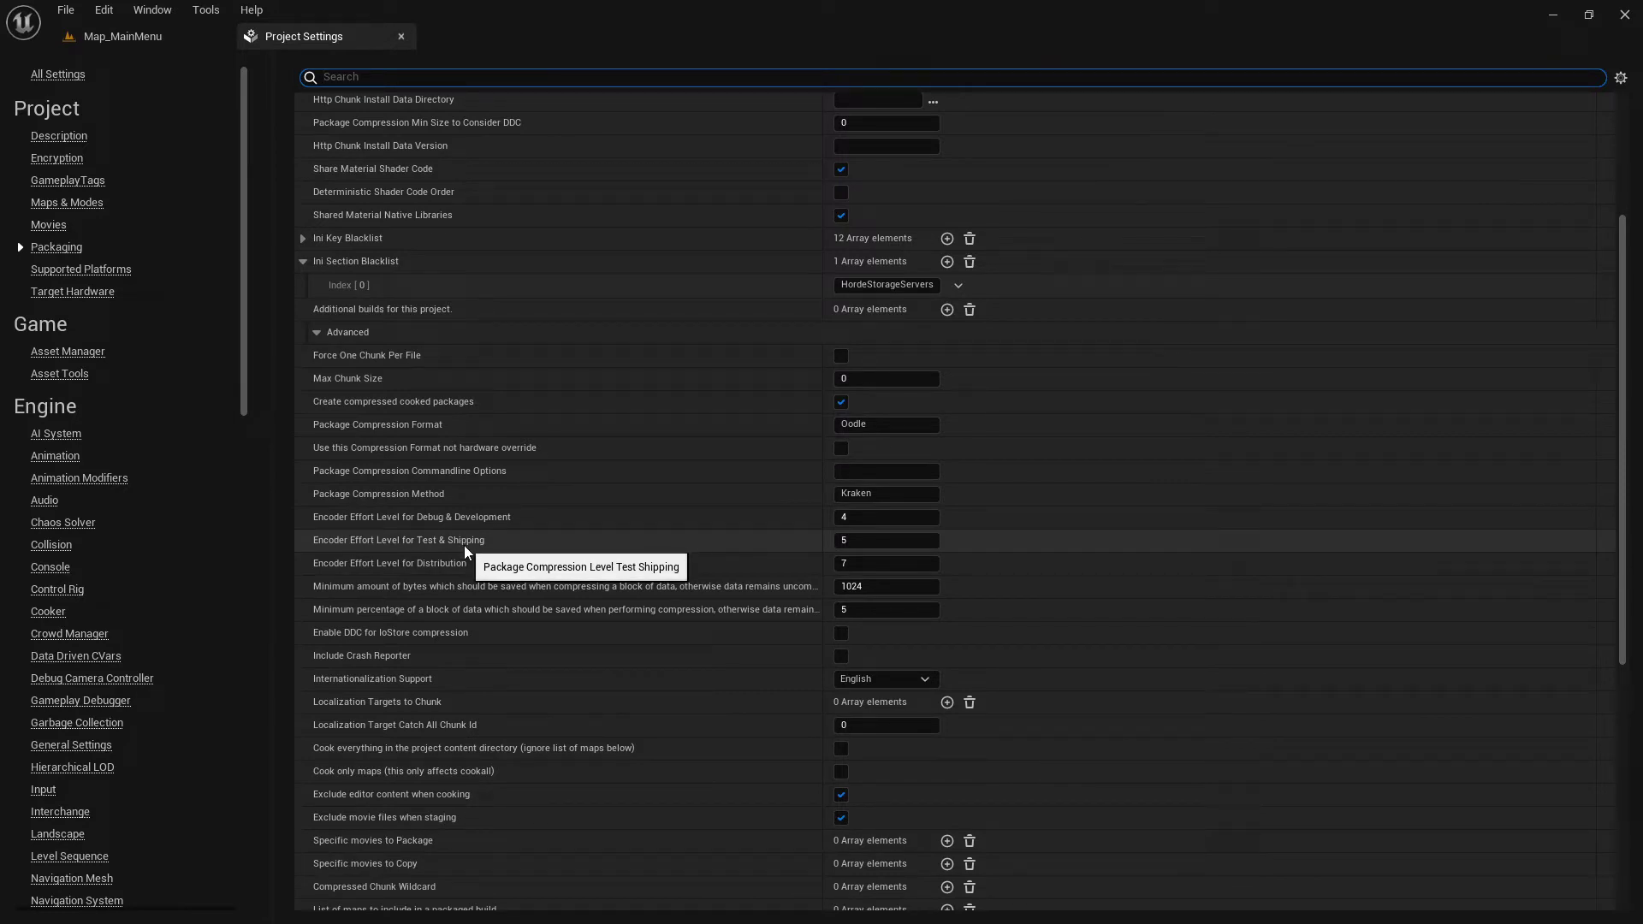
{"action": "scroll", "coordinate": [466, 561], "scroll_direction": "down", "scroll_amount": 4}
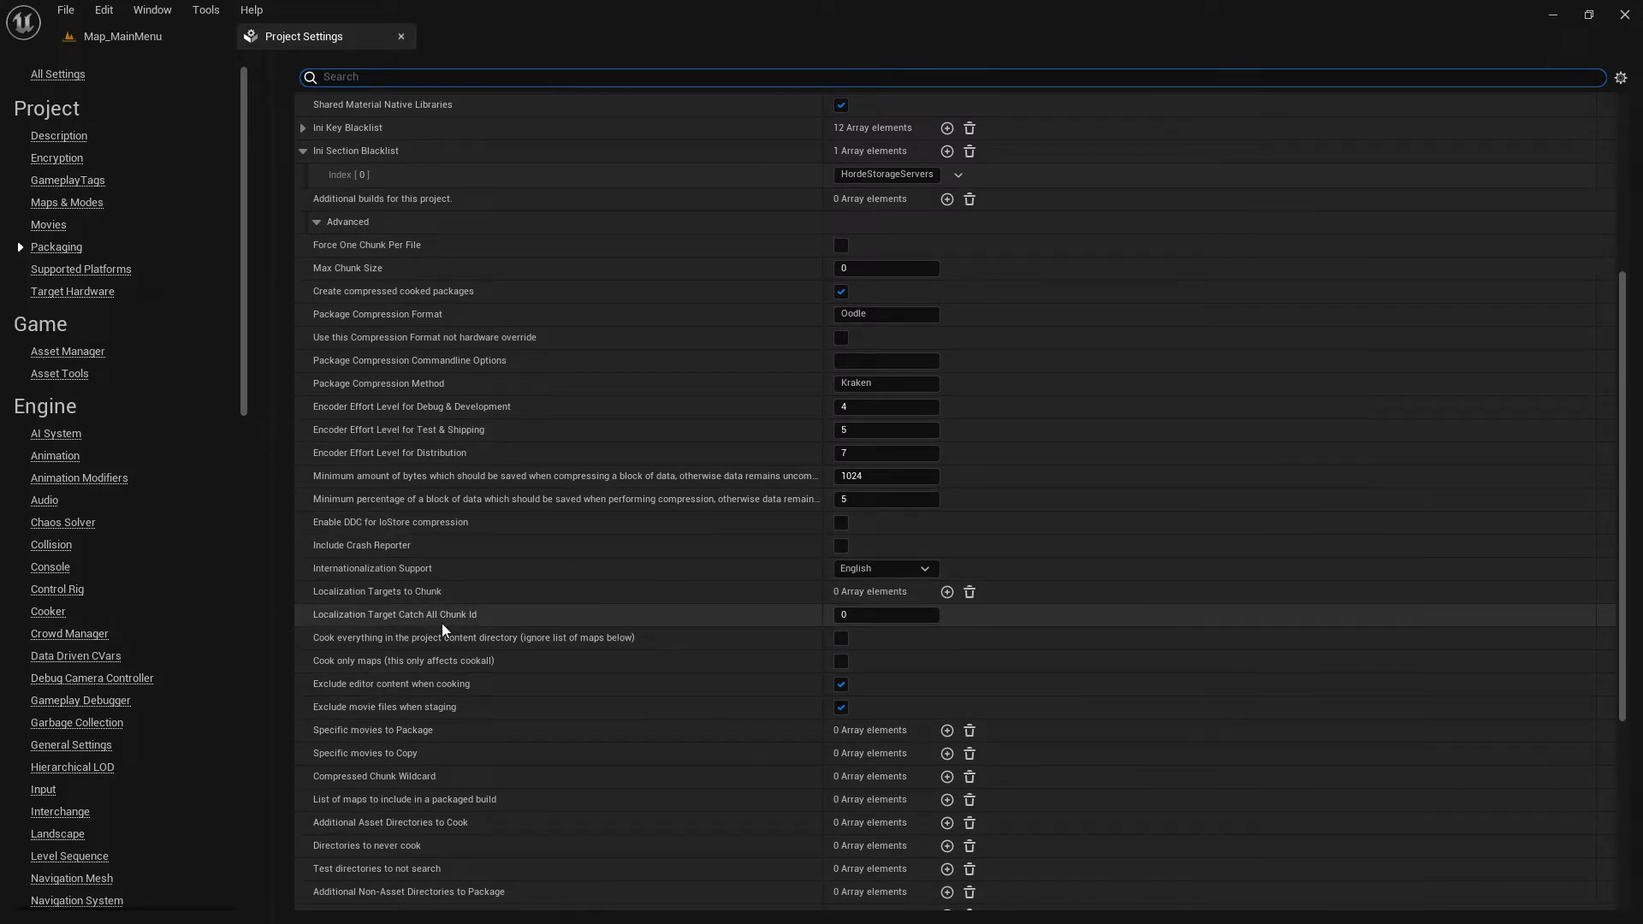
{"action": "scroll", "coordinate": [609, 682], "scroll_direction": "down", "scroll_amount": 15}
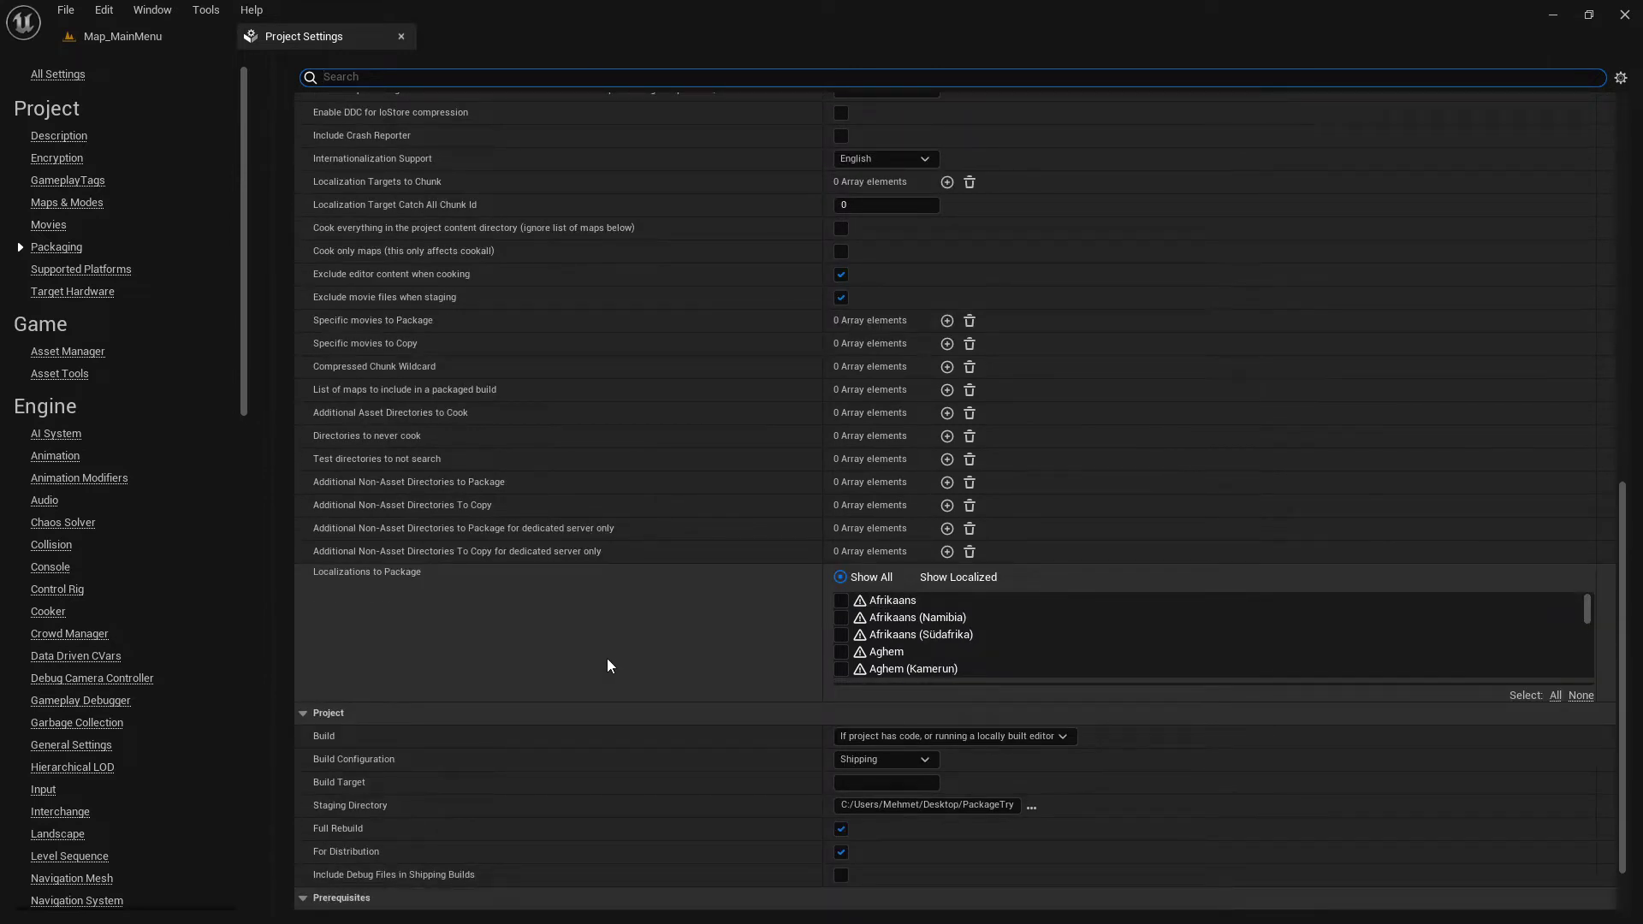
{"action": "scroll", "coordinate": [496, 569], "scroll_direction": "down", "scroll_amount": 2}
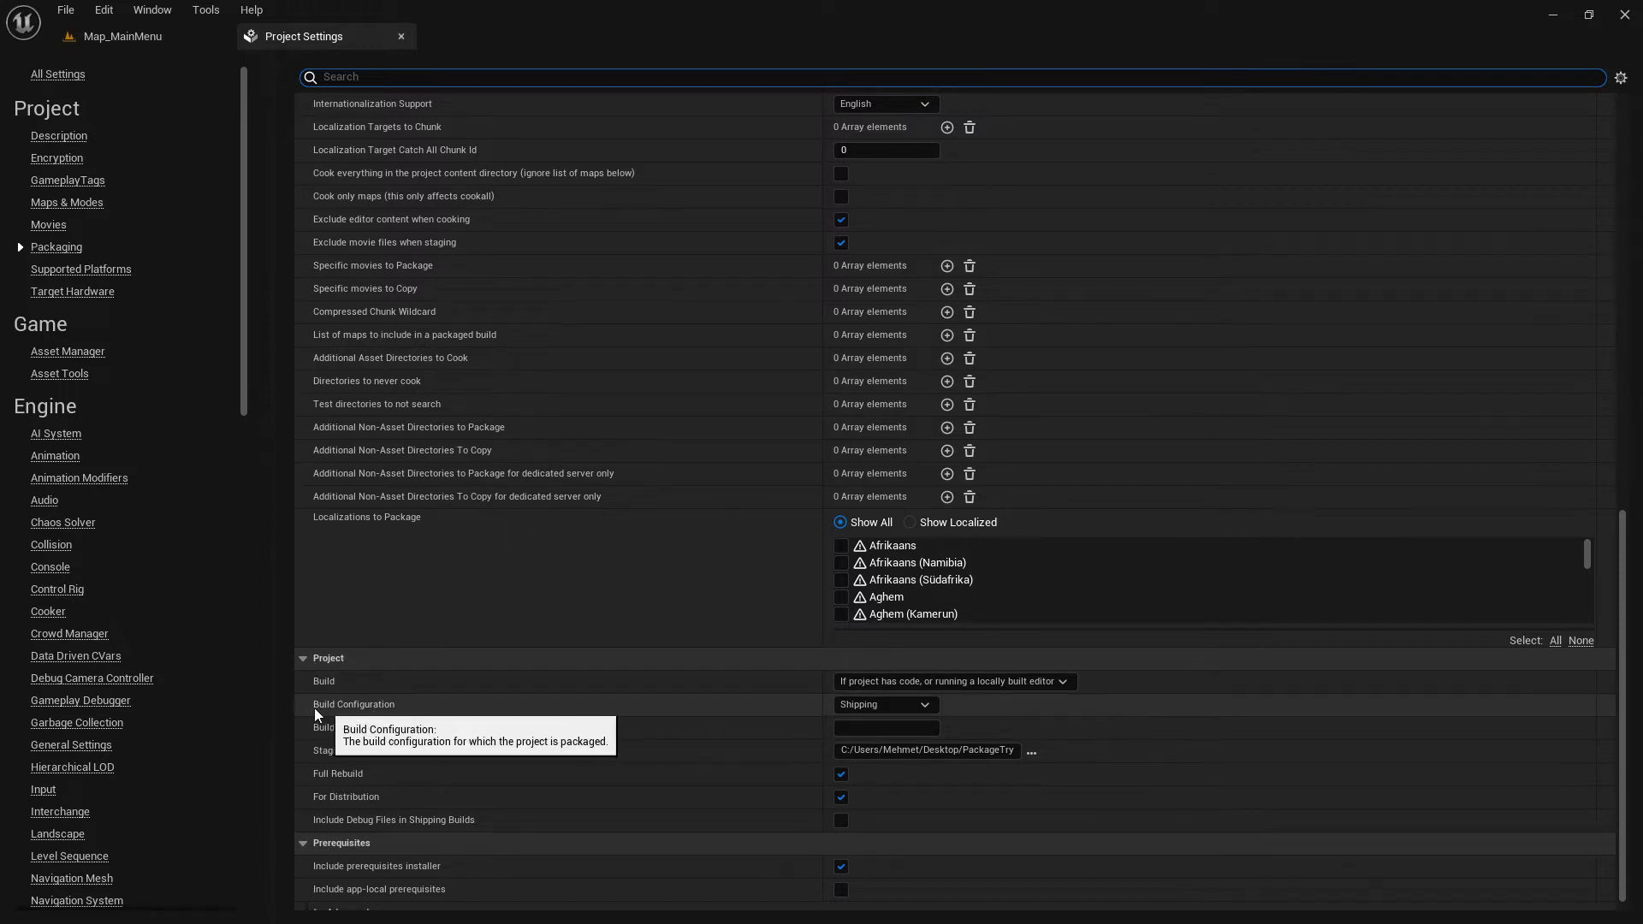
- Choose Shipping in the Project section's Build Configuration dropdown
{"action": "left_click", "coordinate": [885, 704]}
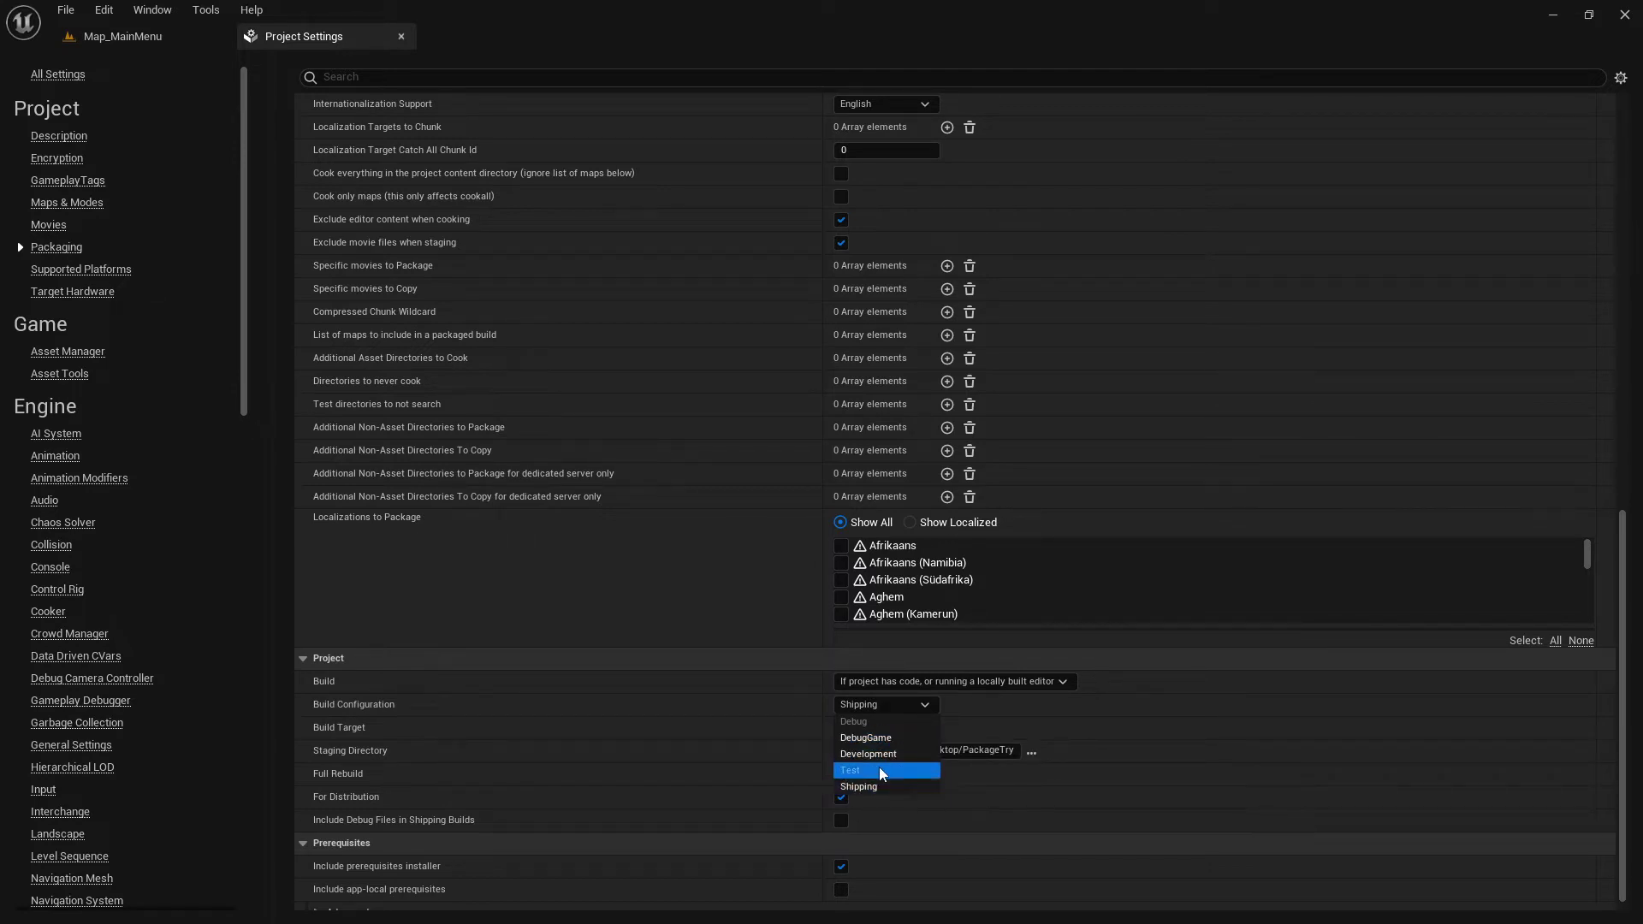
{"action": "left_click", "coordinate": [890, 786]}
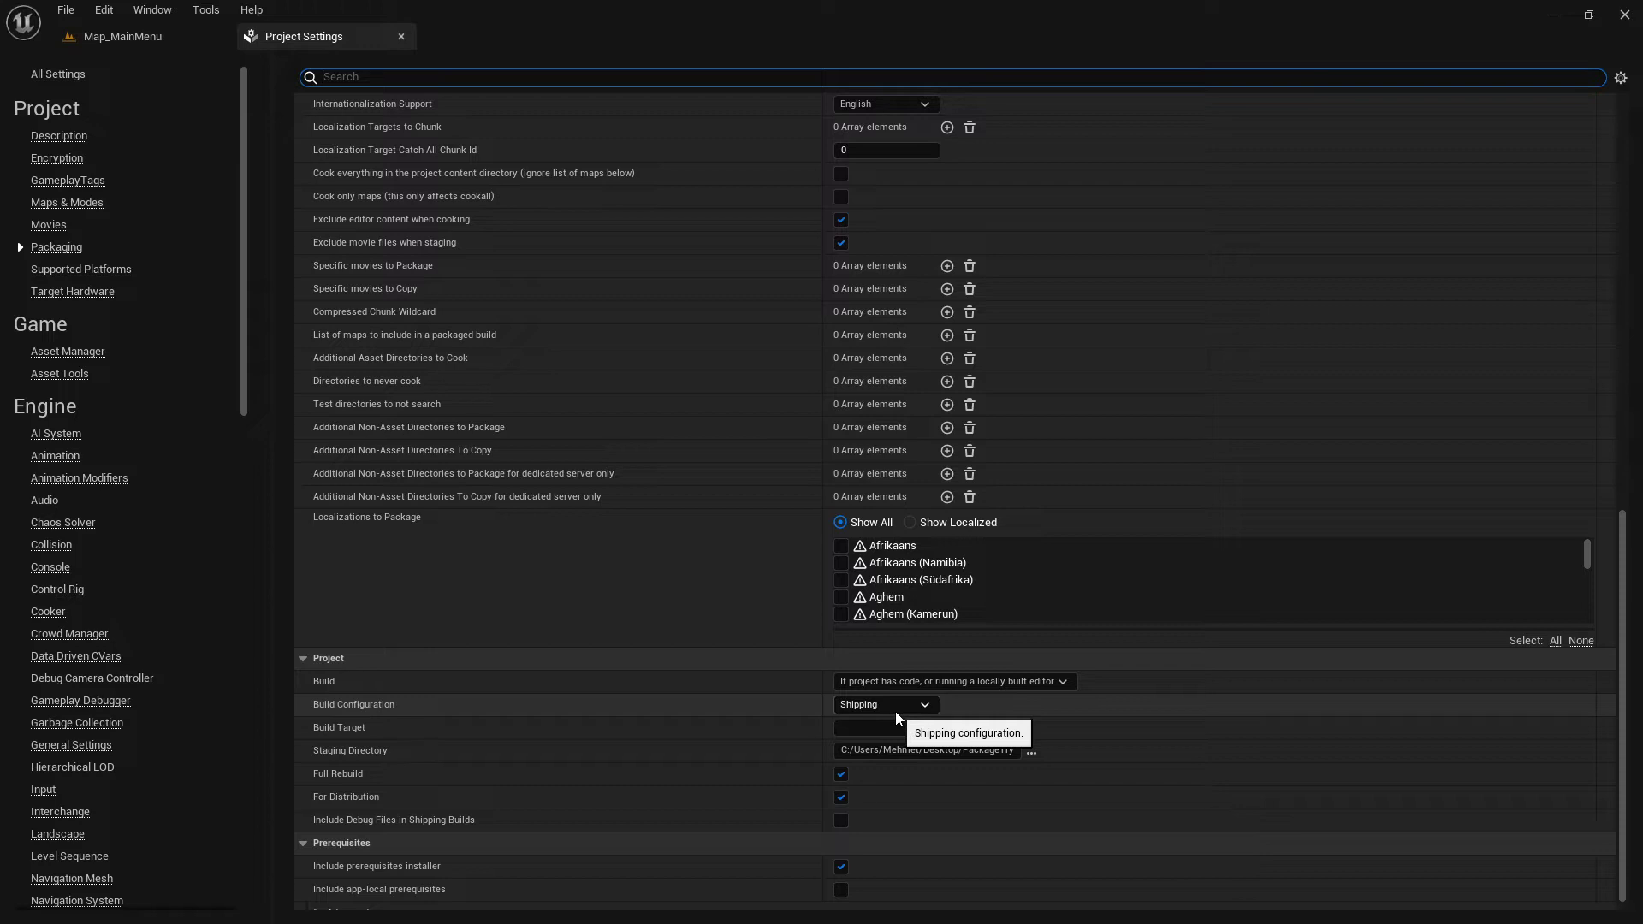
{"action": "scroll", "coordinate": [840, 346], "scroll_direction": "up", "scroll_amount": 3}
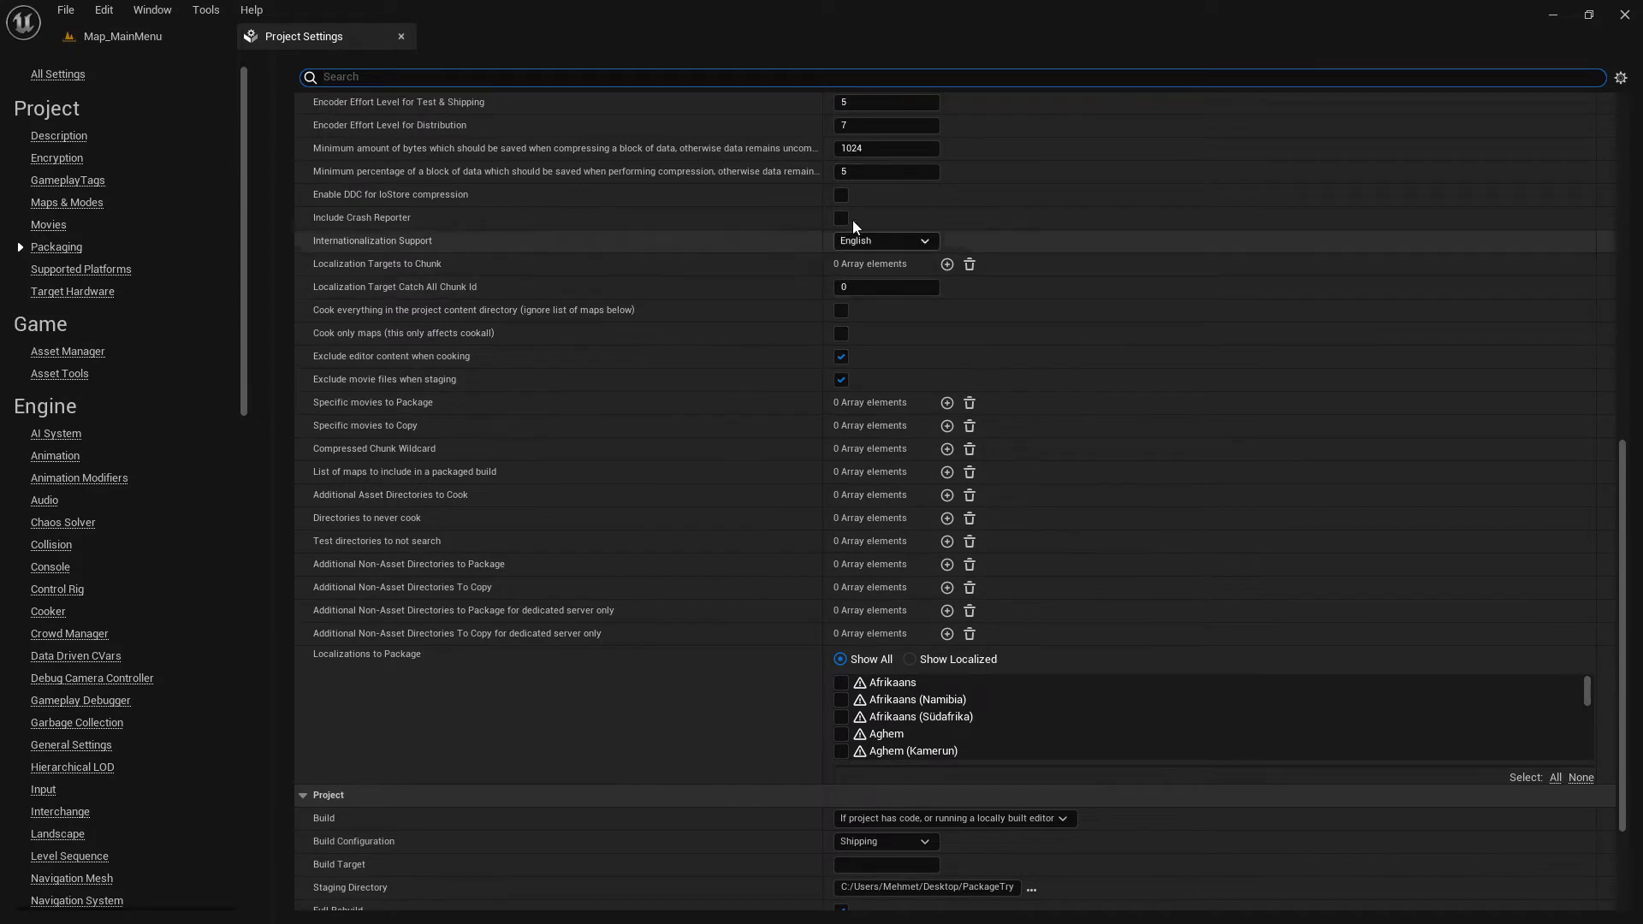
- Review the Packaging settings: prerequisites installer, PackageTry staging directory, and no packaged localizations
{"action": "scroll", "coordinate": [936, 710], "scroll_direction": "down", "scroll_amount": 5}
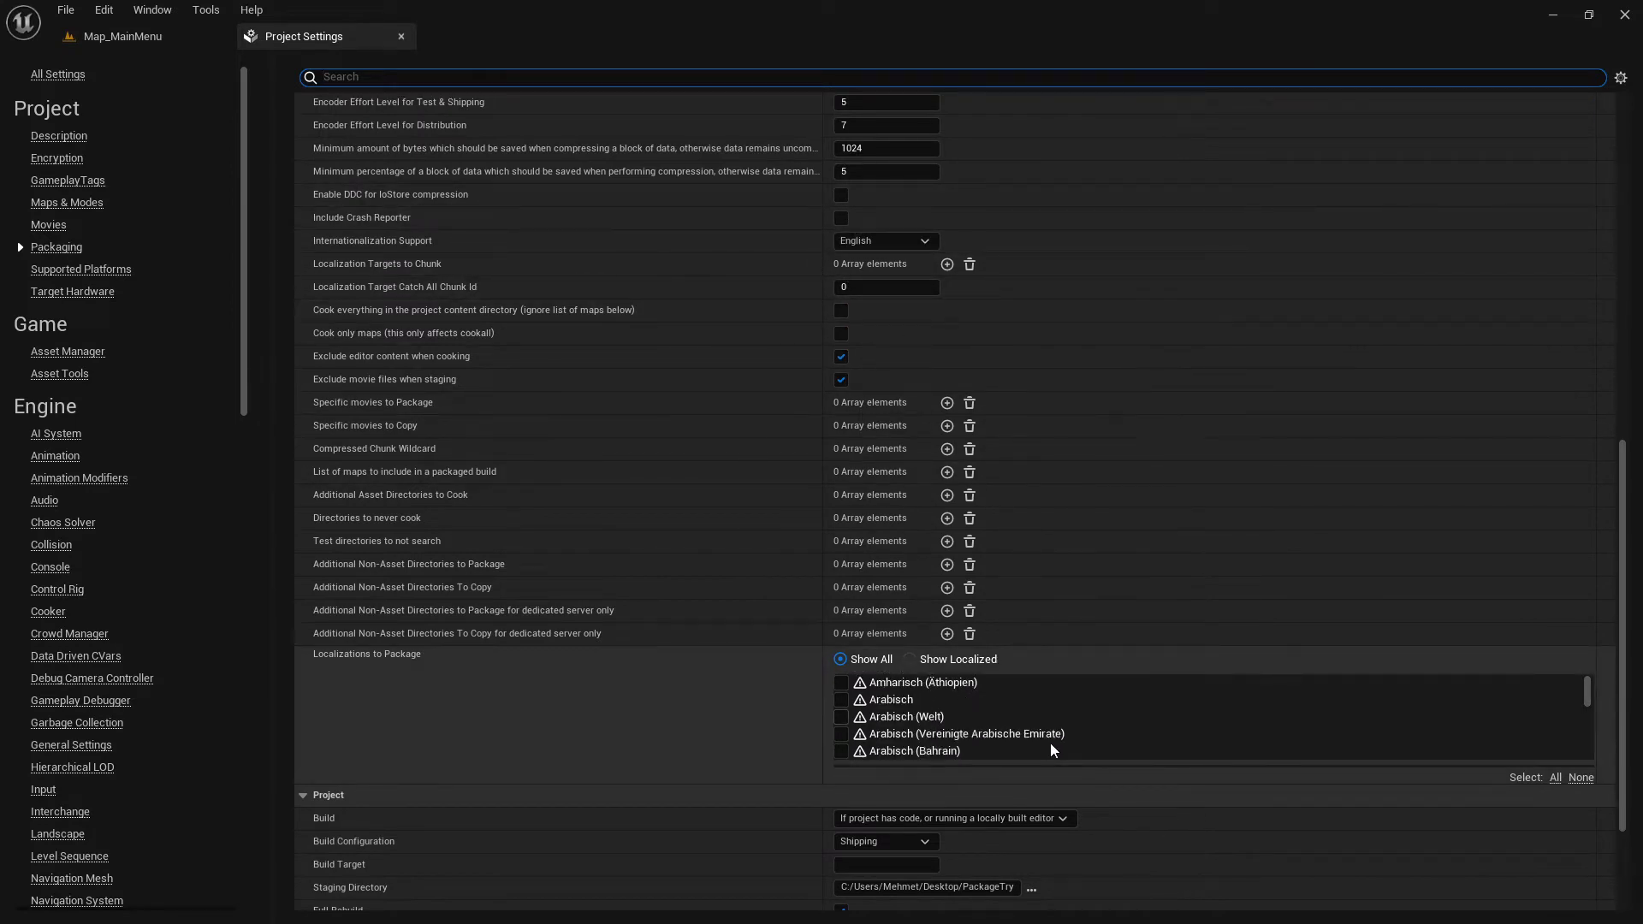
{"action": "scroll", "coordinate": [1091, 751], "scroll_direction": "down", "scroll_amount": 3}
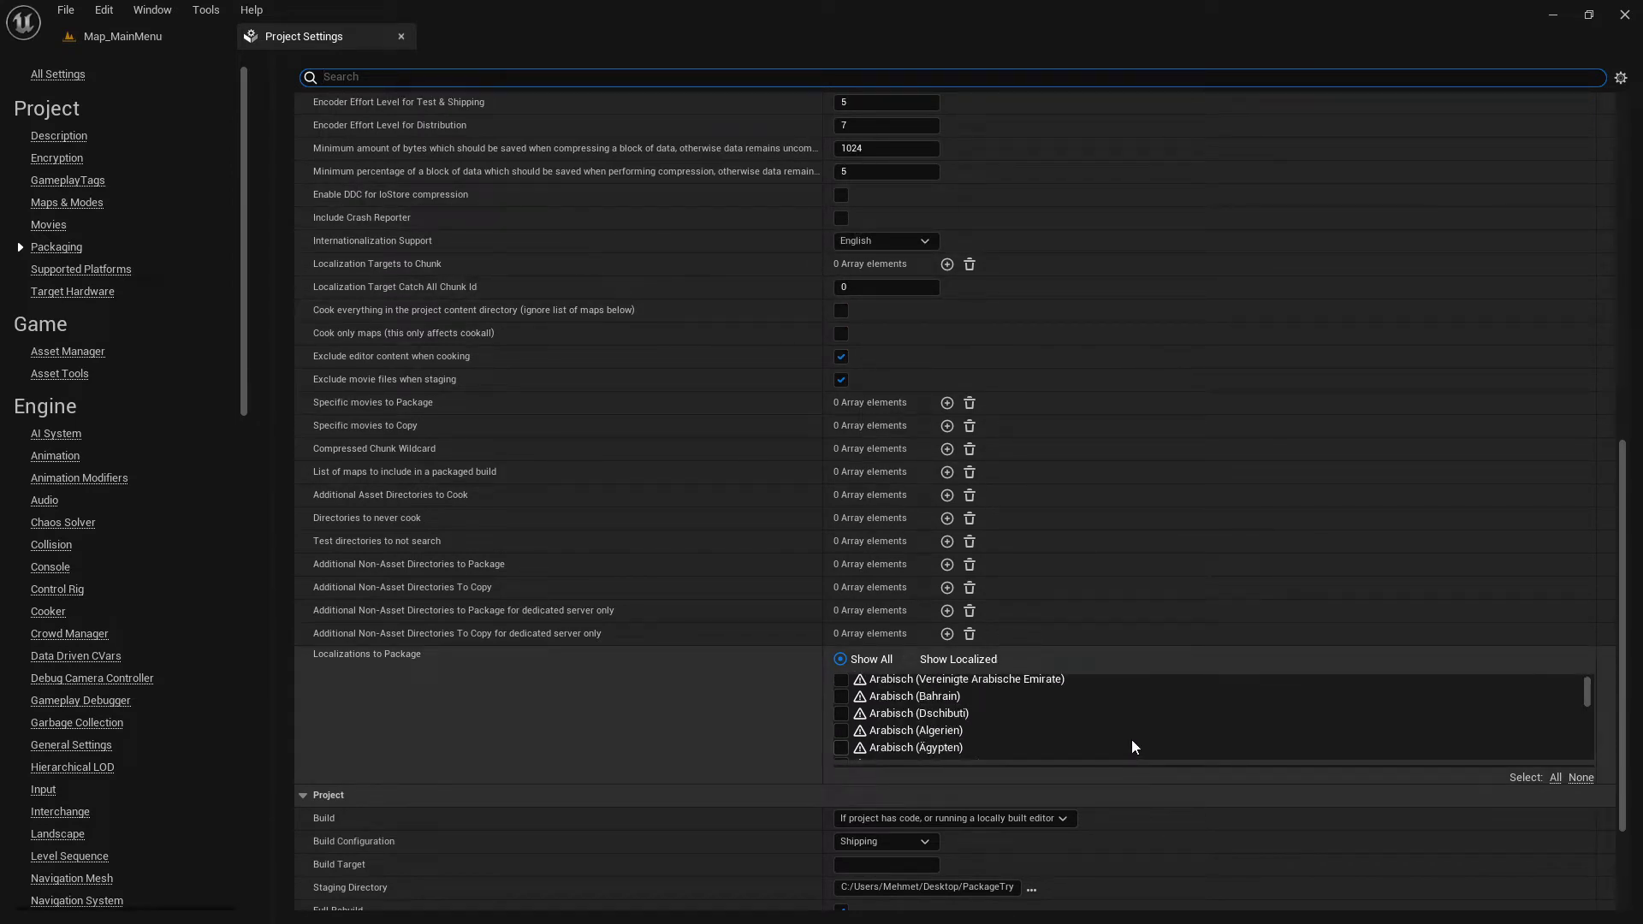
{"action": "scroll", "coordinate": [1110, 782], "scroll_direction": "down", "scroll_amount": 3}
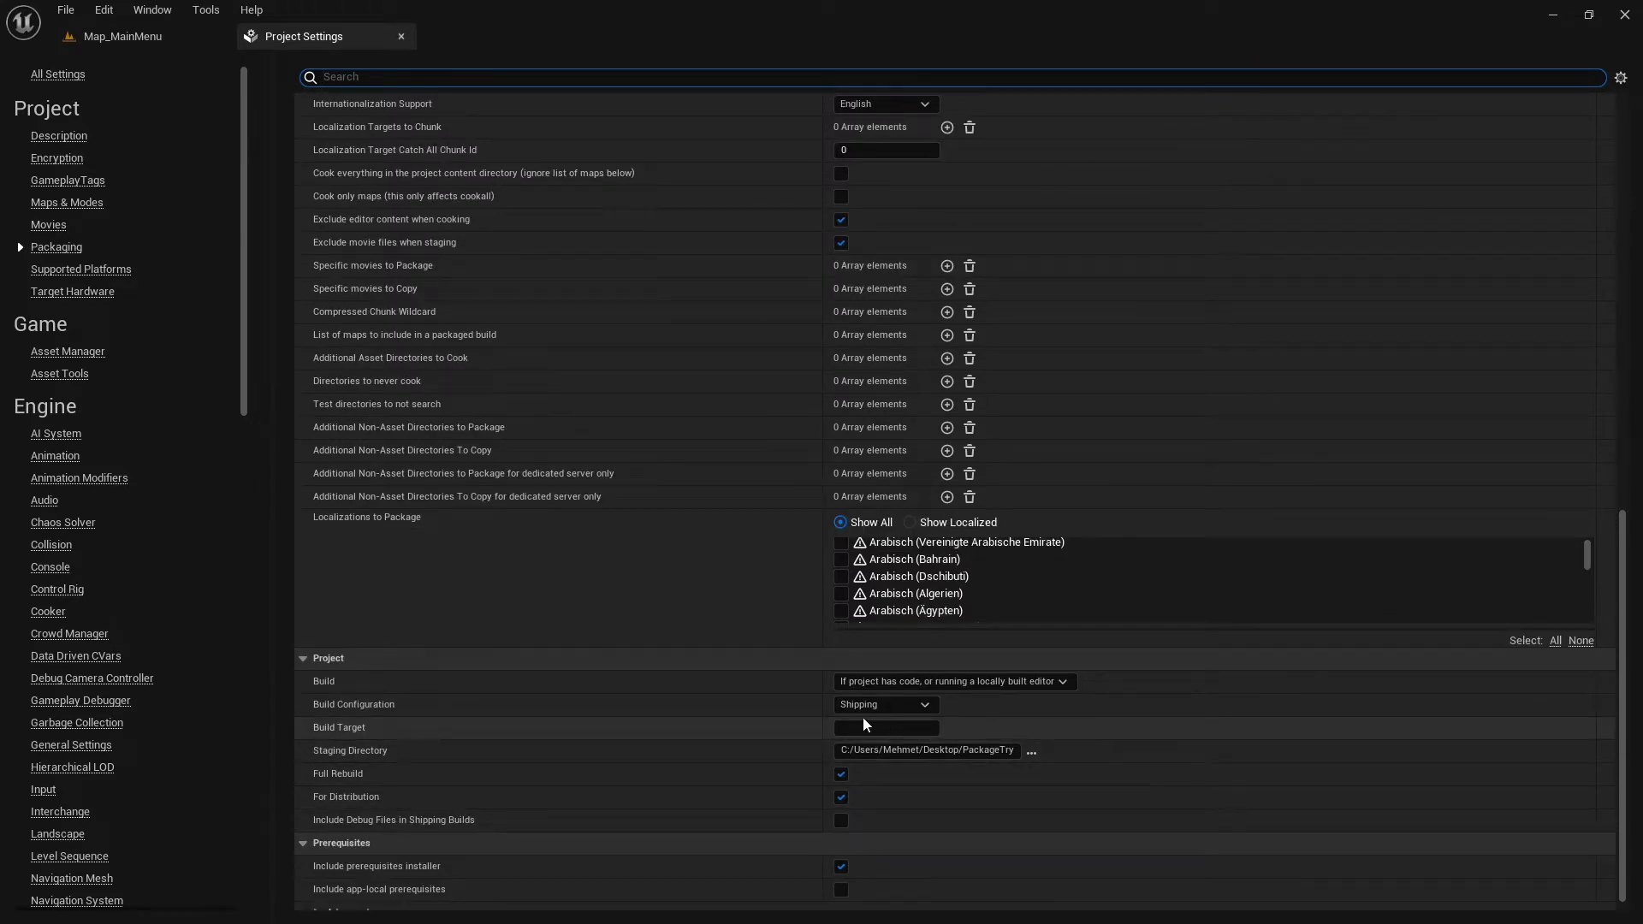
{"action": "scroll", "coordinate": [840, 878], "scroll_direction": "down", "scroll_amount": 1}
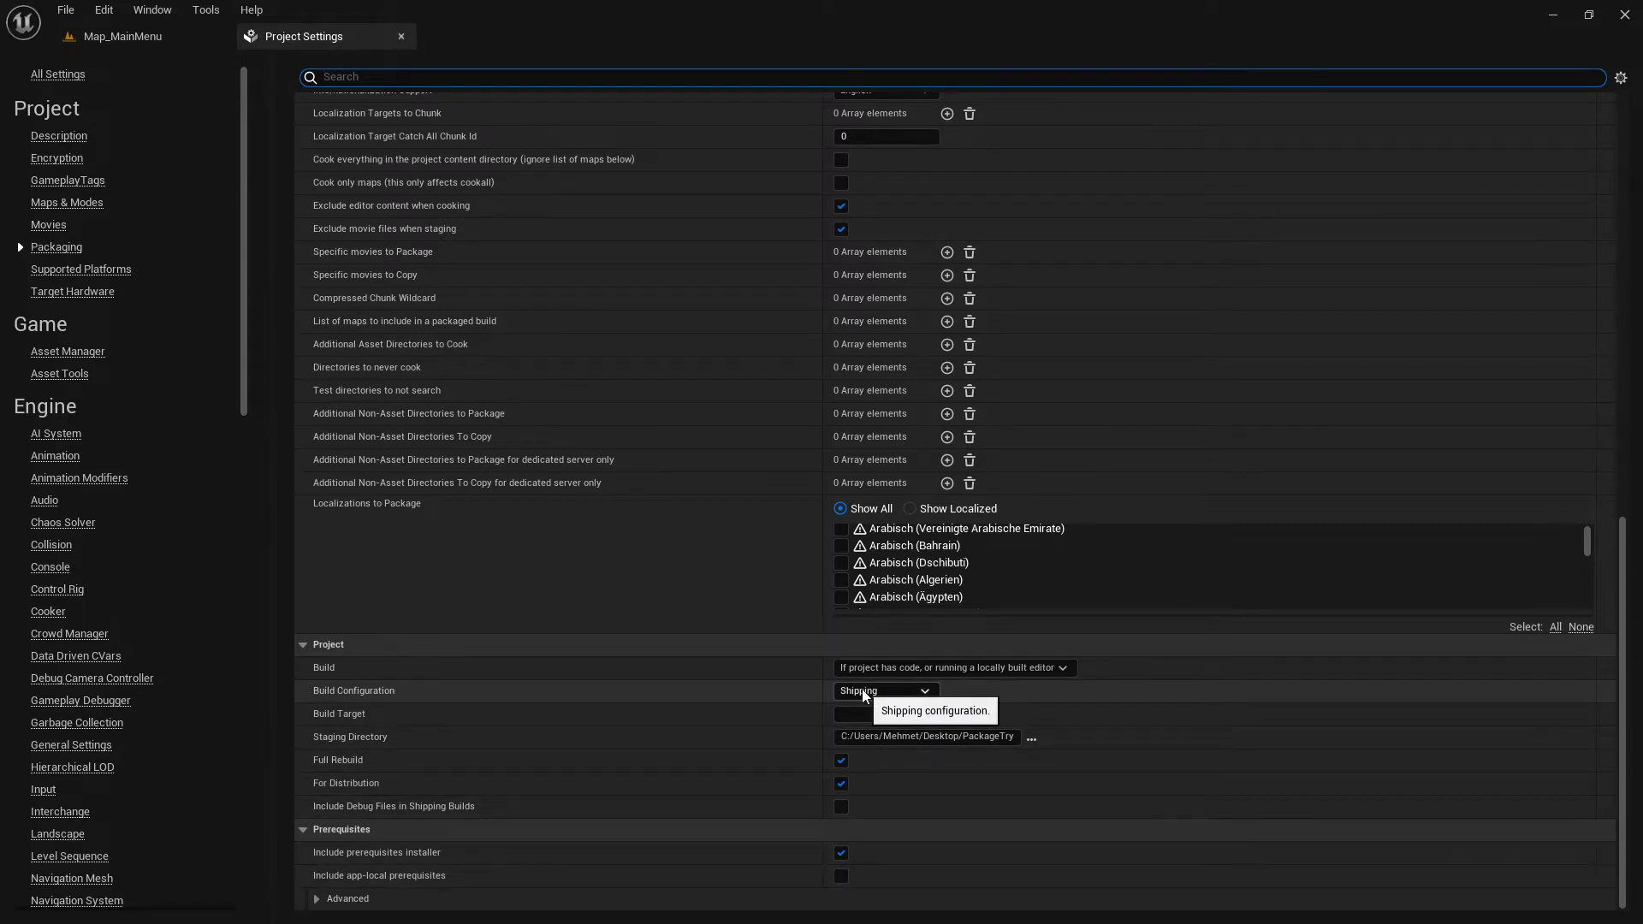
{"action": "scroll", "coordinate": [1039, 554], "scroll_direction": "up", "scroll_amount": 15}
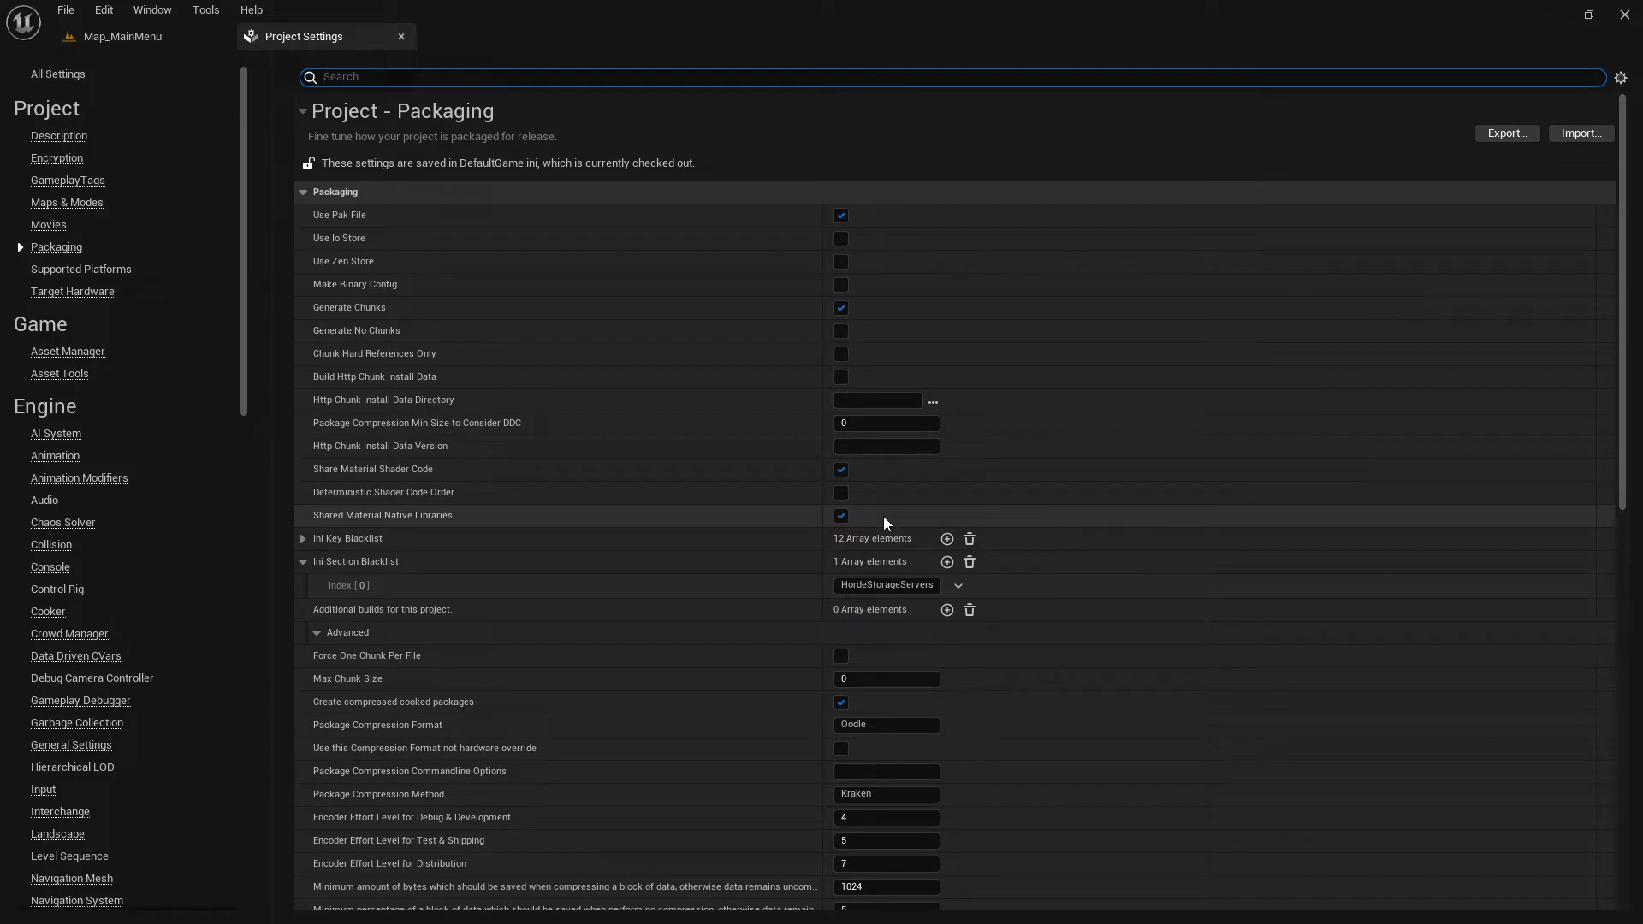
{"action": "scroll", "coordinate": [890, 484], "scroll_direction": "down", "scroll_amount": 10}
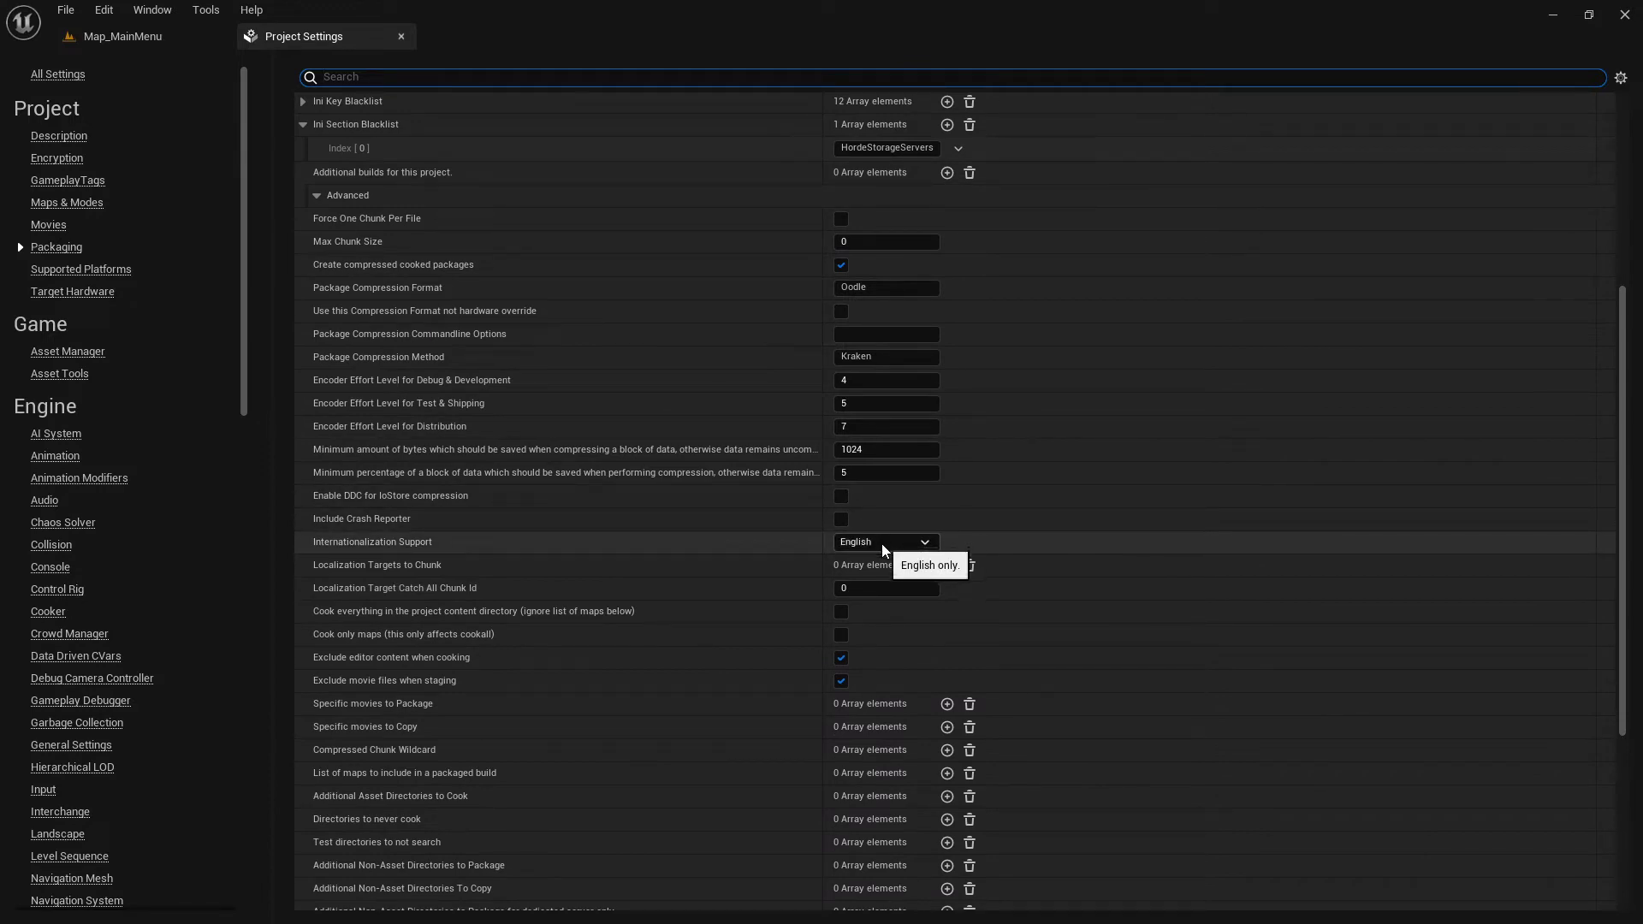
{"action": "scroll", "coordinate": [882, 548], "scroll_direction": "down", "scroll_amount": 5}
{"action": "scroll", "coordinate": [881, 566], "scroll_direction": "down", "scroll_amount": 5}
{"action": "scroll", "coordinate": [880, 573], "scroll_direction": "down", "scroll_amount": 5}
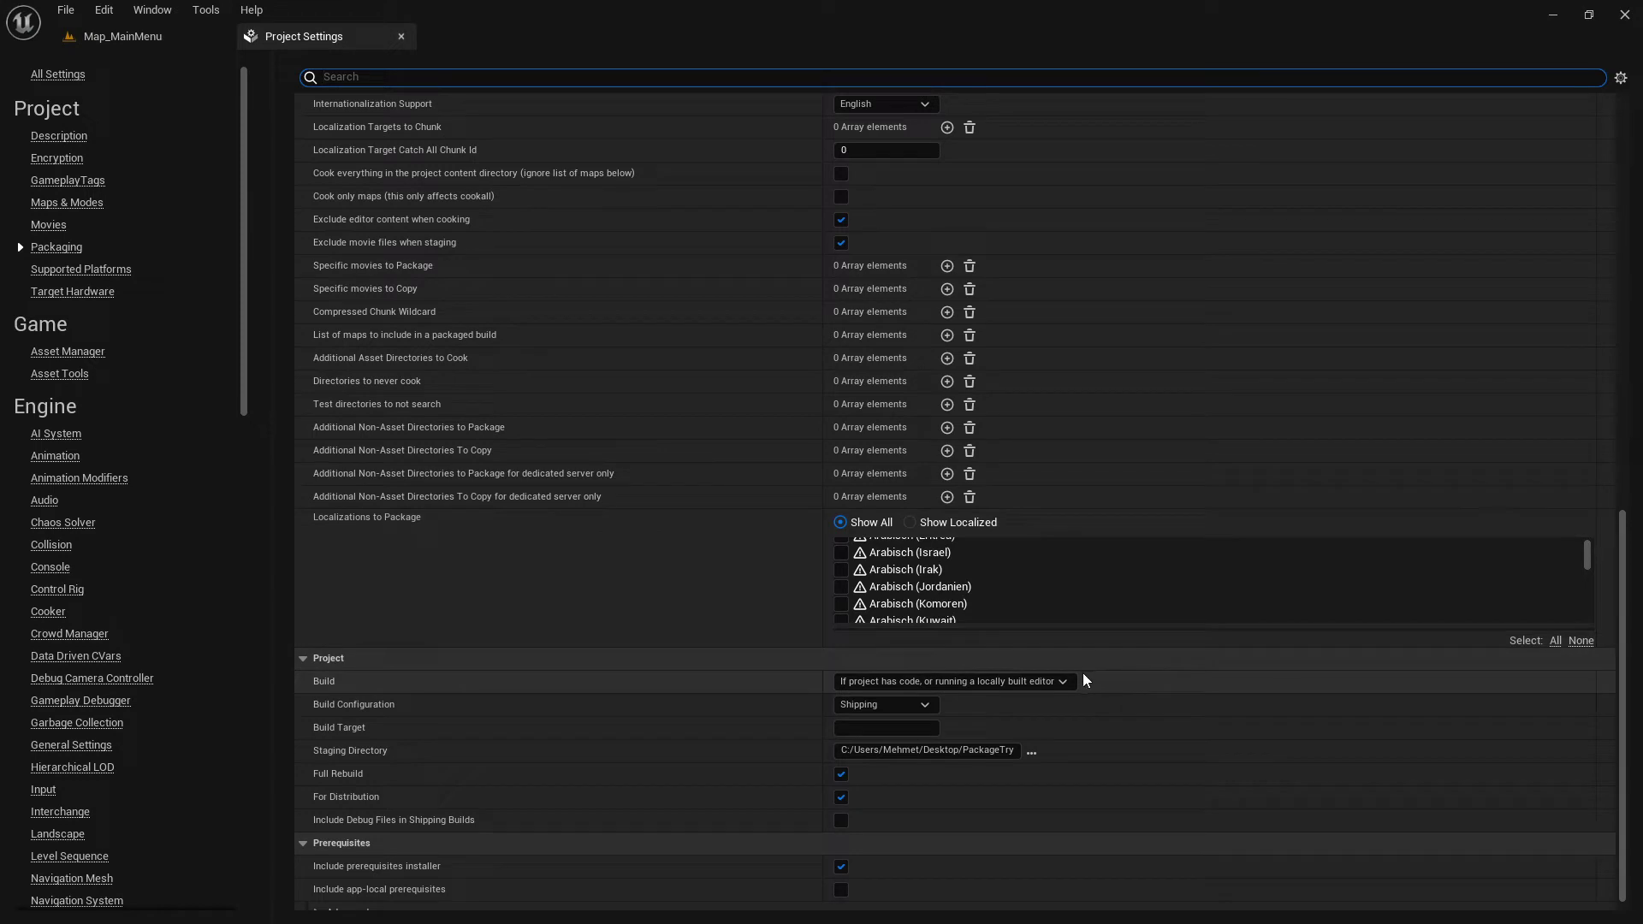
{"action": "scroll", "coordinate": [1061, 719], "scroll_direction": "down", "scroll_amount": 1}
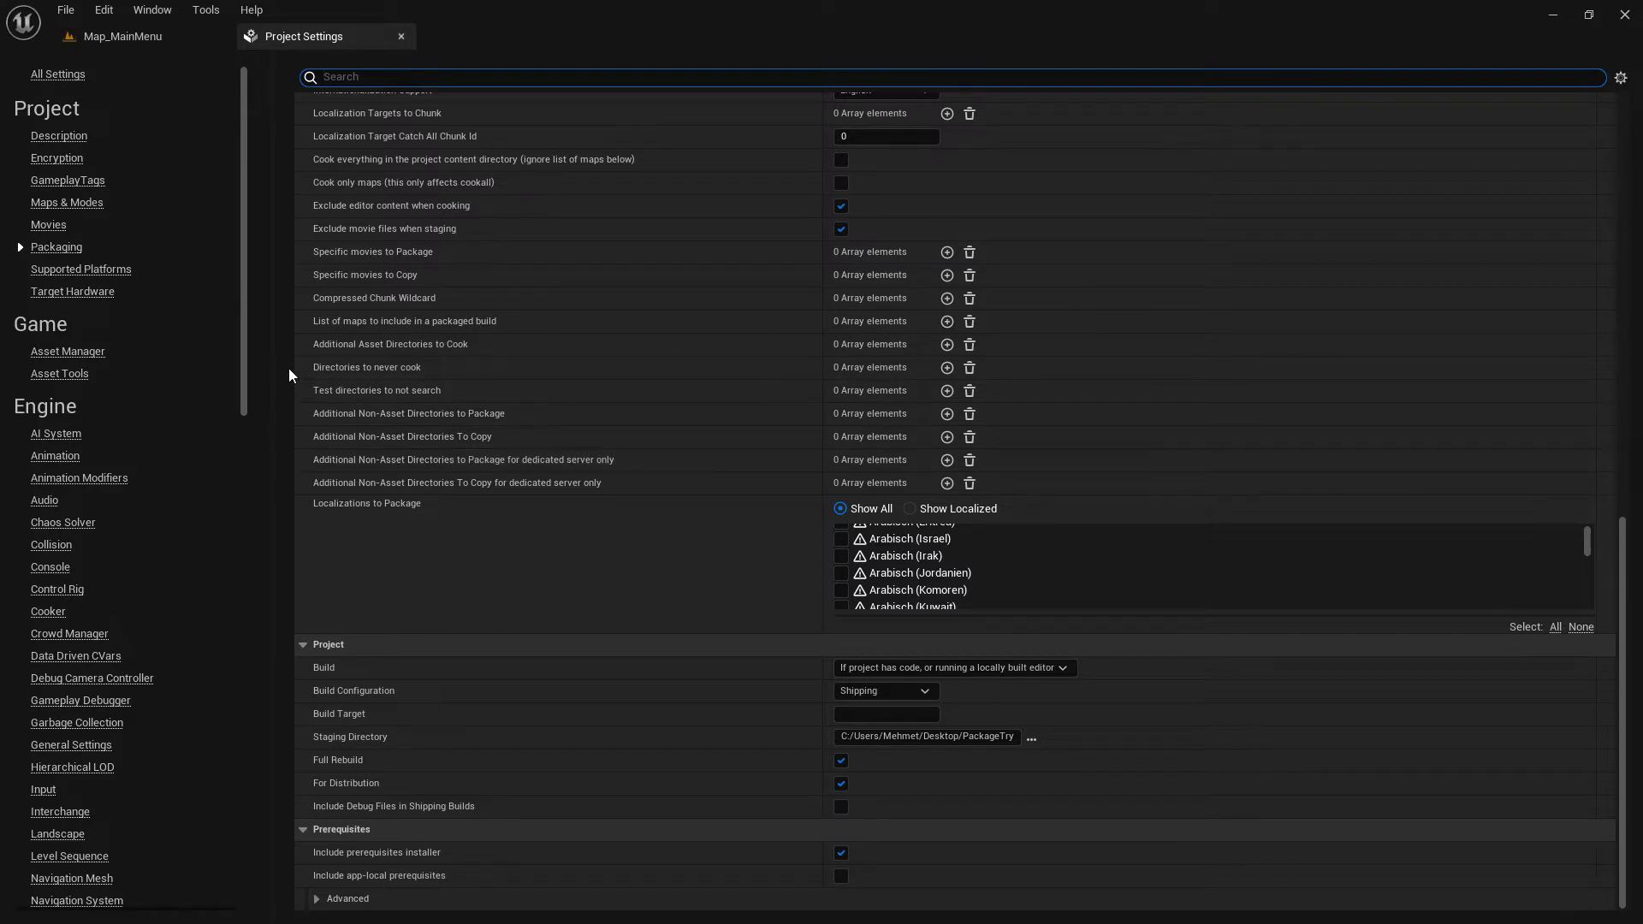
- Check Supported Platforms, then view Maps & Modes with GM_MainMenu and Map_MainMenu defaults
{"action": "left_click", "coordinate": [83, 271]}
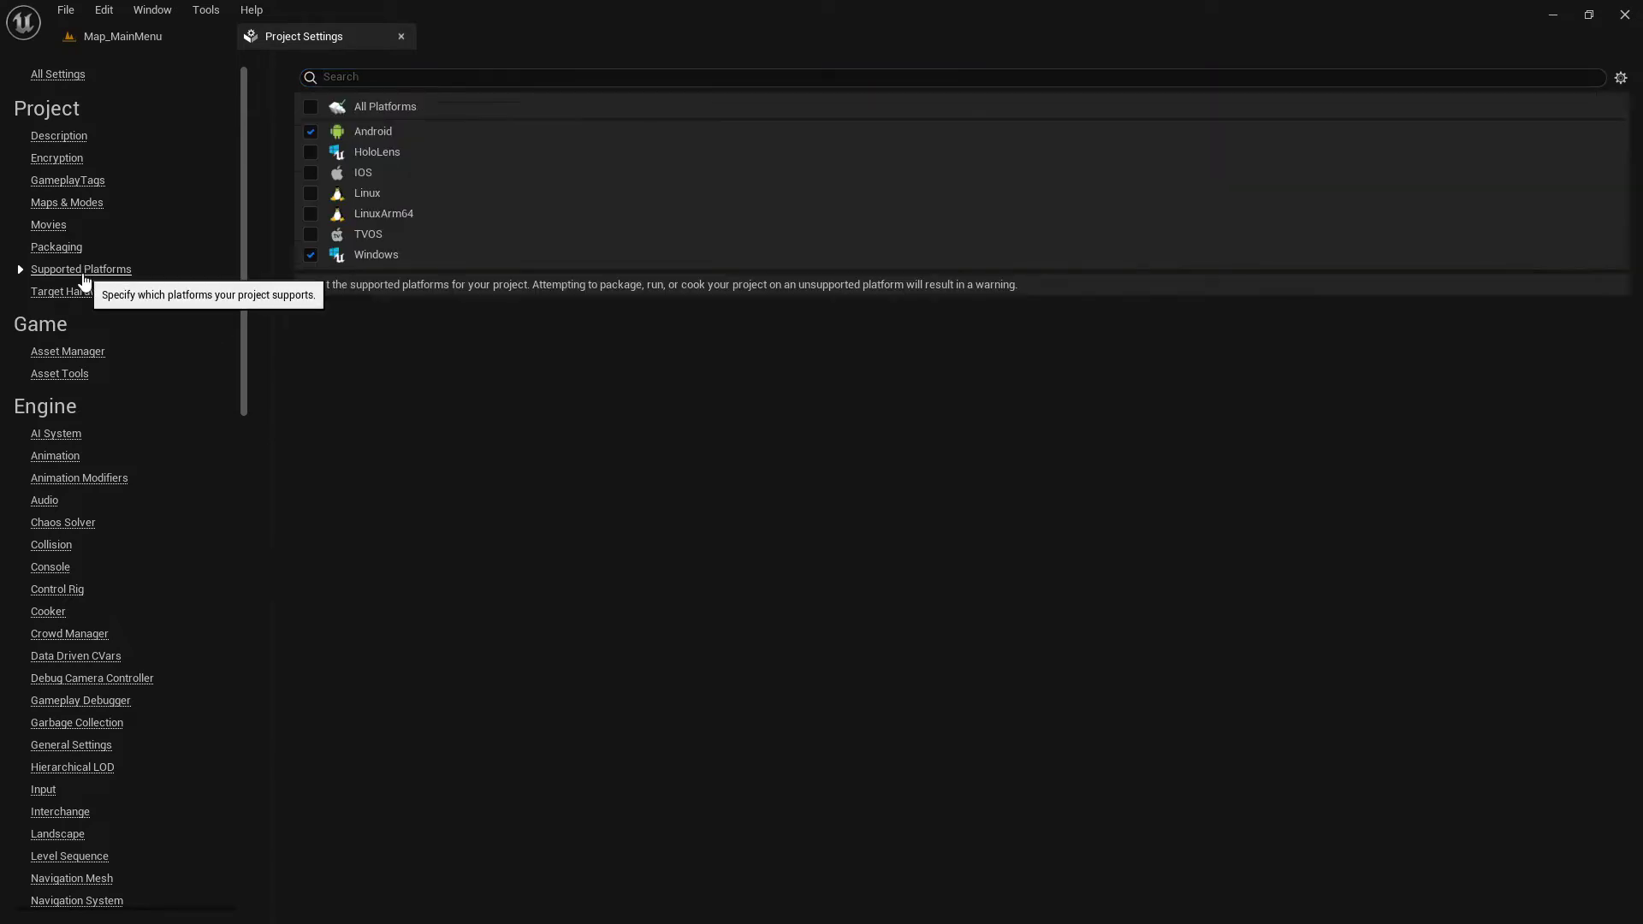
{"action": "left_click", "coordinate": [70, 204]}
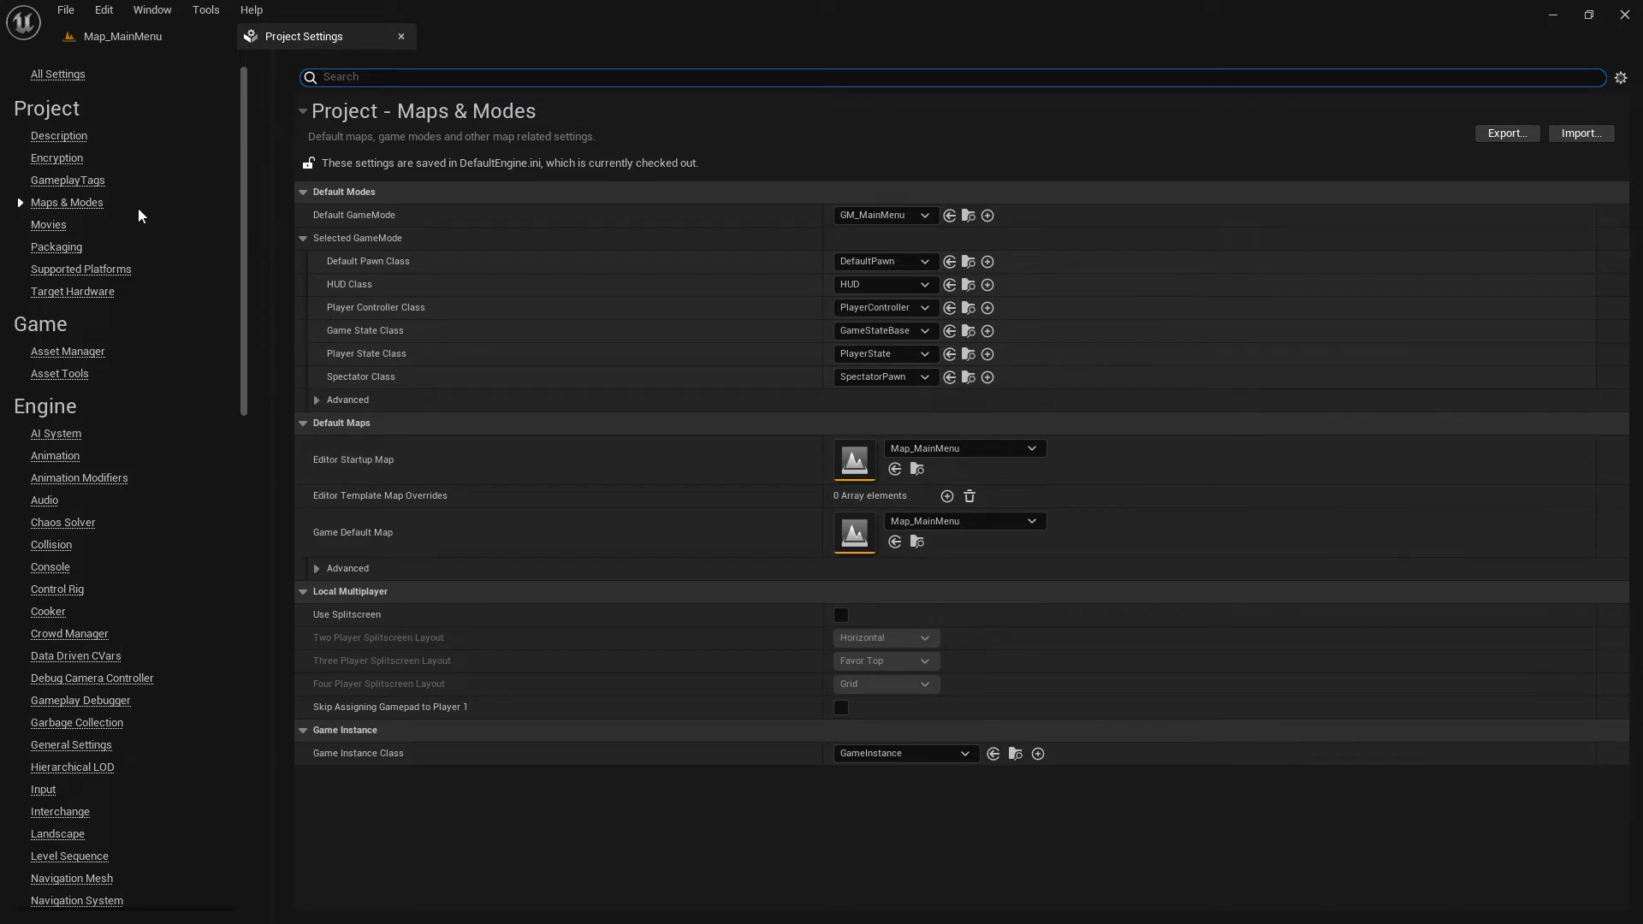
- Glance at GameplayTags, then view Encryption with no keys set and pak signing off
{"action": "left_click", "coordinate": [85, 185]}
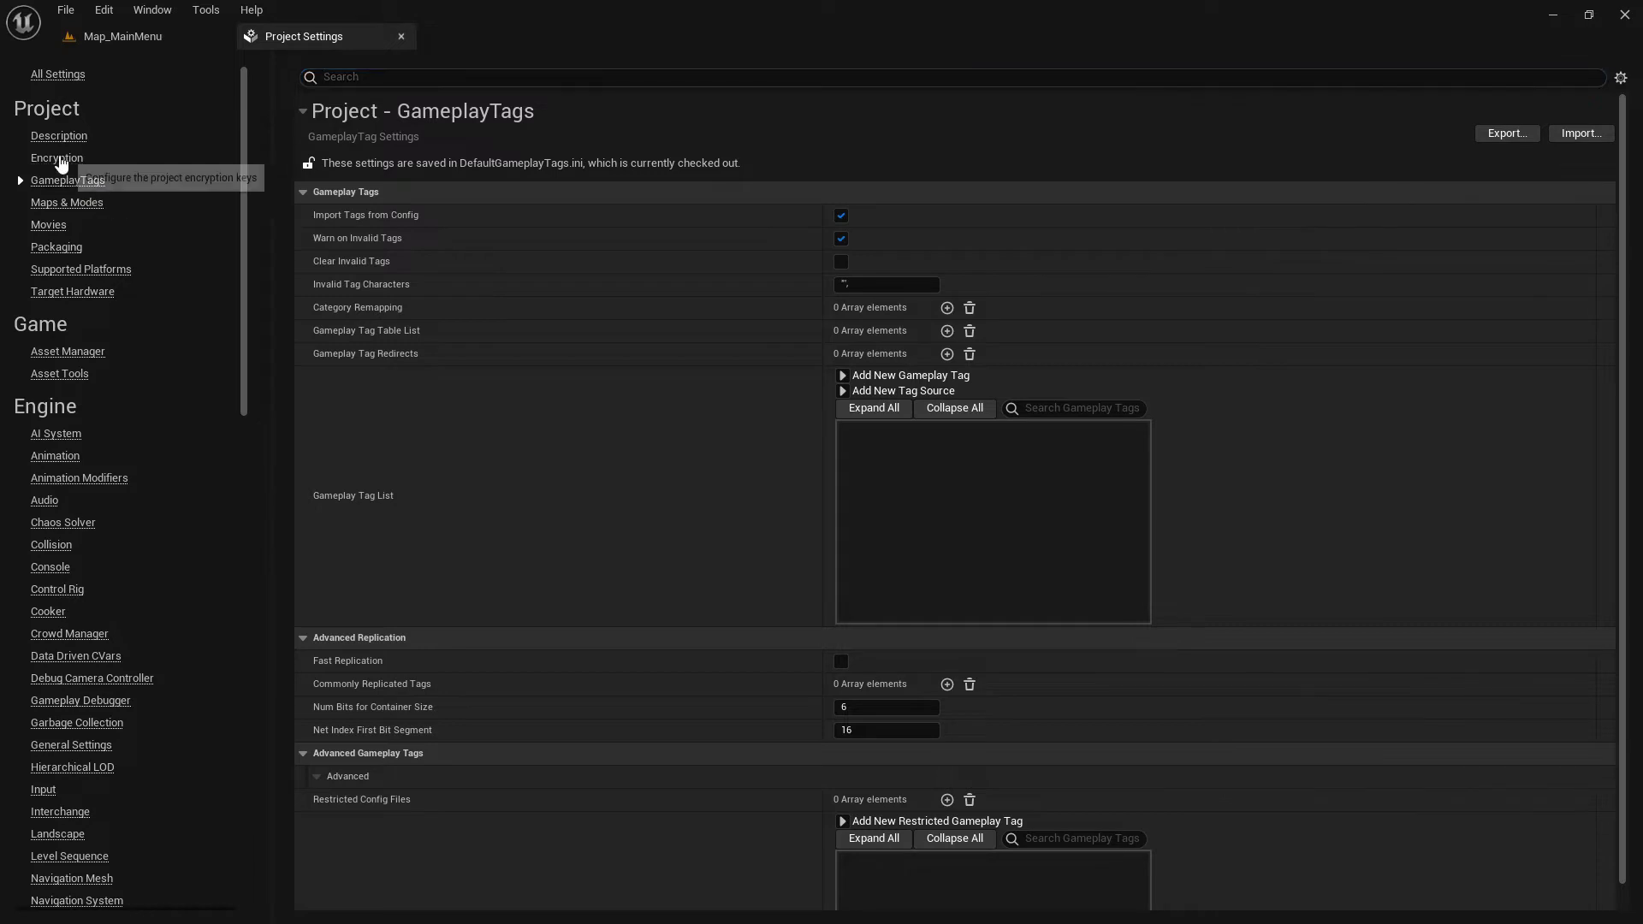
{"action": "left_click", "coordinate": [75, 160]}
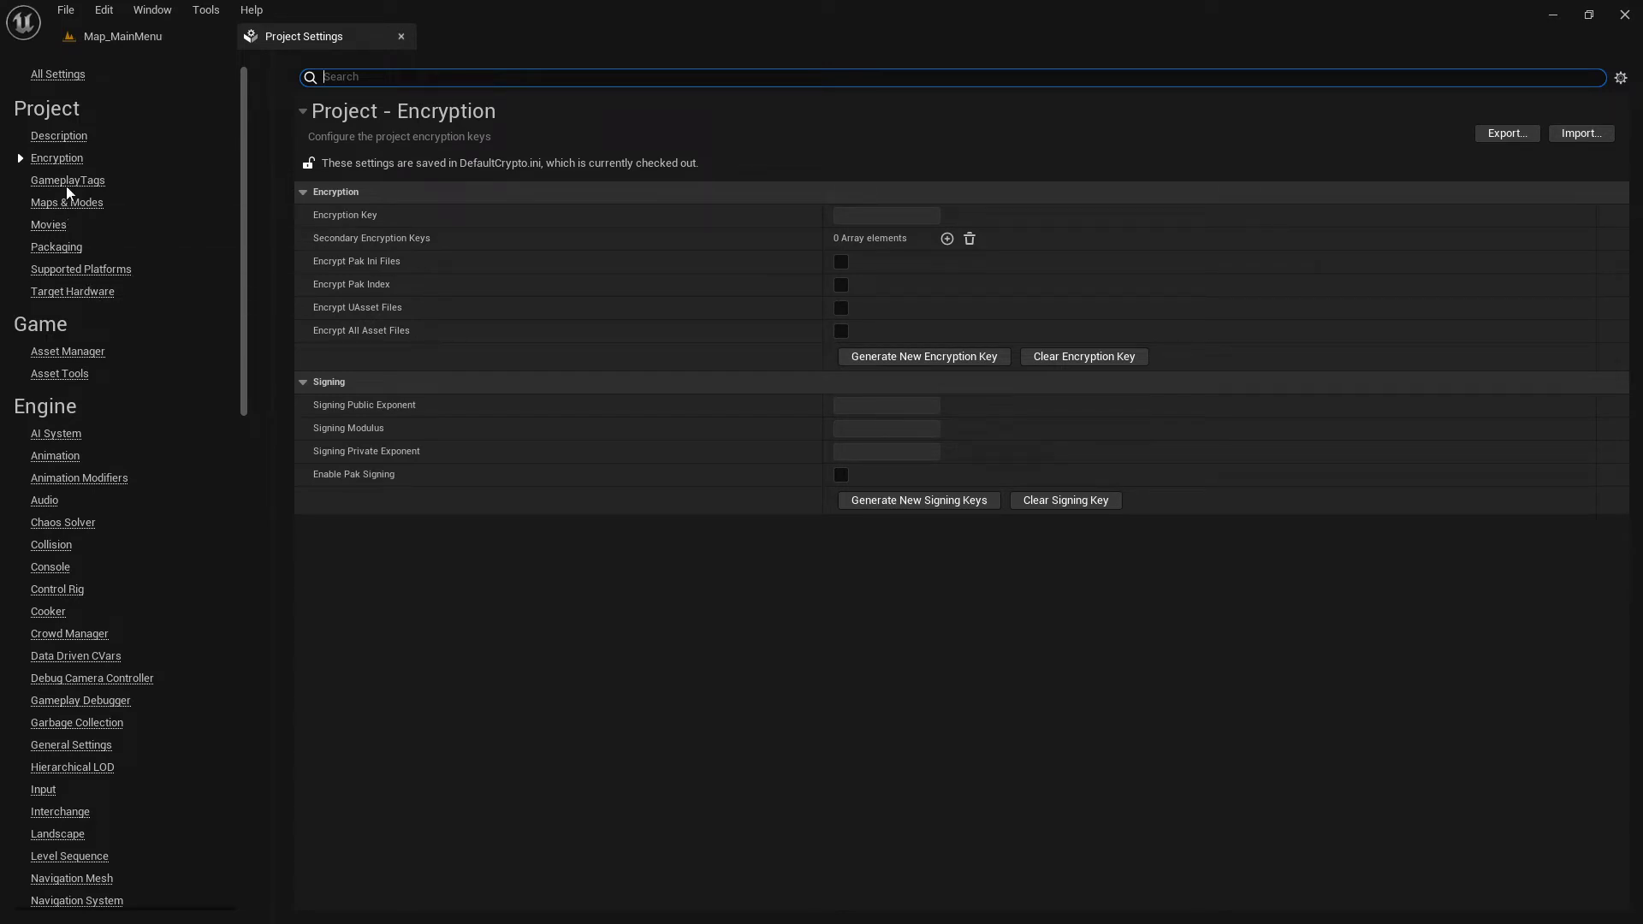
- Check Description and GameplayTags, then view Movies, which has no startup movies
{"action": "left_click", "coordinate": [60, 137]}
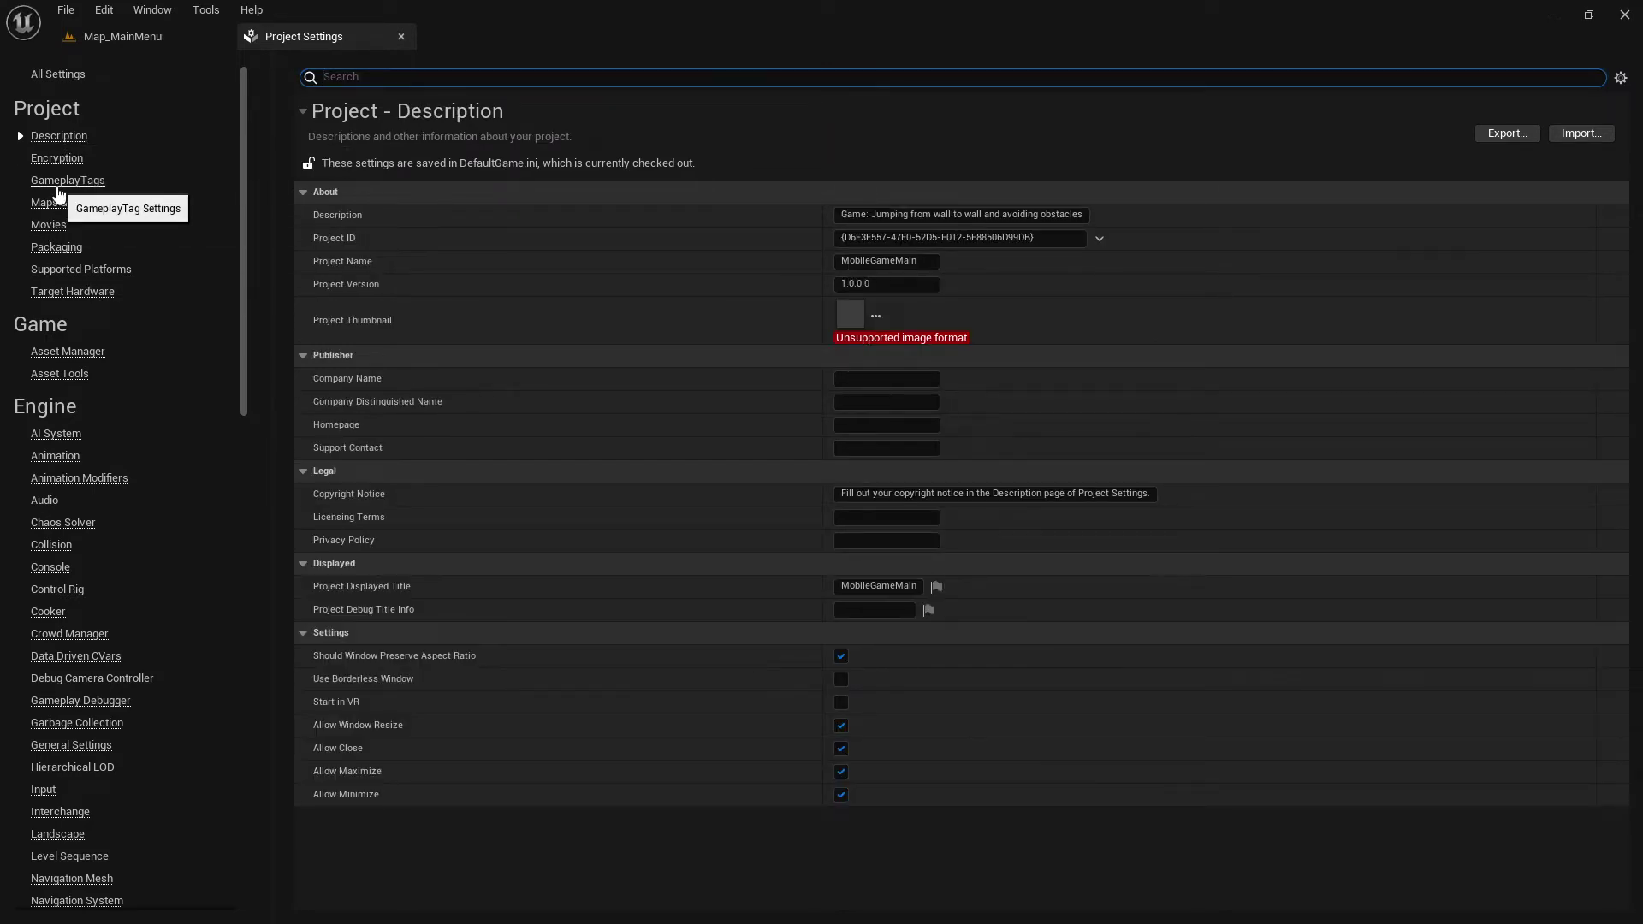
{"action": "left_click", "coordinate": [58, 183]}
{"action": "left_click", "coordinate": [46, 227]}
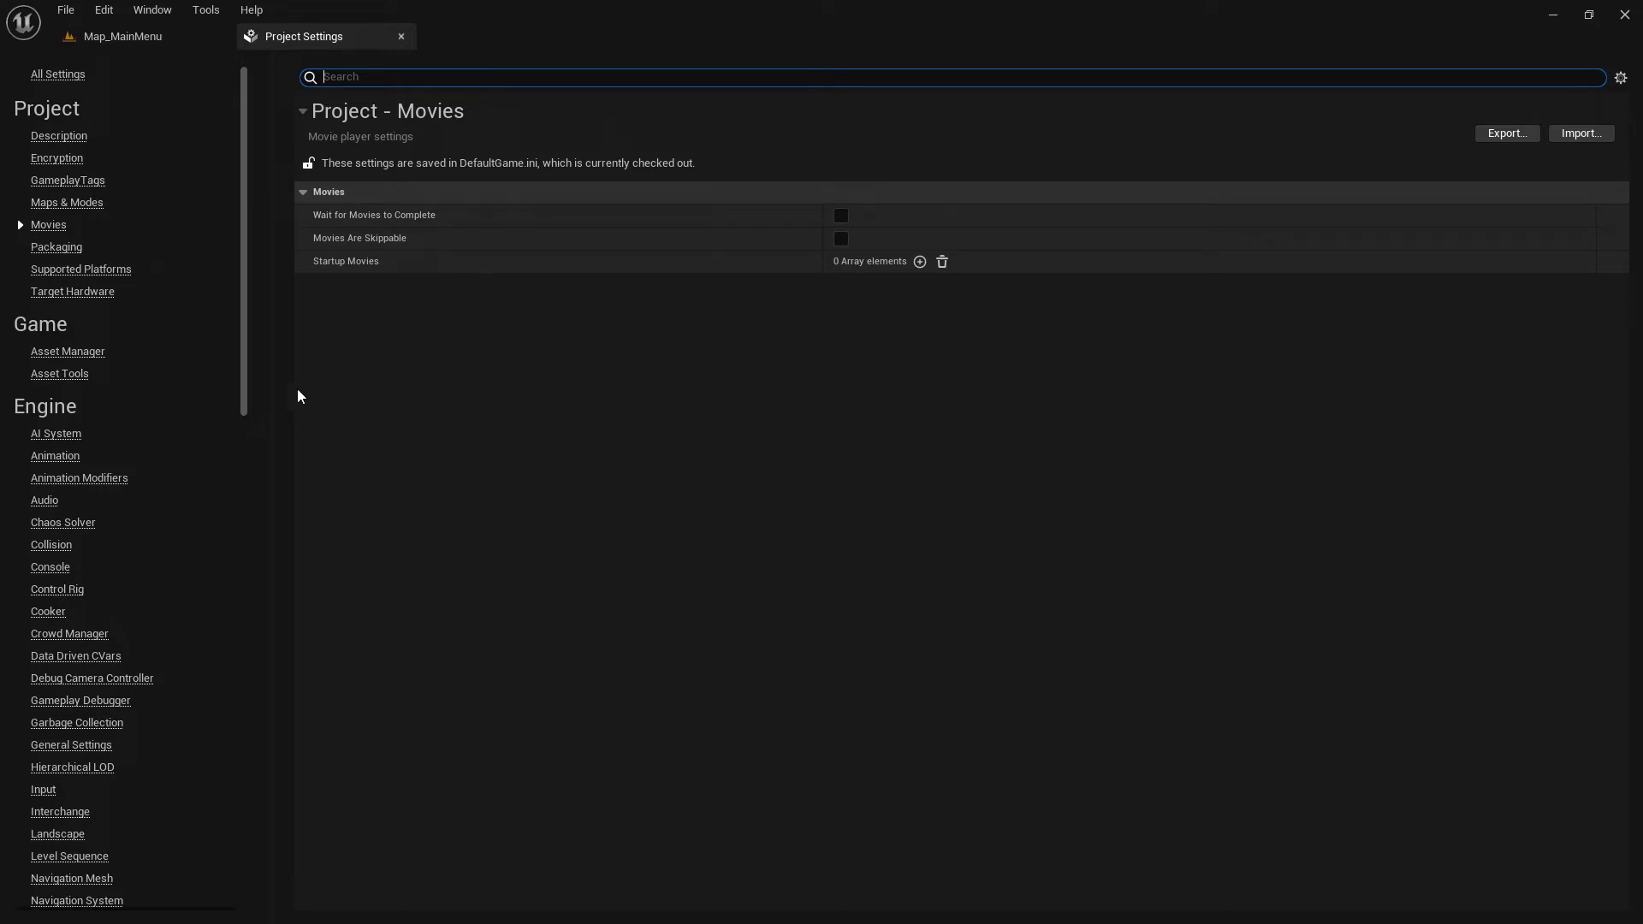
- Scroll the settings sidebar to the bottom, then switch to the Map_MainMenu level tab
{"action": "scroll", "coordinate": [197, 412], "scroll_direction": "down", "scroll_amount": 15}
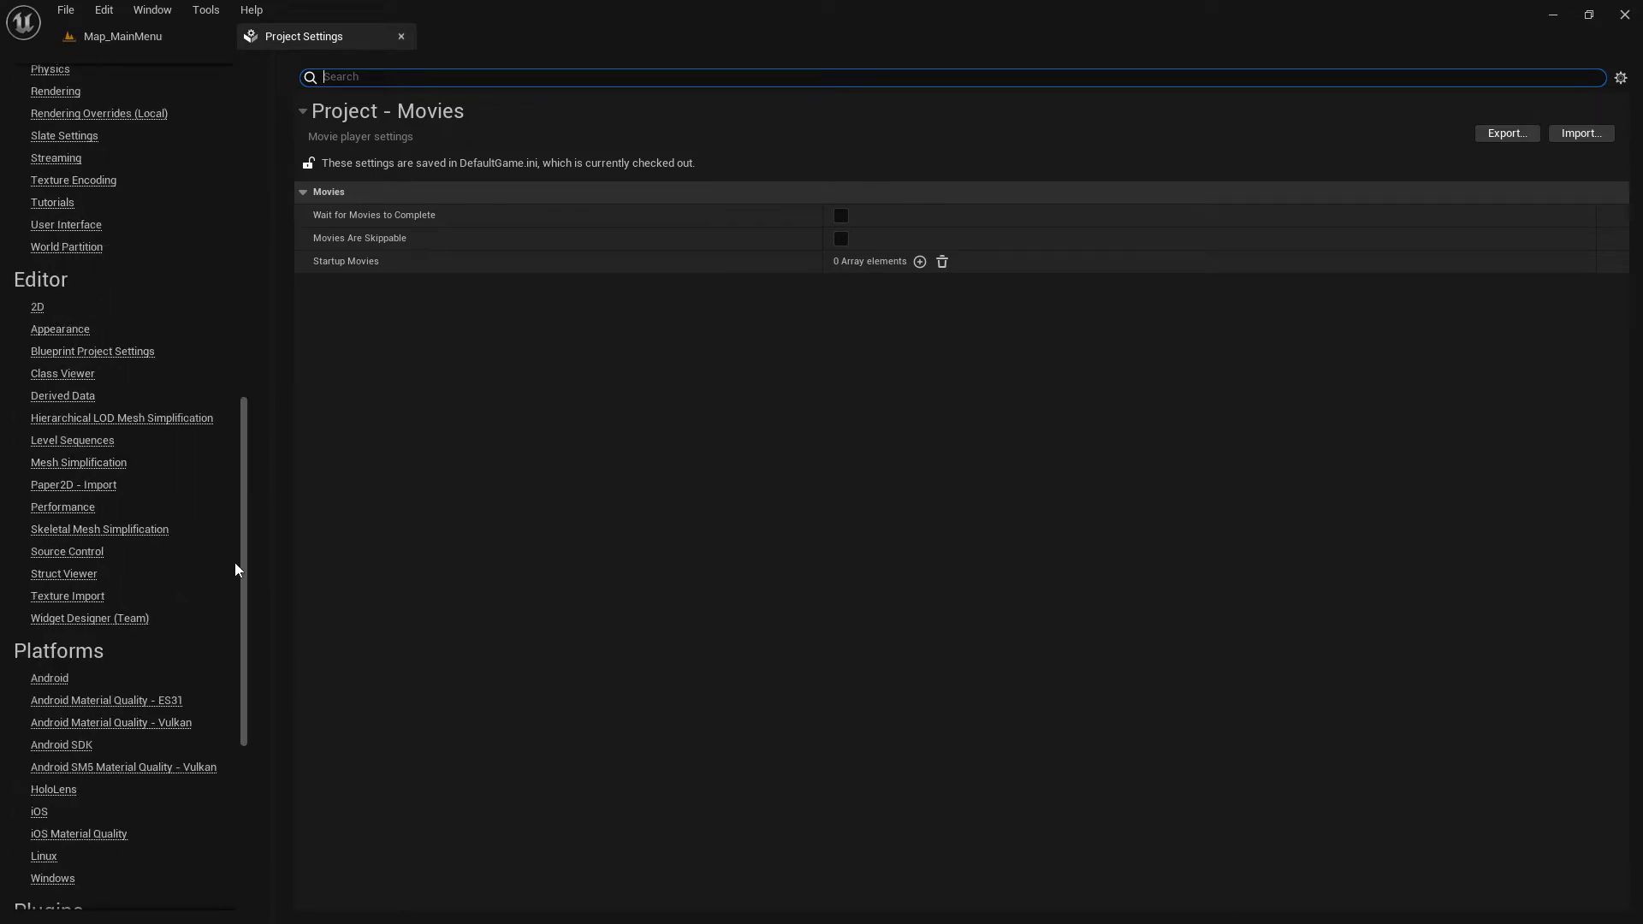
{"action": "scroll", "coordinate": [238, 580], "scroll_direction": "down", "scroll_amount": 4}
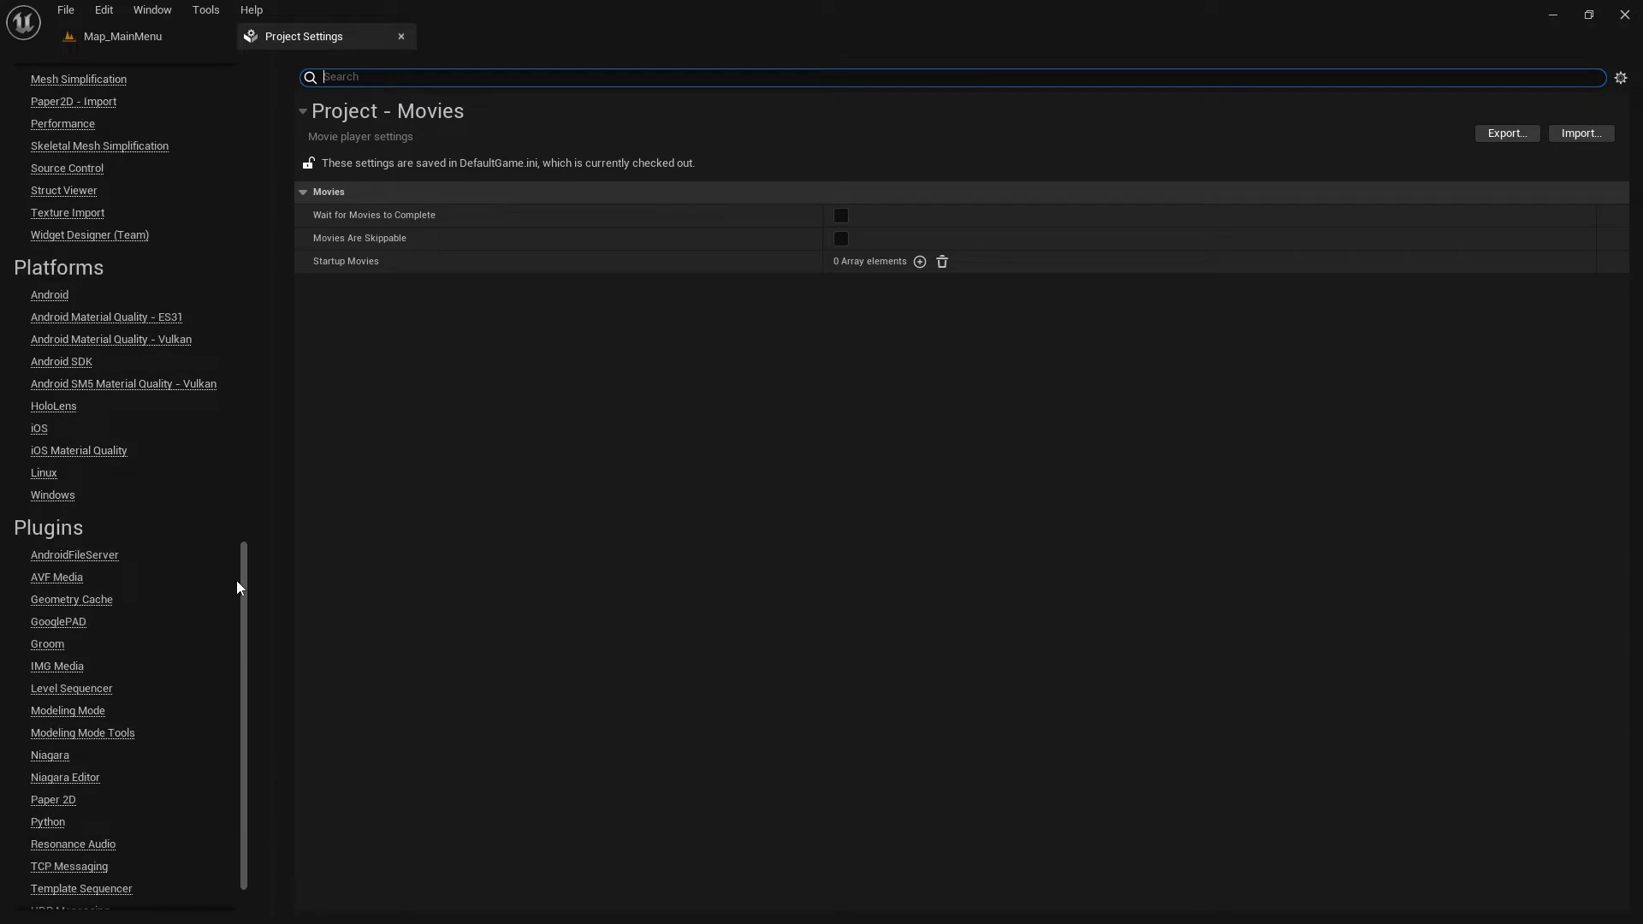
{"action": "scroll", "coordinate": [203, 762], "scroll_direction": "down", "scroll_amount": 2}
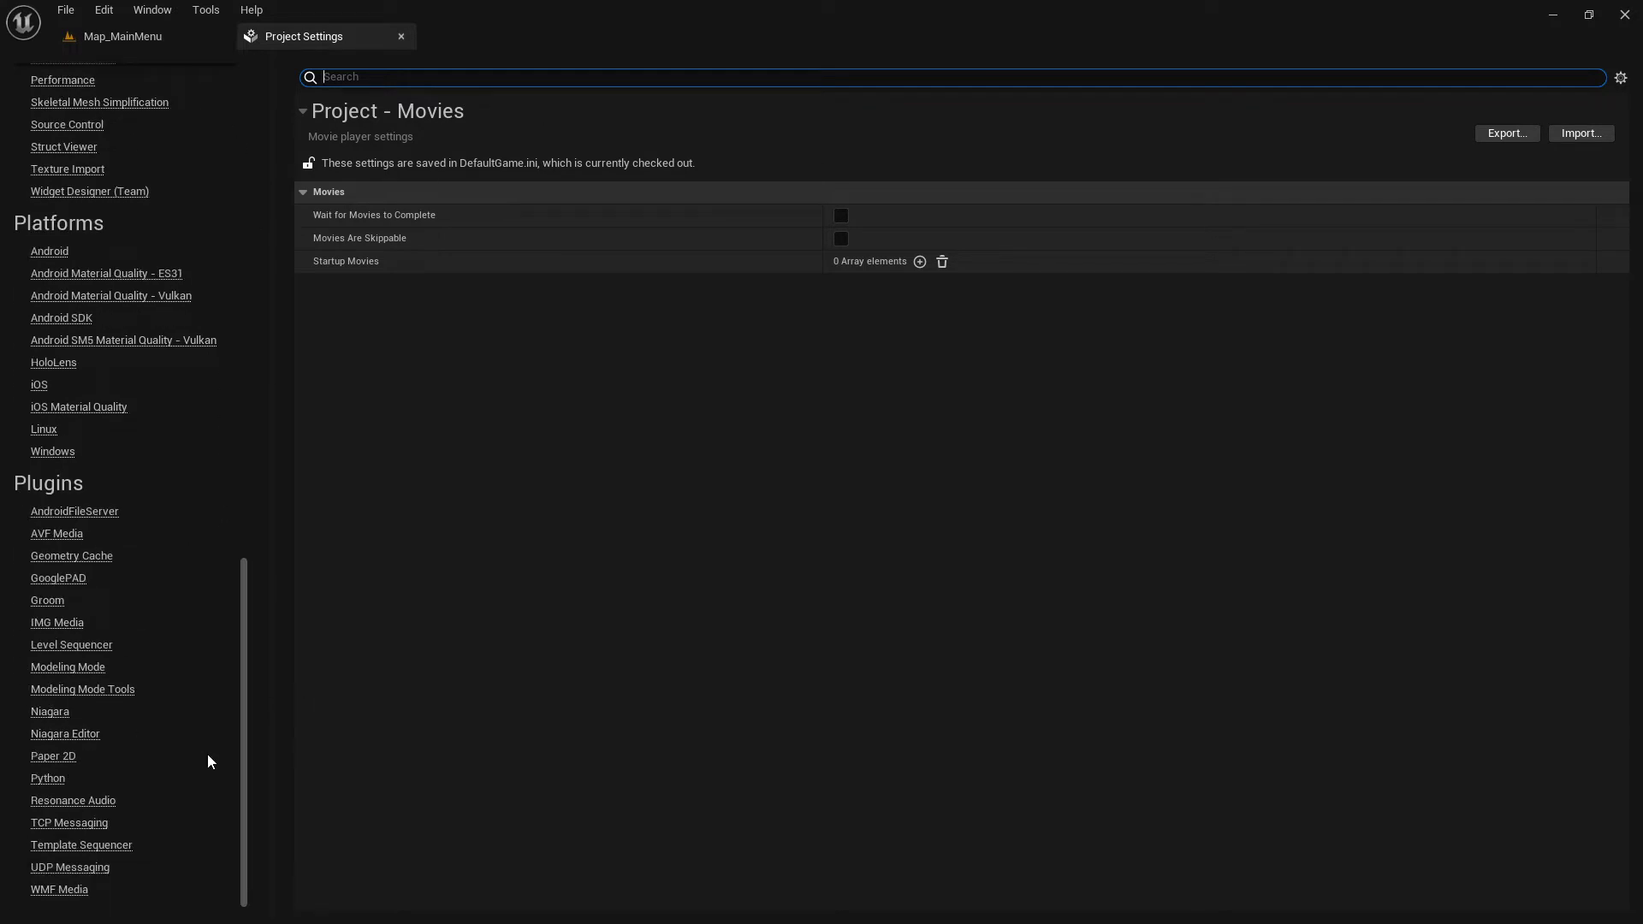
{"action": "left_click", "coordinate": [82, 37]}
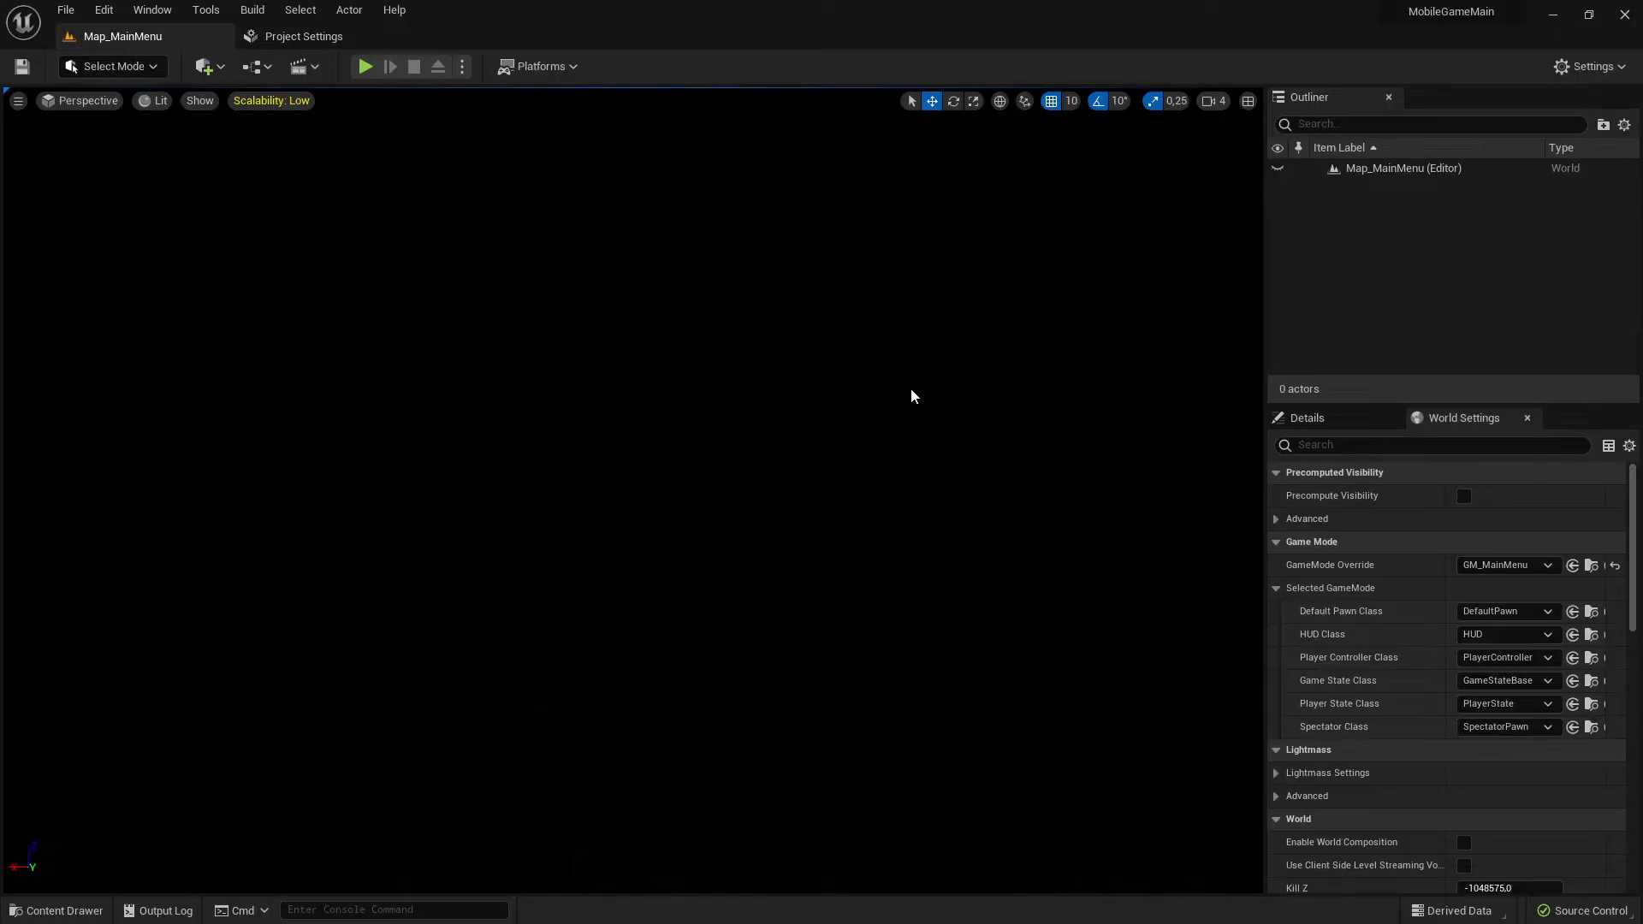
{"action": "left_click", "coordinate": [462, 66]}
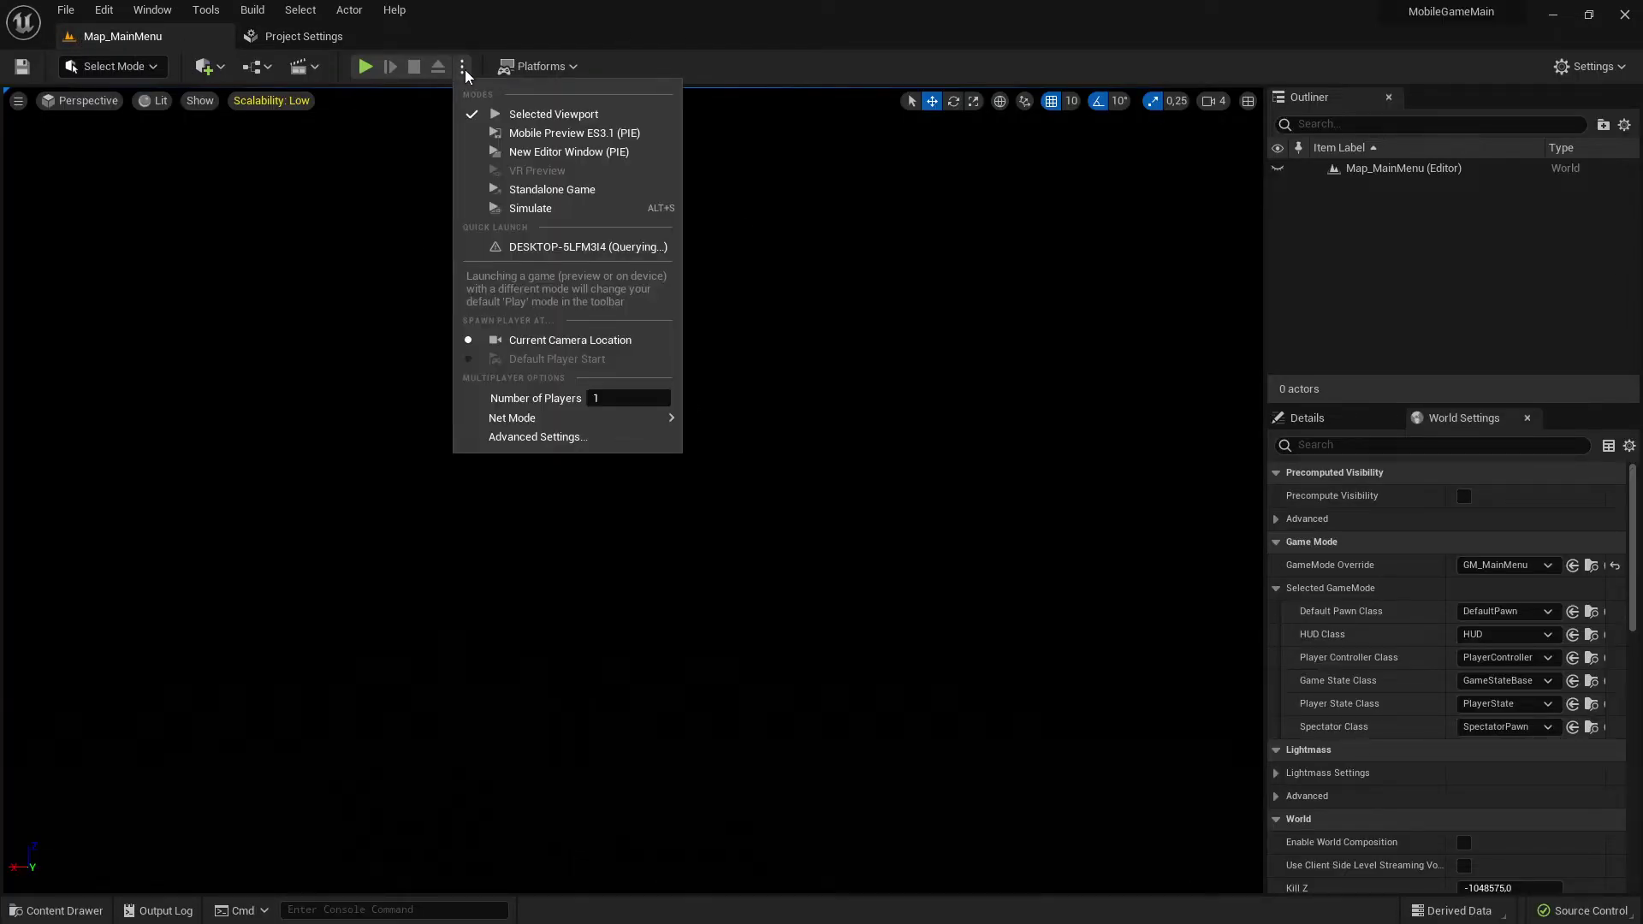
{"action": "left_click", "coordinate": [463, 68]}
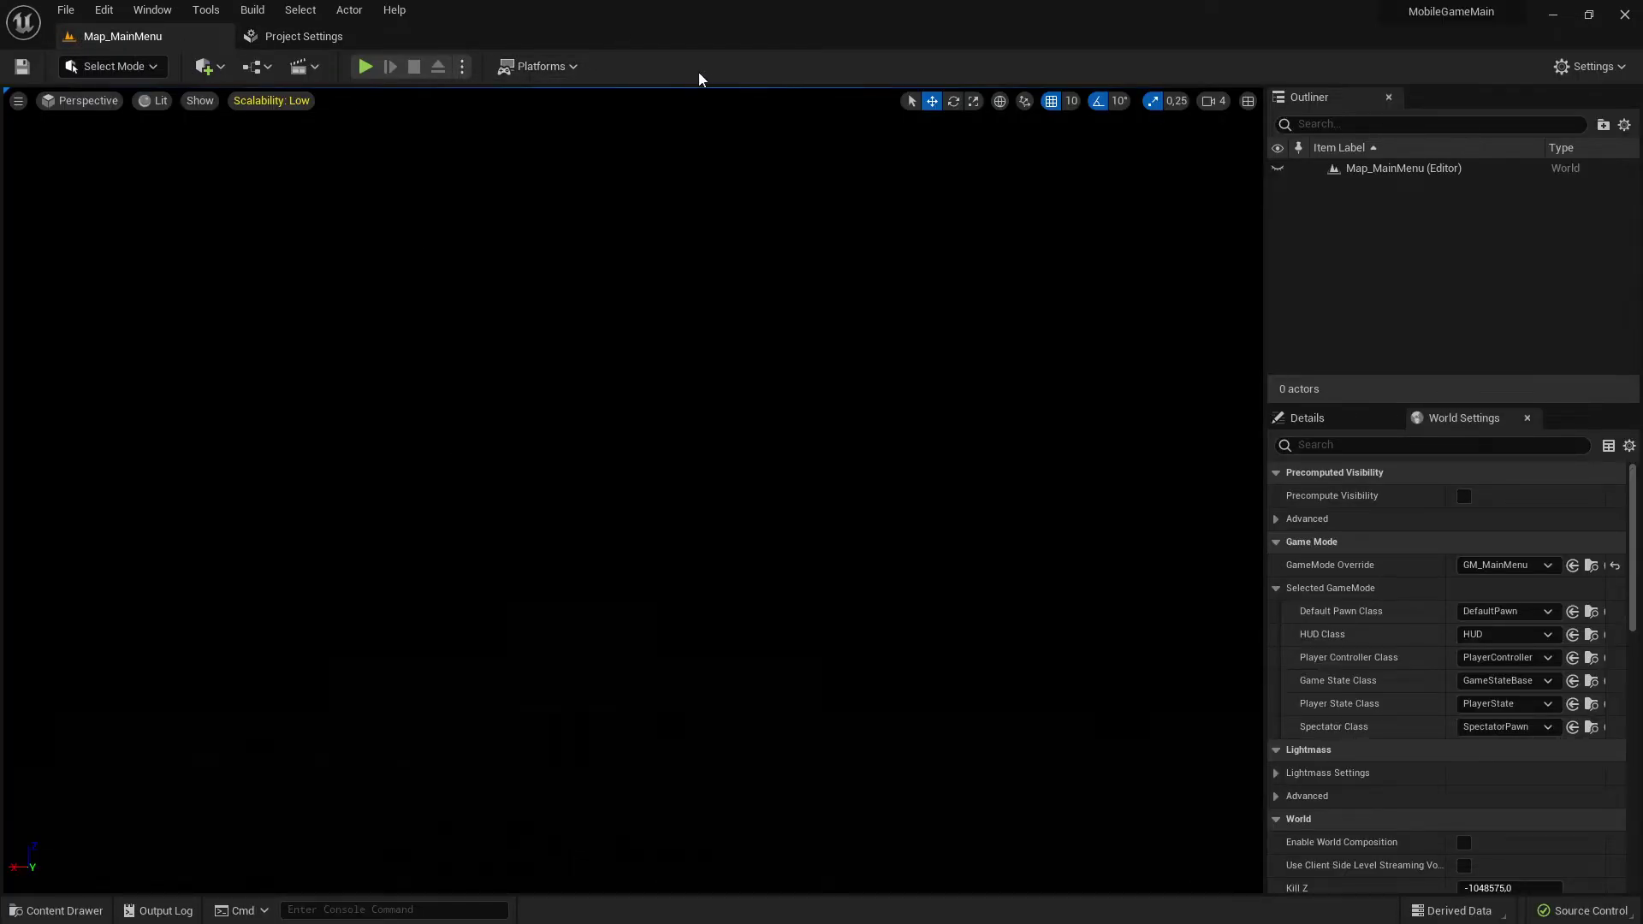
{"action": "left_click", "coordinate": [462, 67]}
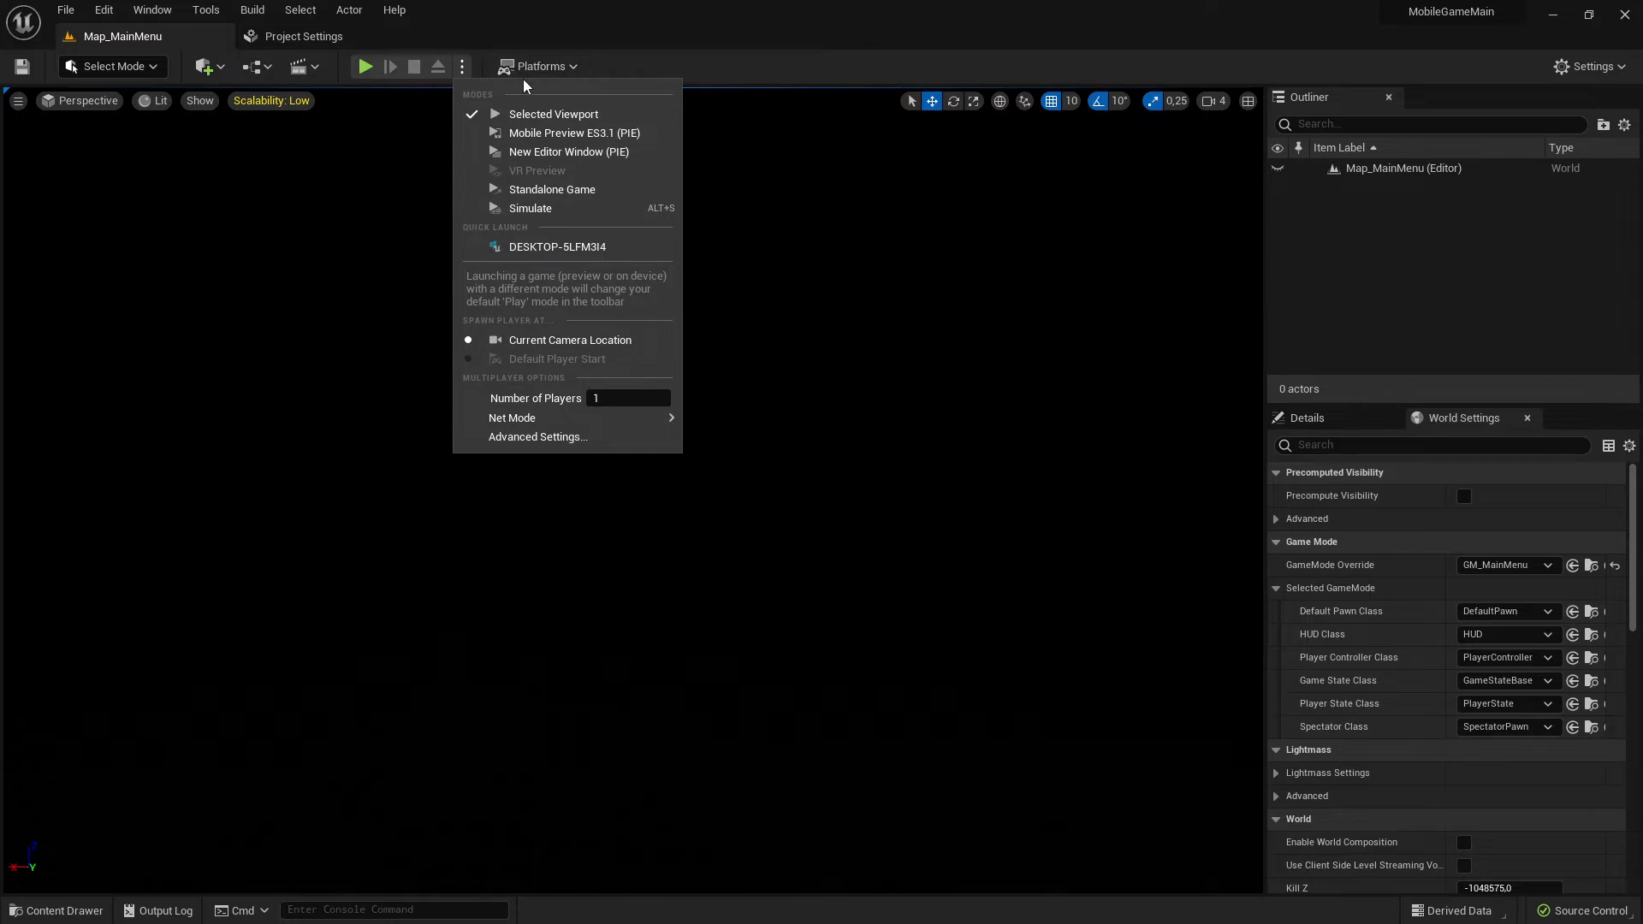
{"action": "left_click", "coordinate": [601, 66]}
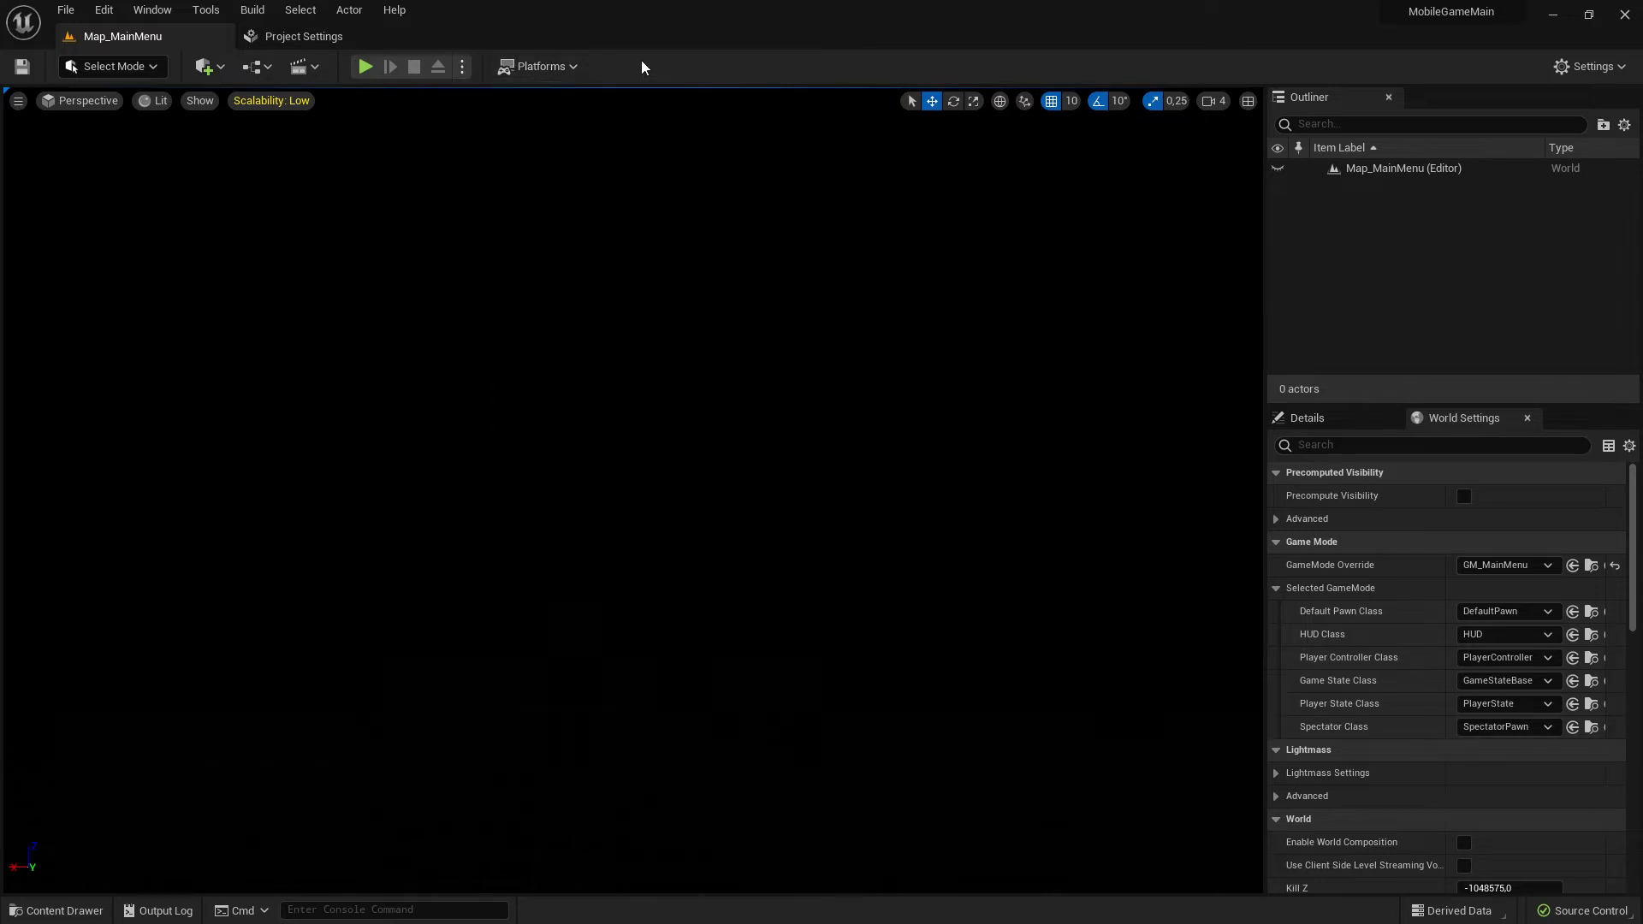
{"action": "left_click", "coordinate": [571, 68]}
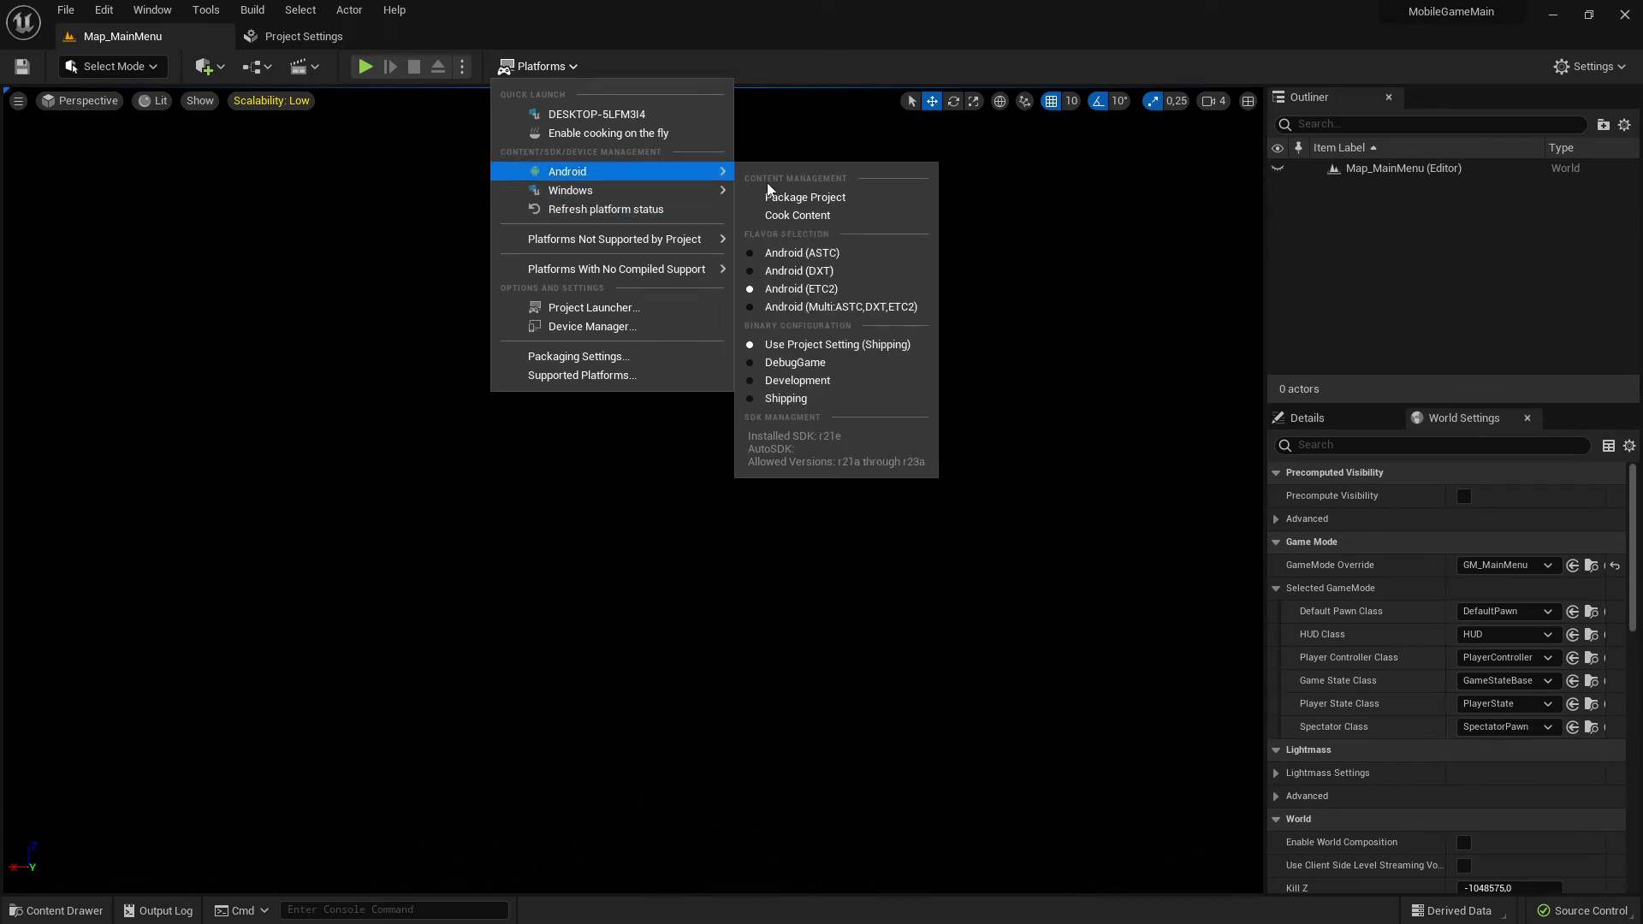
- Set Platforms > Windows Binary Configuration to Shipping, then reopen and dismiss the platform menu
{"action": "mouse_move", "coordinate": [621, 191]}
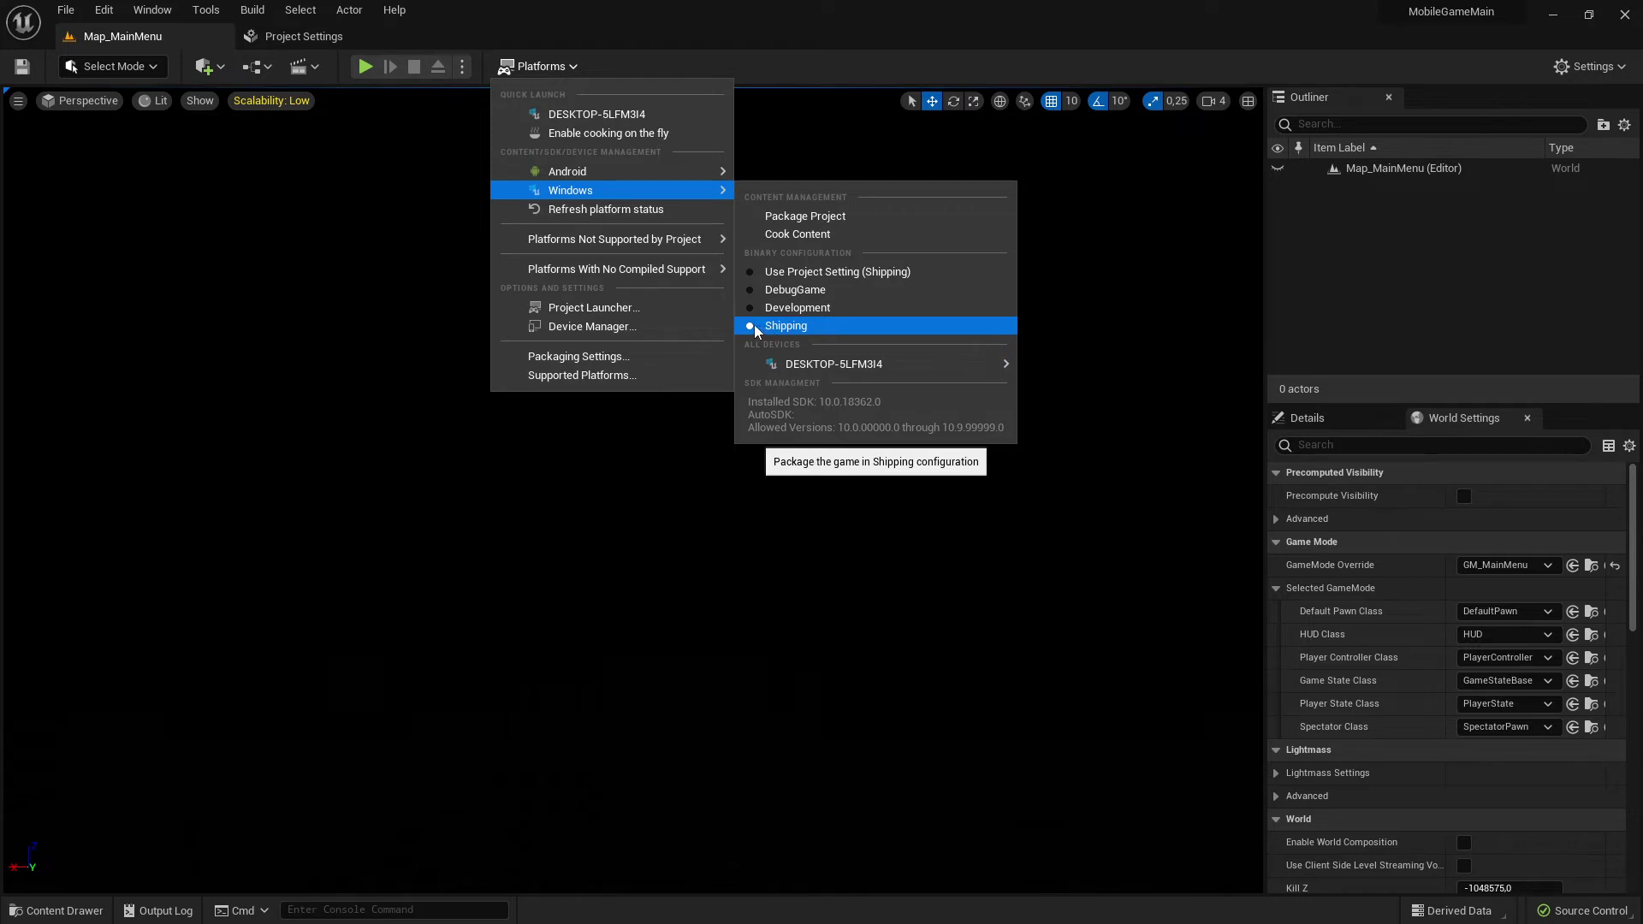
{"action": "left_click", "coordinate": [793, 329]}
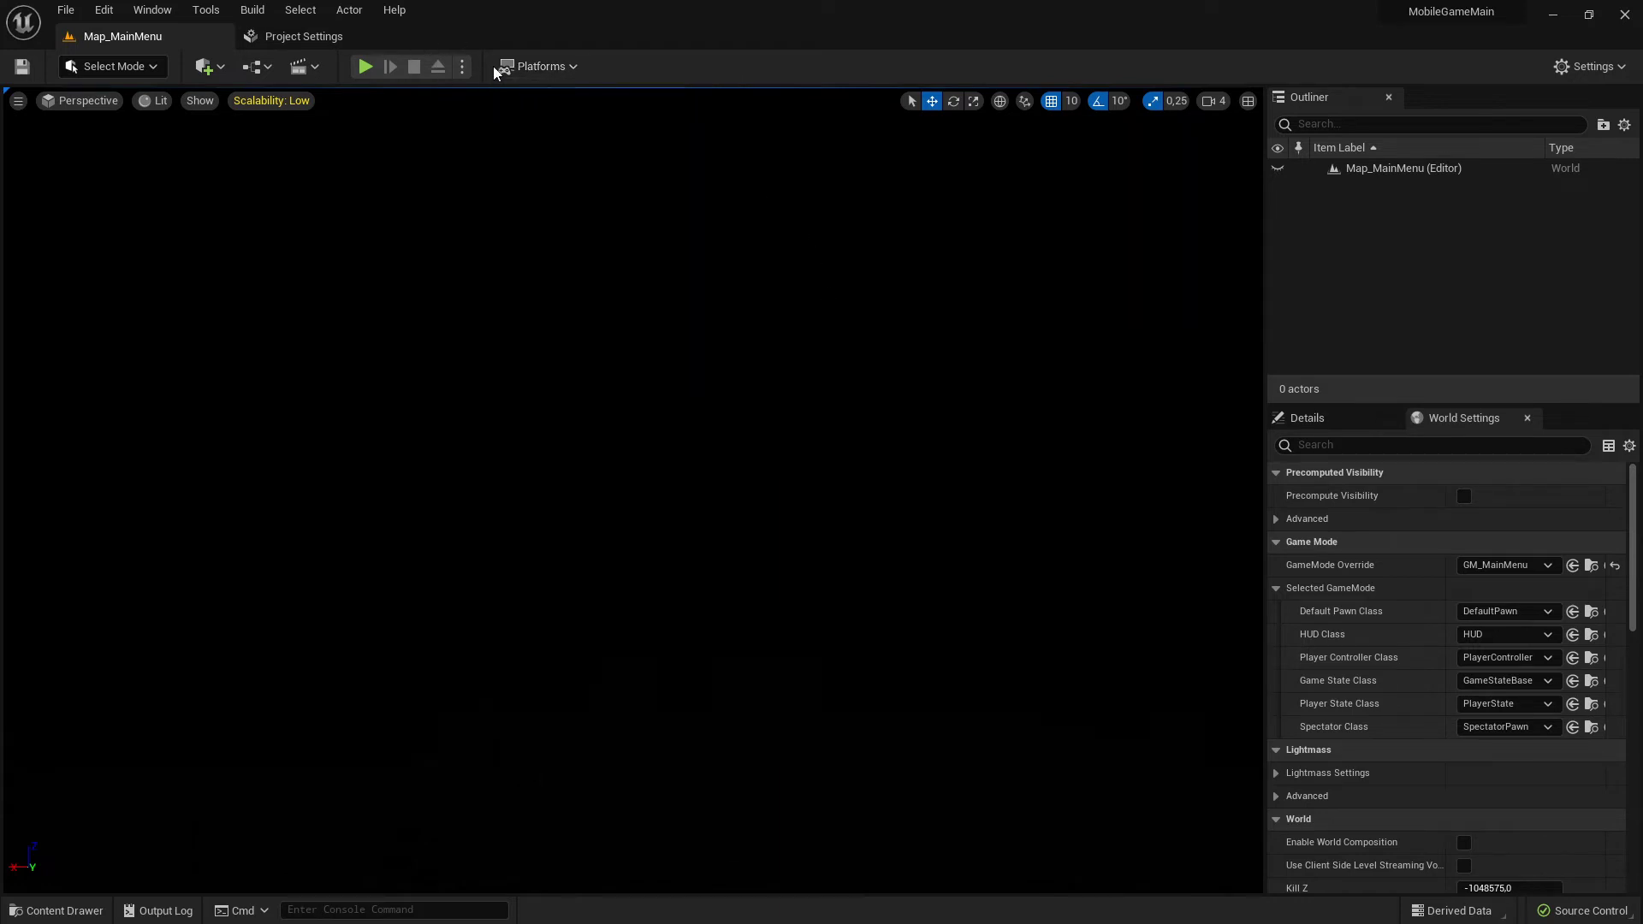
{"action": "left_click", "coordinate": [548, 66]}
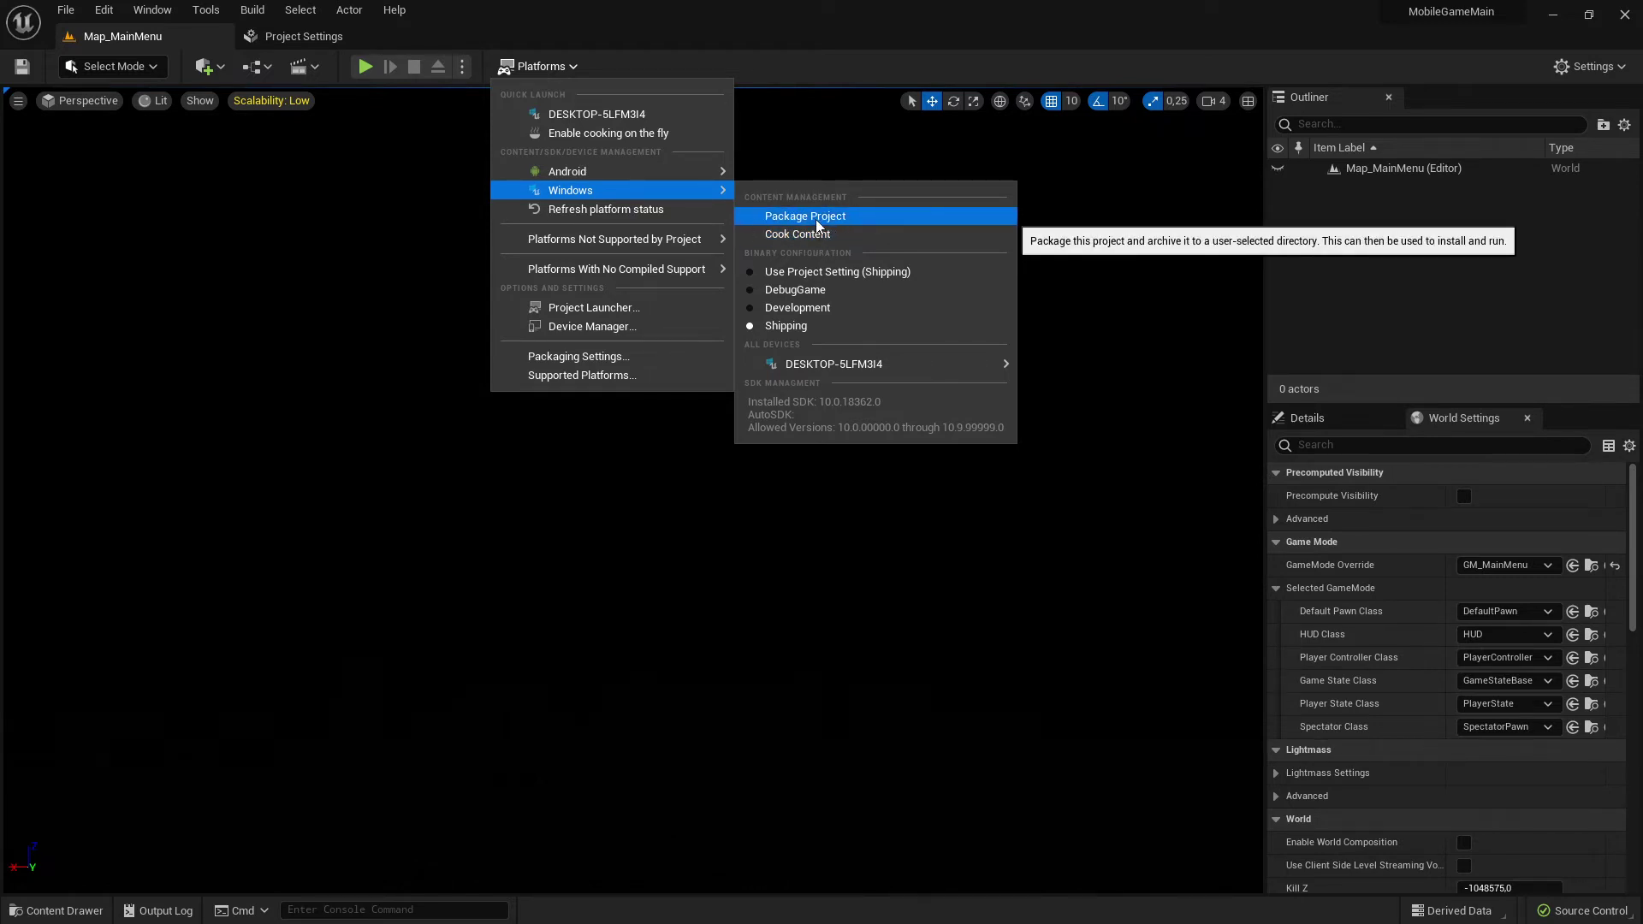
{"action": "left_click", "coordinate": [778, 66]}
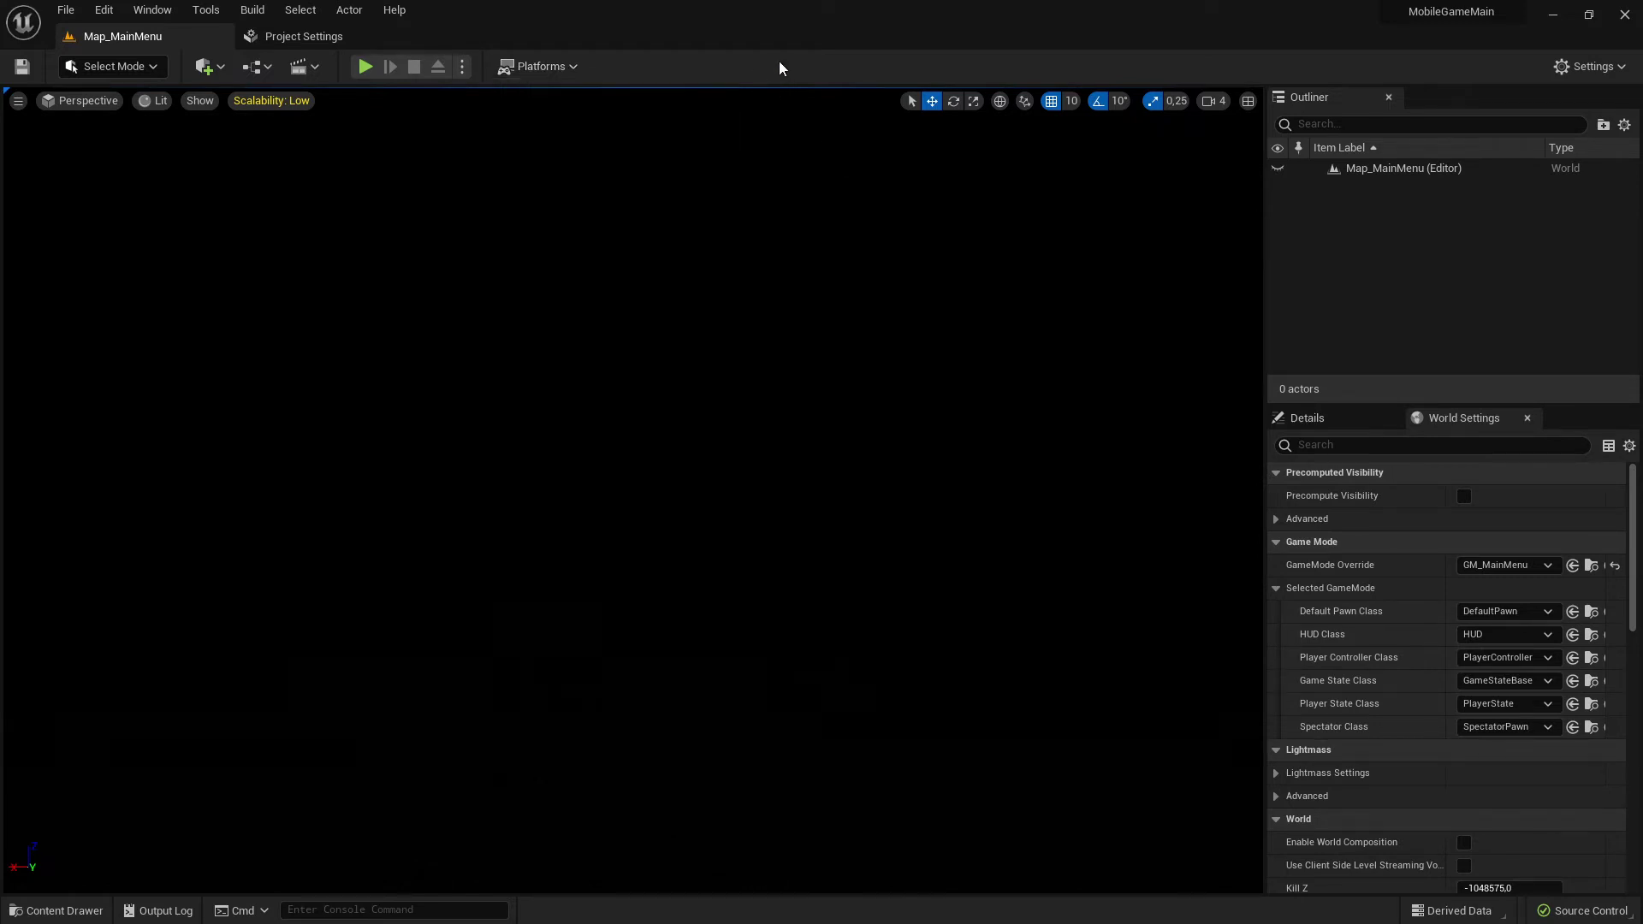
- Look over the Build menu, then return to Project Settings and scroll its sidebar up
{"action": "left_click", "coordinate": [255, 12]}
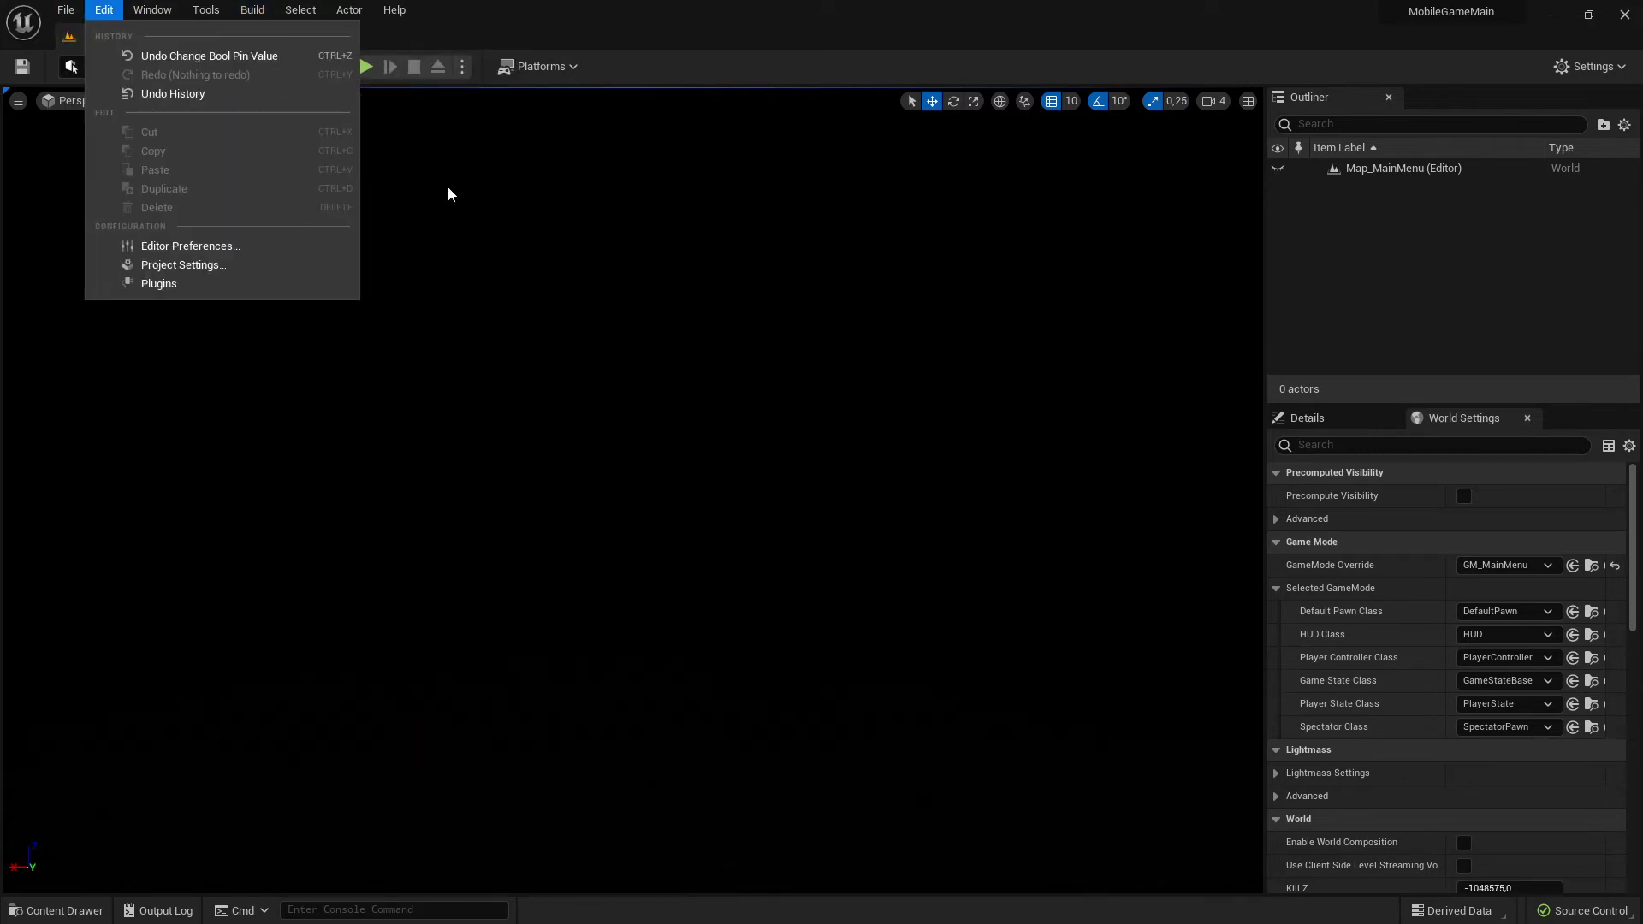
{"action": "left_click", "coordinate": [531, 28]}
{"action": "left_click", "coordinate": [295, 36]}
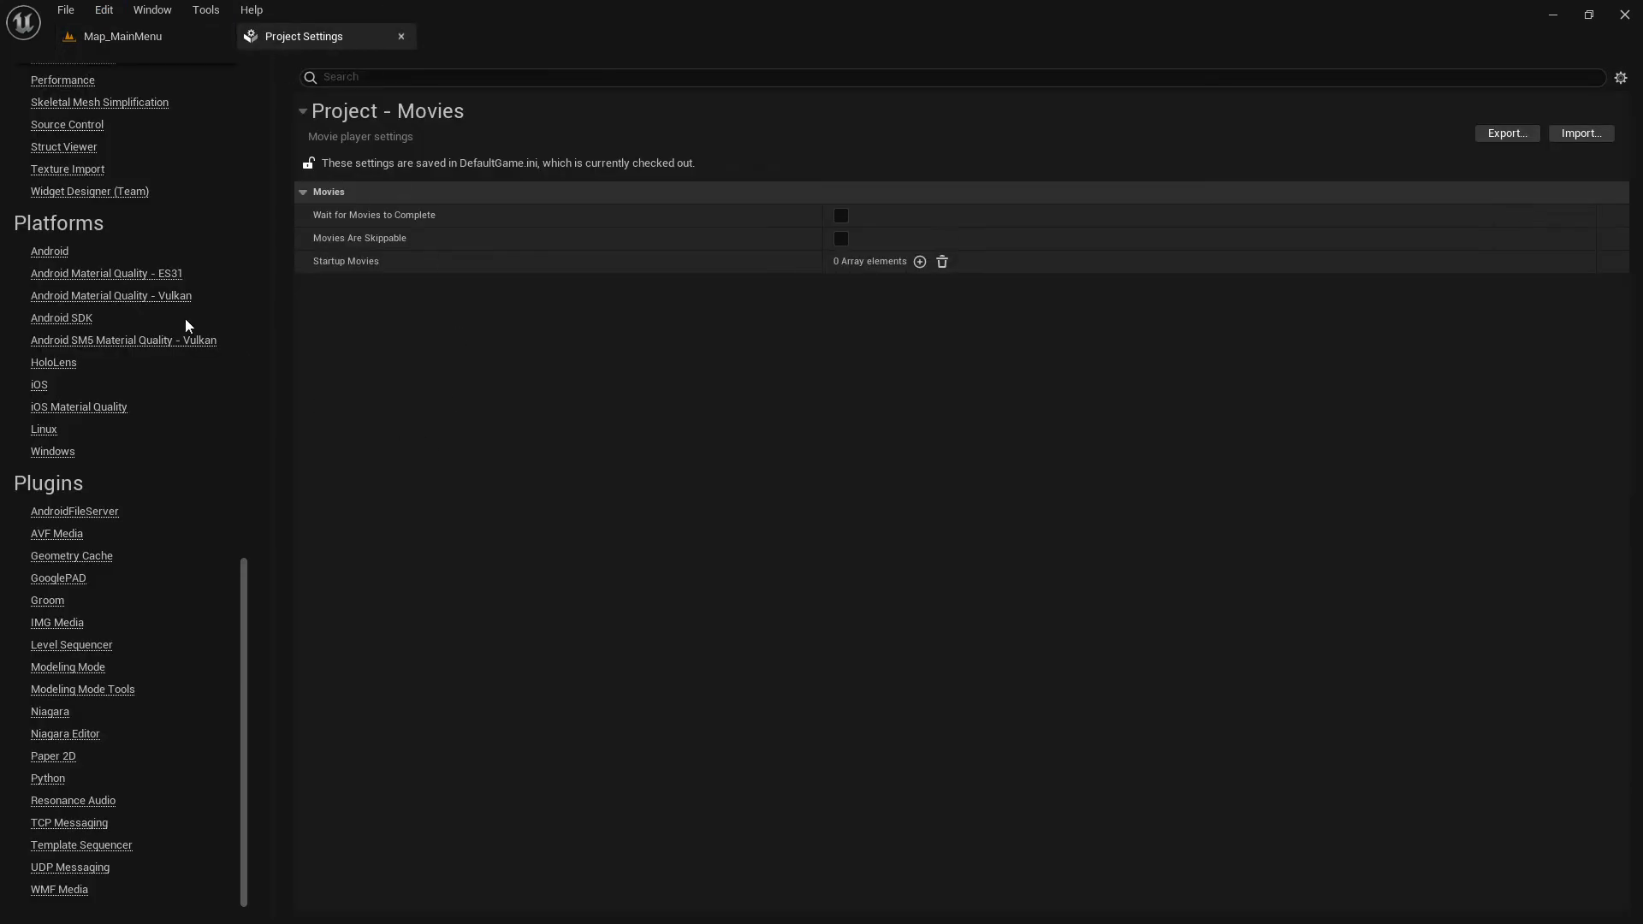
{"action": "scroll", "coordinate": [146, 270], "scroll_direction": "up", "scroll_amount": 4}
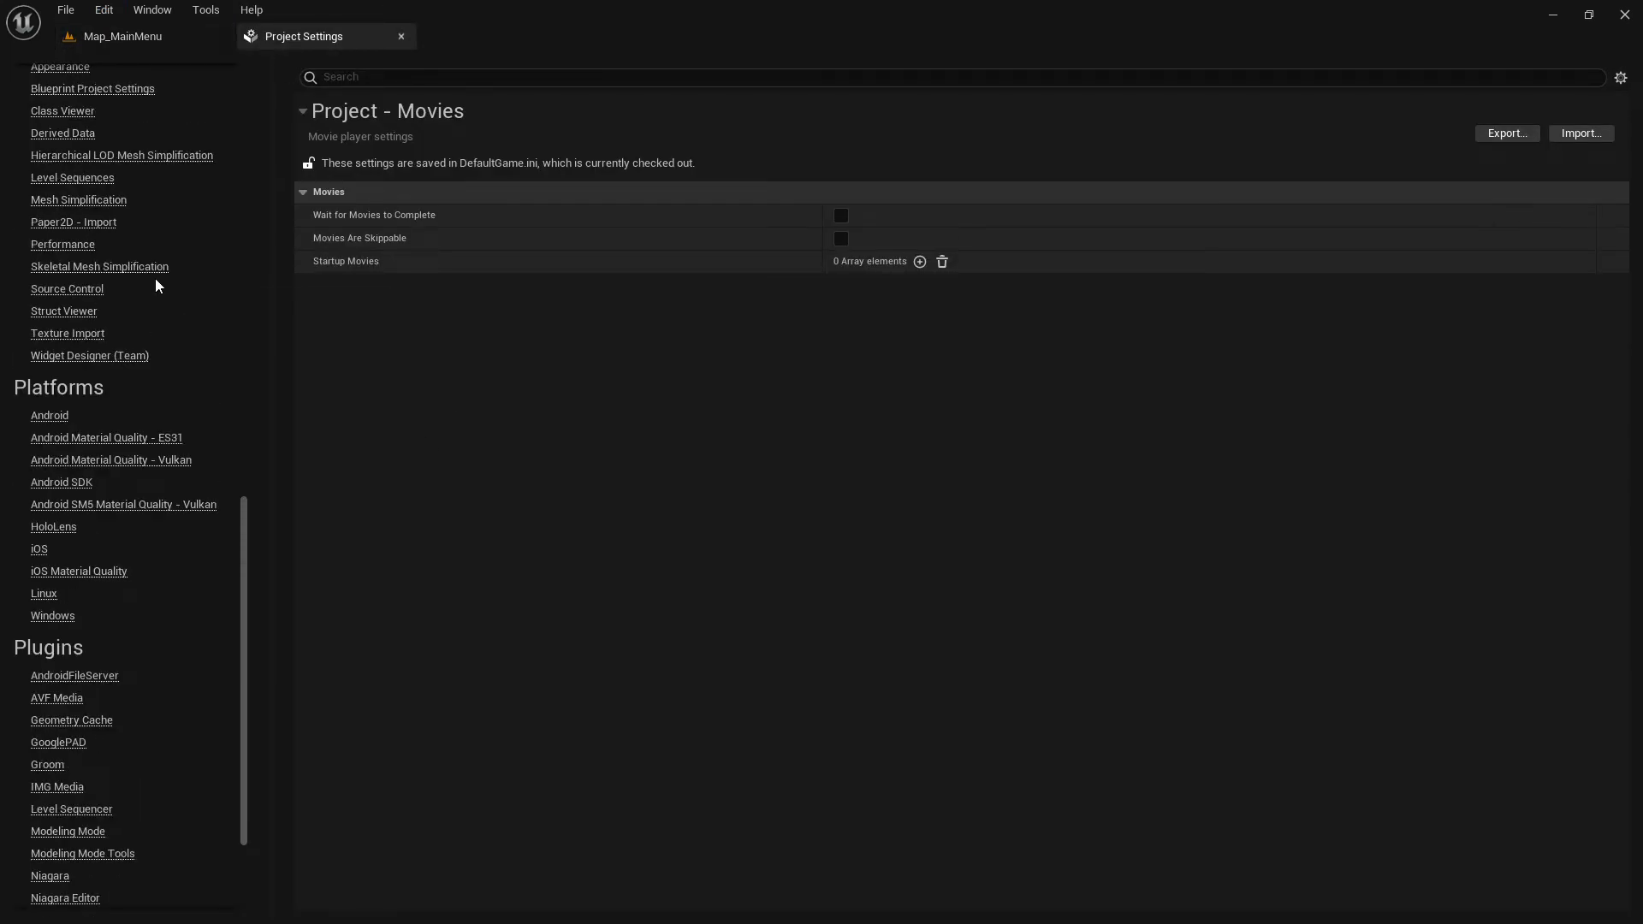
{"action": "scroll", "coordinate": [137, 343], "scroll_direction": "up", "scroll_amount": 20}
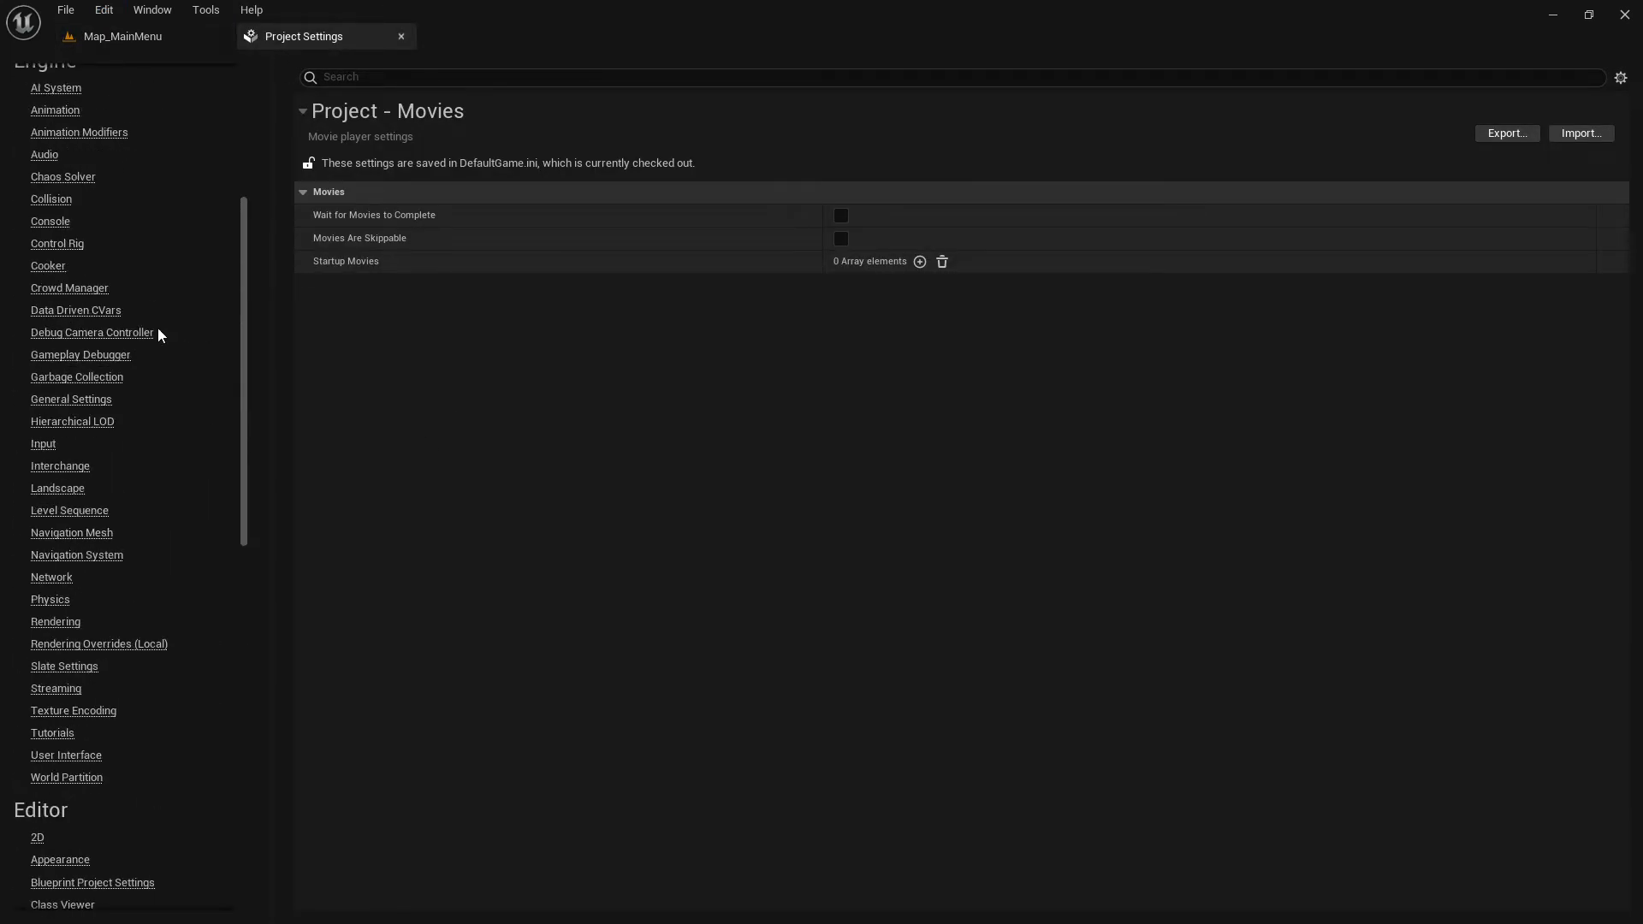
- Confirm Packaging uses Shipping, Full Rebuild and For Distribution, then go back to Map_MainMenu
{"action": "left_click", "coordinate": [90, 247]}
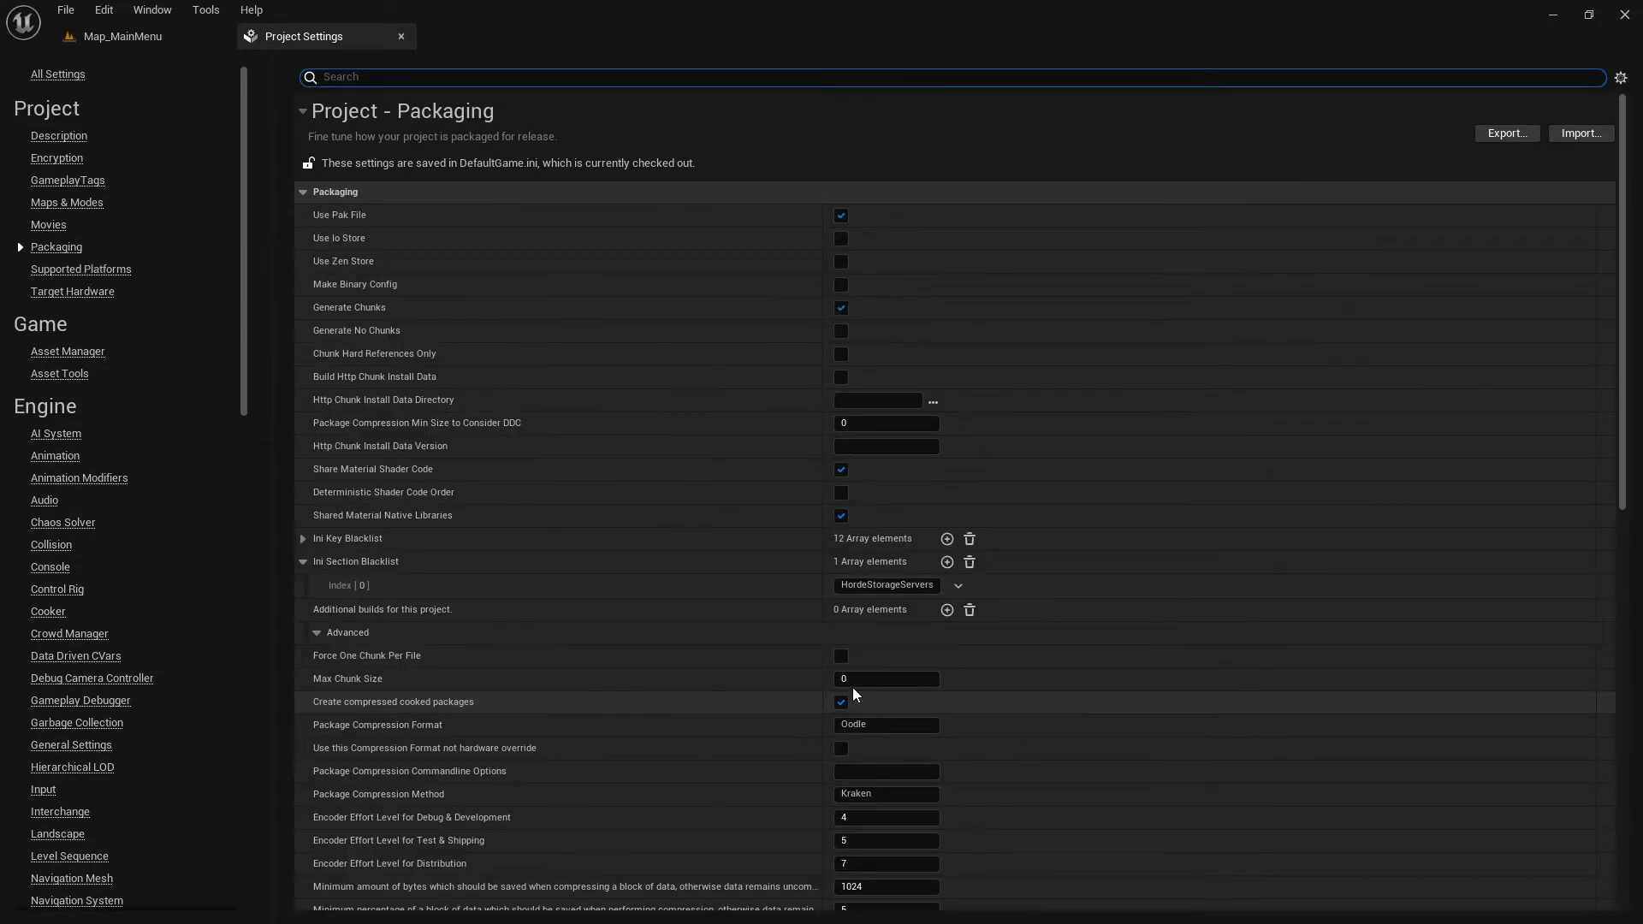
{"action": "scroll", "coordinate": [852, 687], "scroll_direction": "down", "scroll_amount": 5}
{"action": "scroll", "coordinate": [813, 703], "scroll_direction": "down", "scroll_amount": 6}
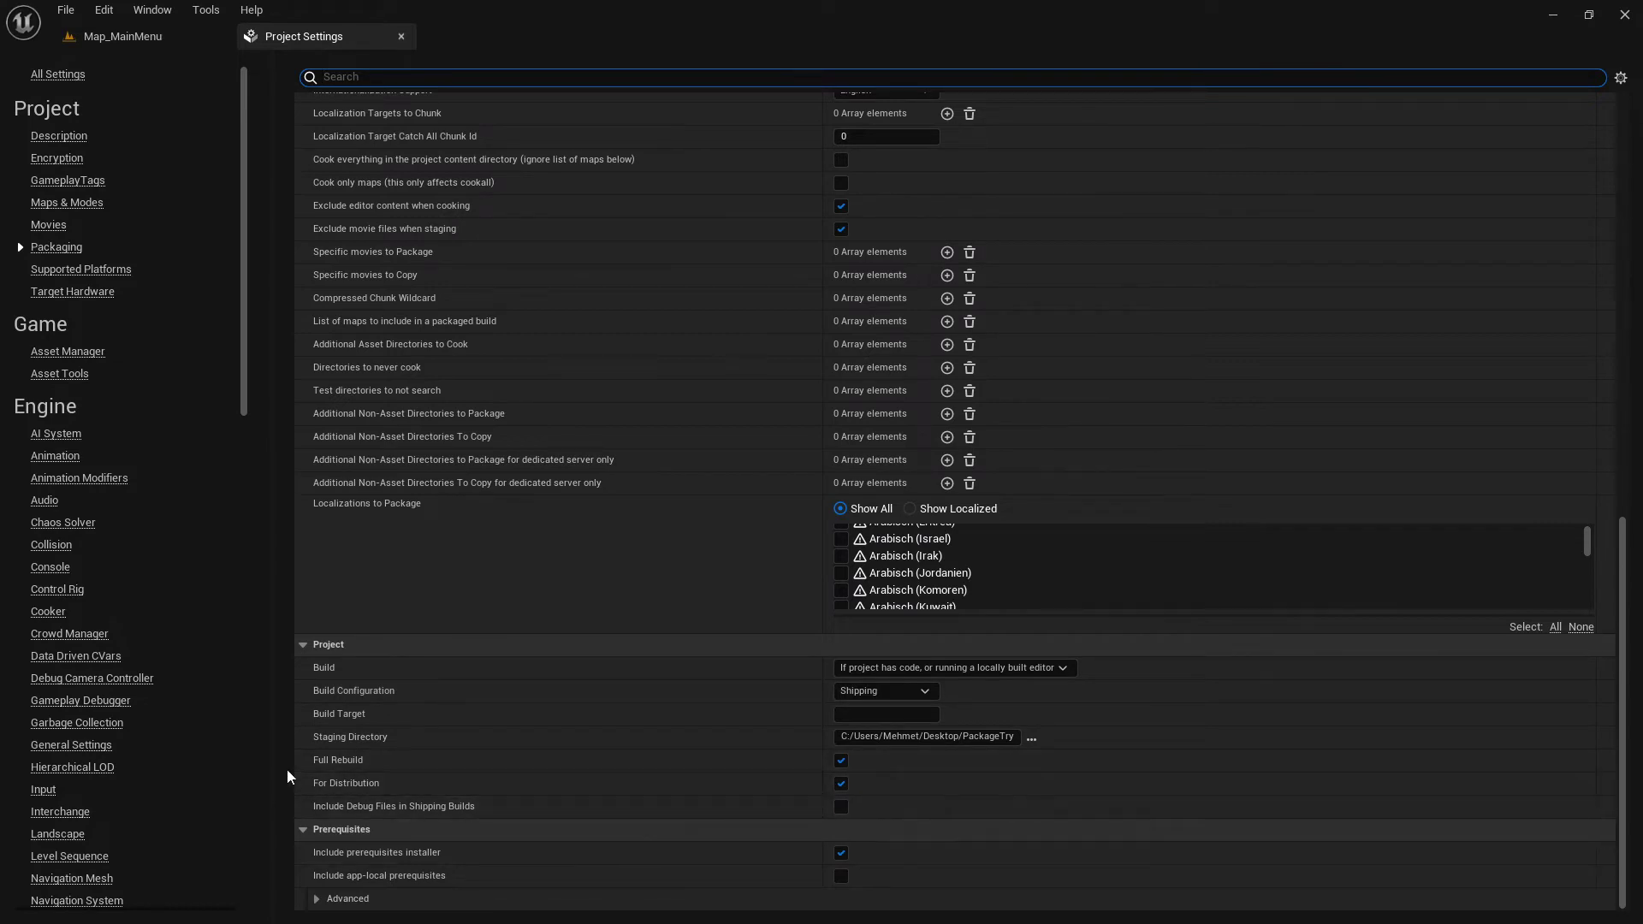
{"action": "mouse_move", "coordinate": [341, 773]}
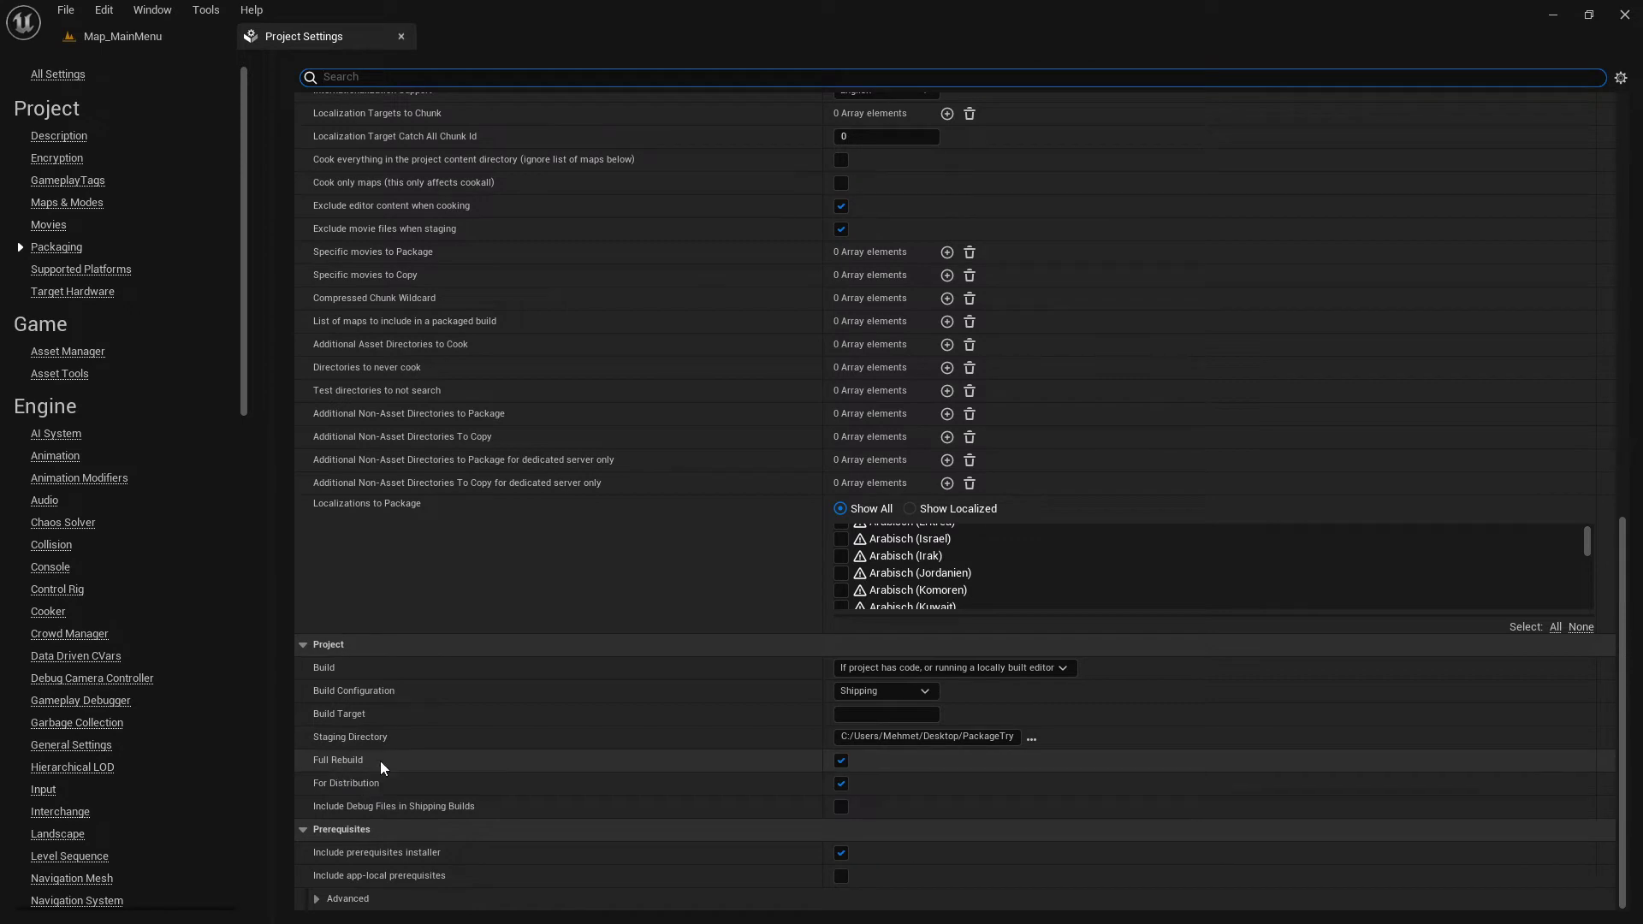
{"action": "left_click", "coordinate": [123, 36]}
- Run Build All Levels, then minimize the editor to reveal the desktop's Windows folder
{"action": "left_click", "coordinate": [244, 12]}
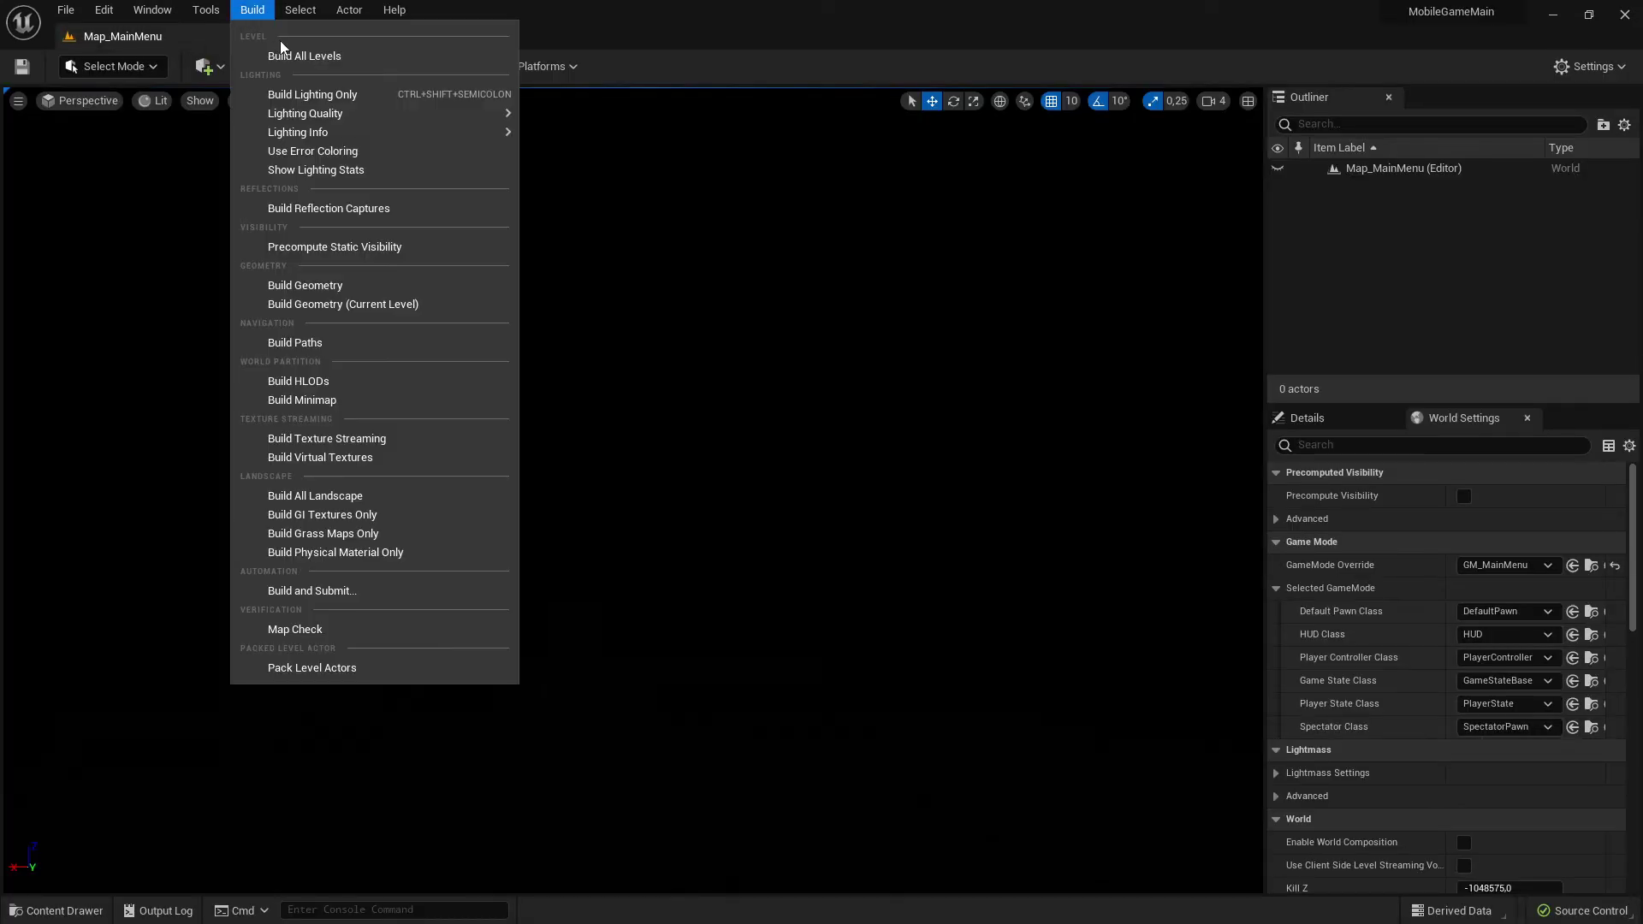
{"action": "left_click", "coordinate": [283, 57]}
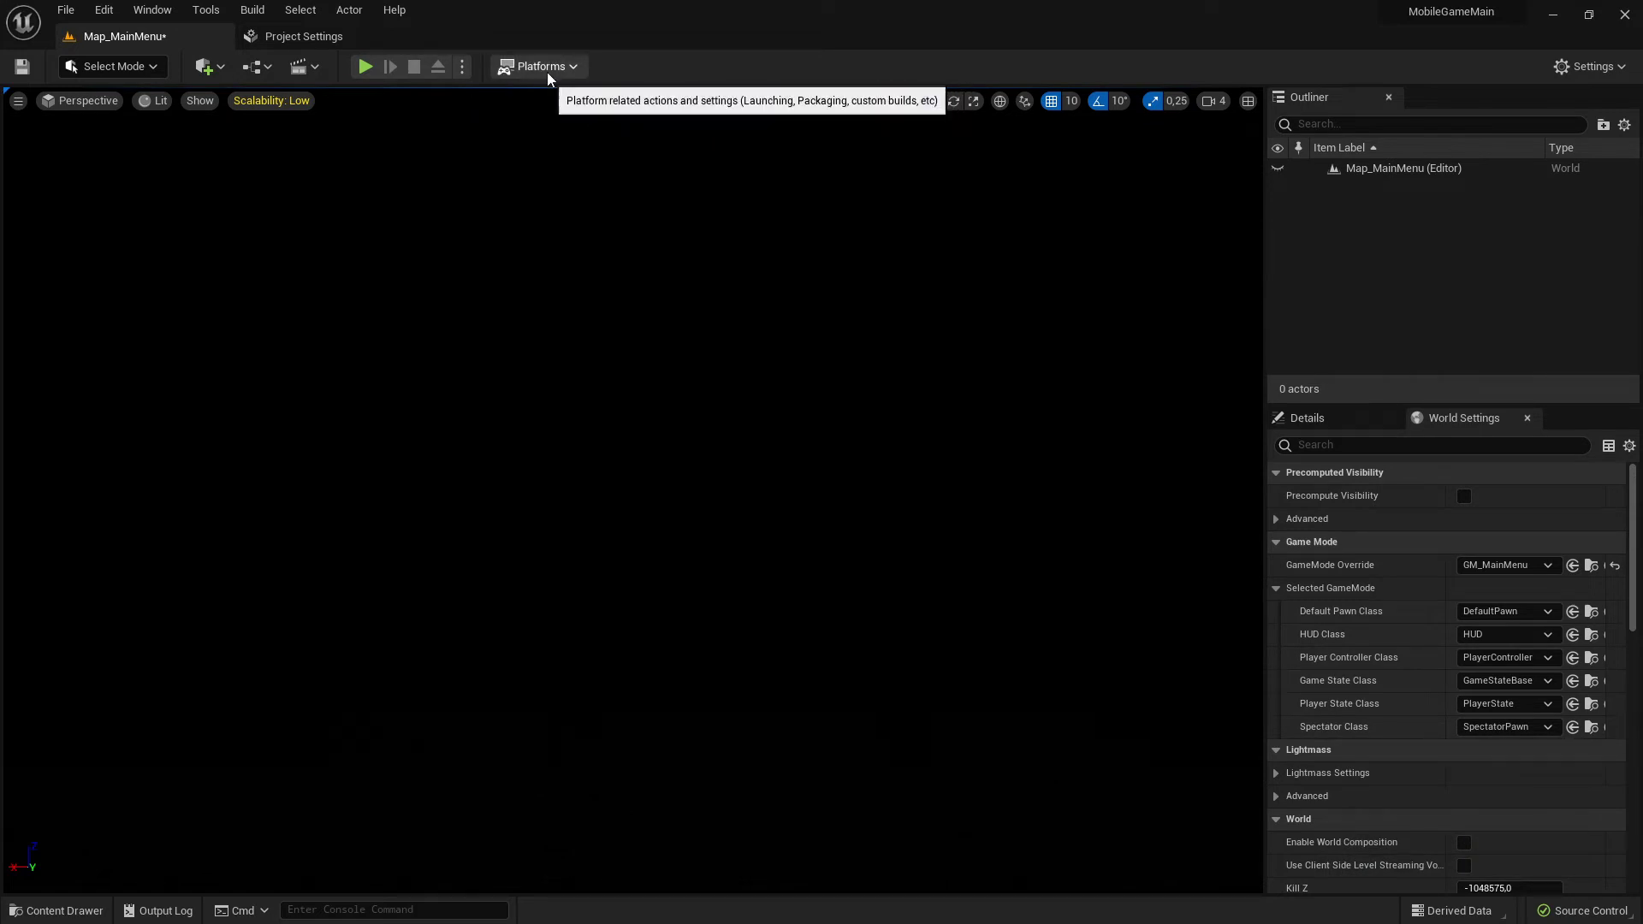
{"action": "left_click", "coordinate": [1553, 15]}
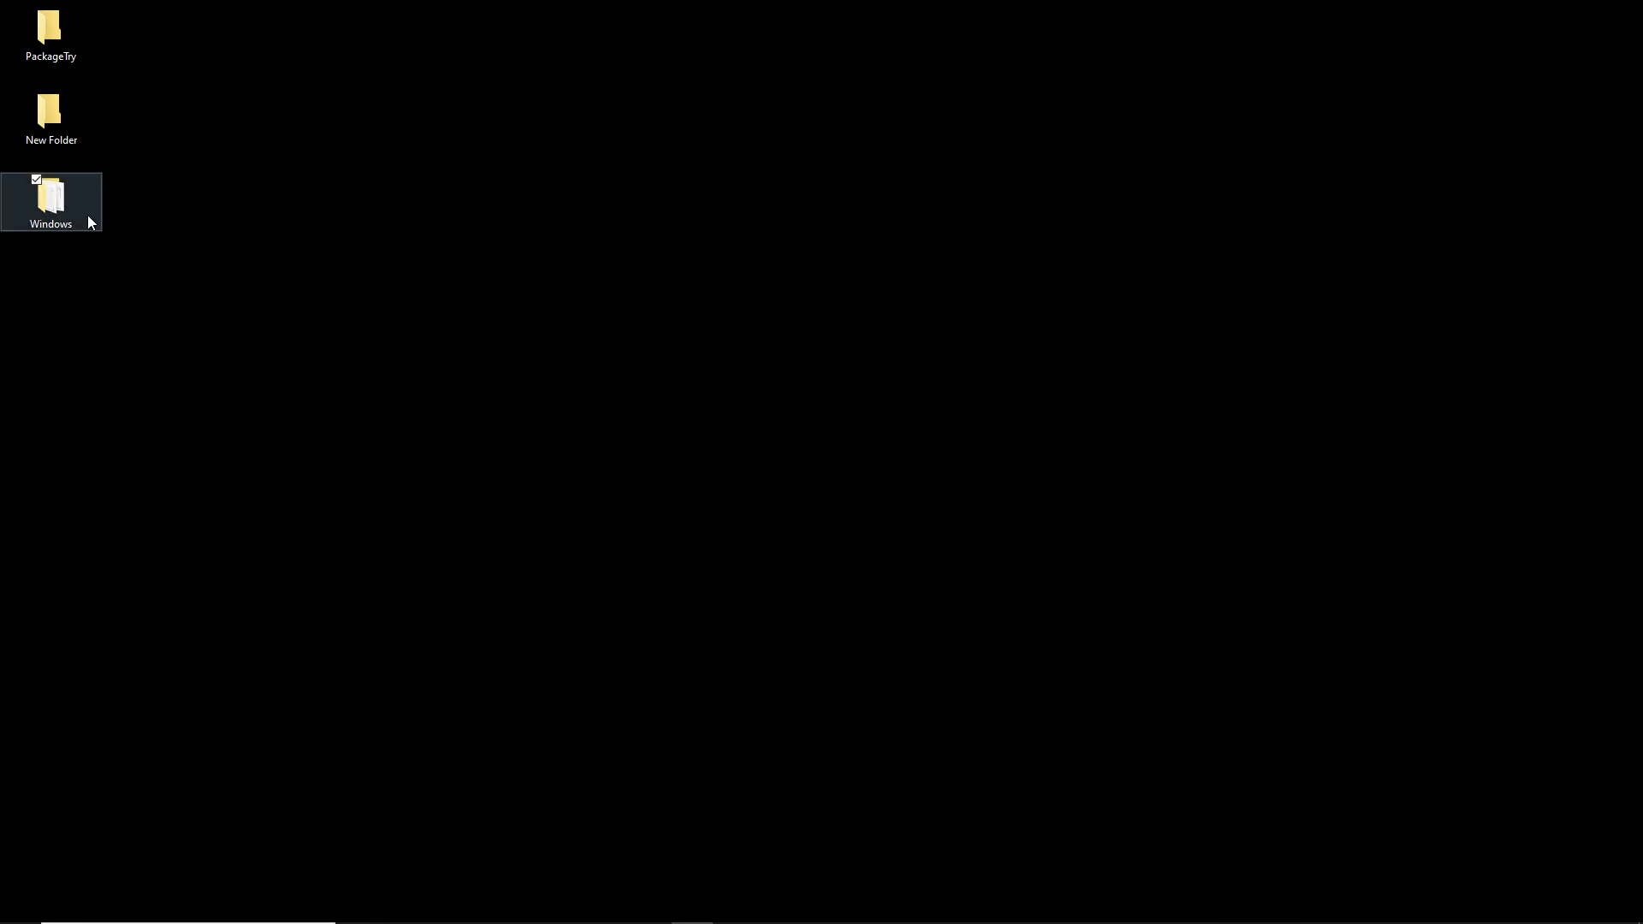
{"action": "double_click", "coordinate": [65, 205]}
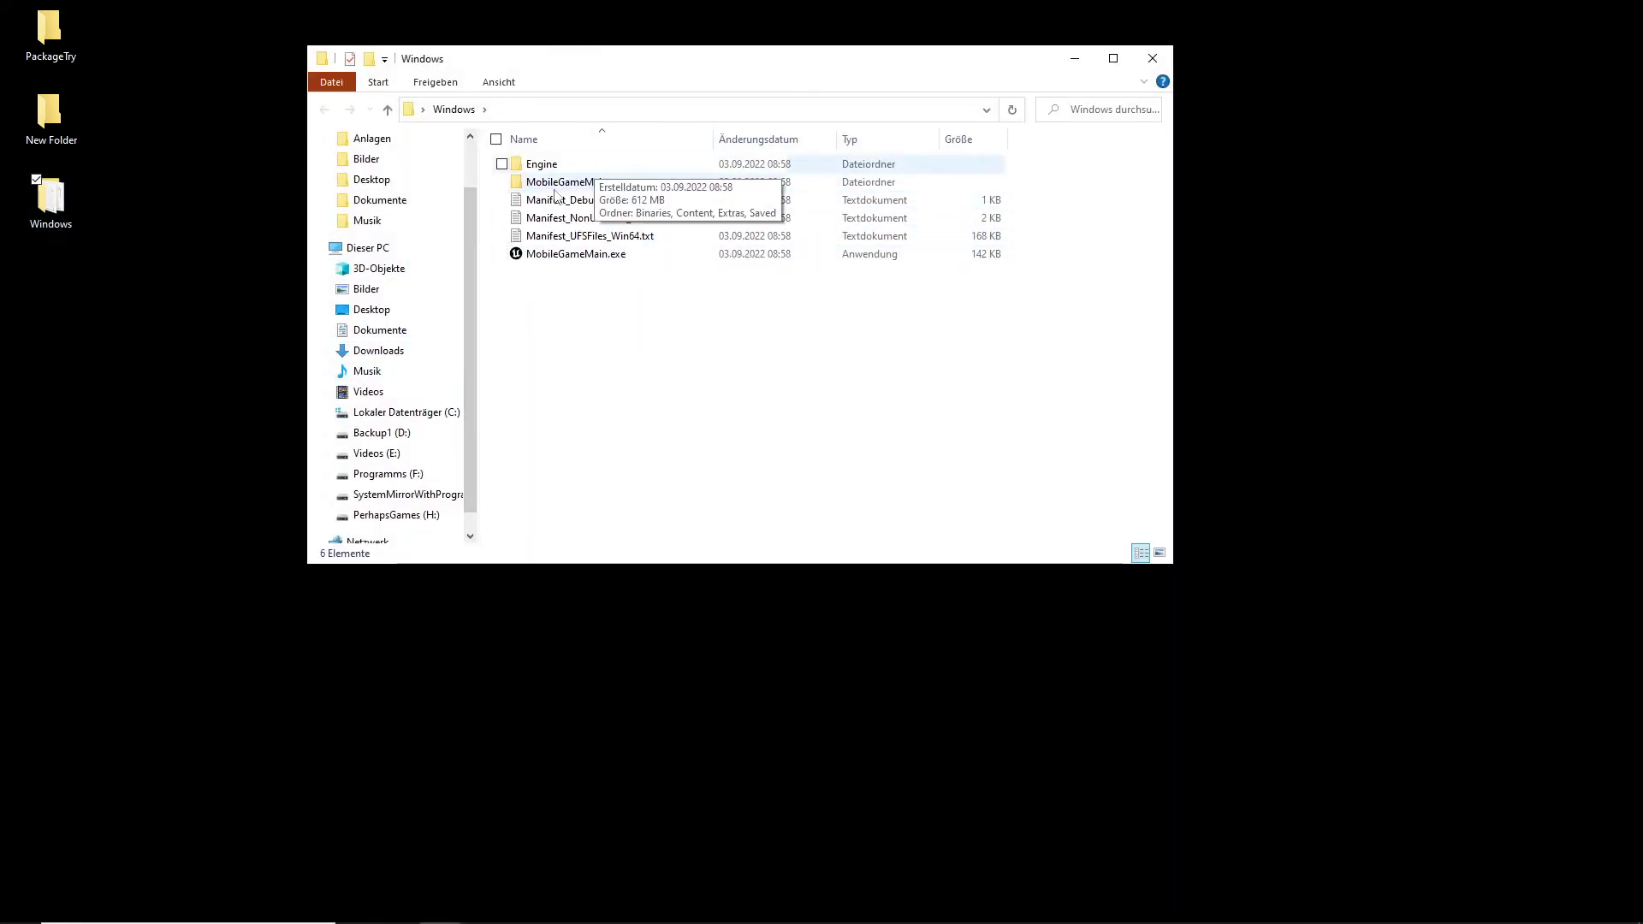
{"action": "left_click", "coordinate": [1153, 58]}
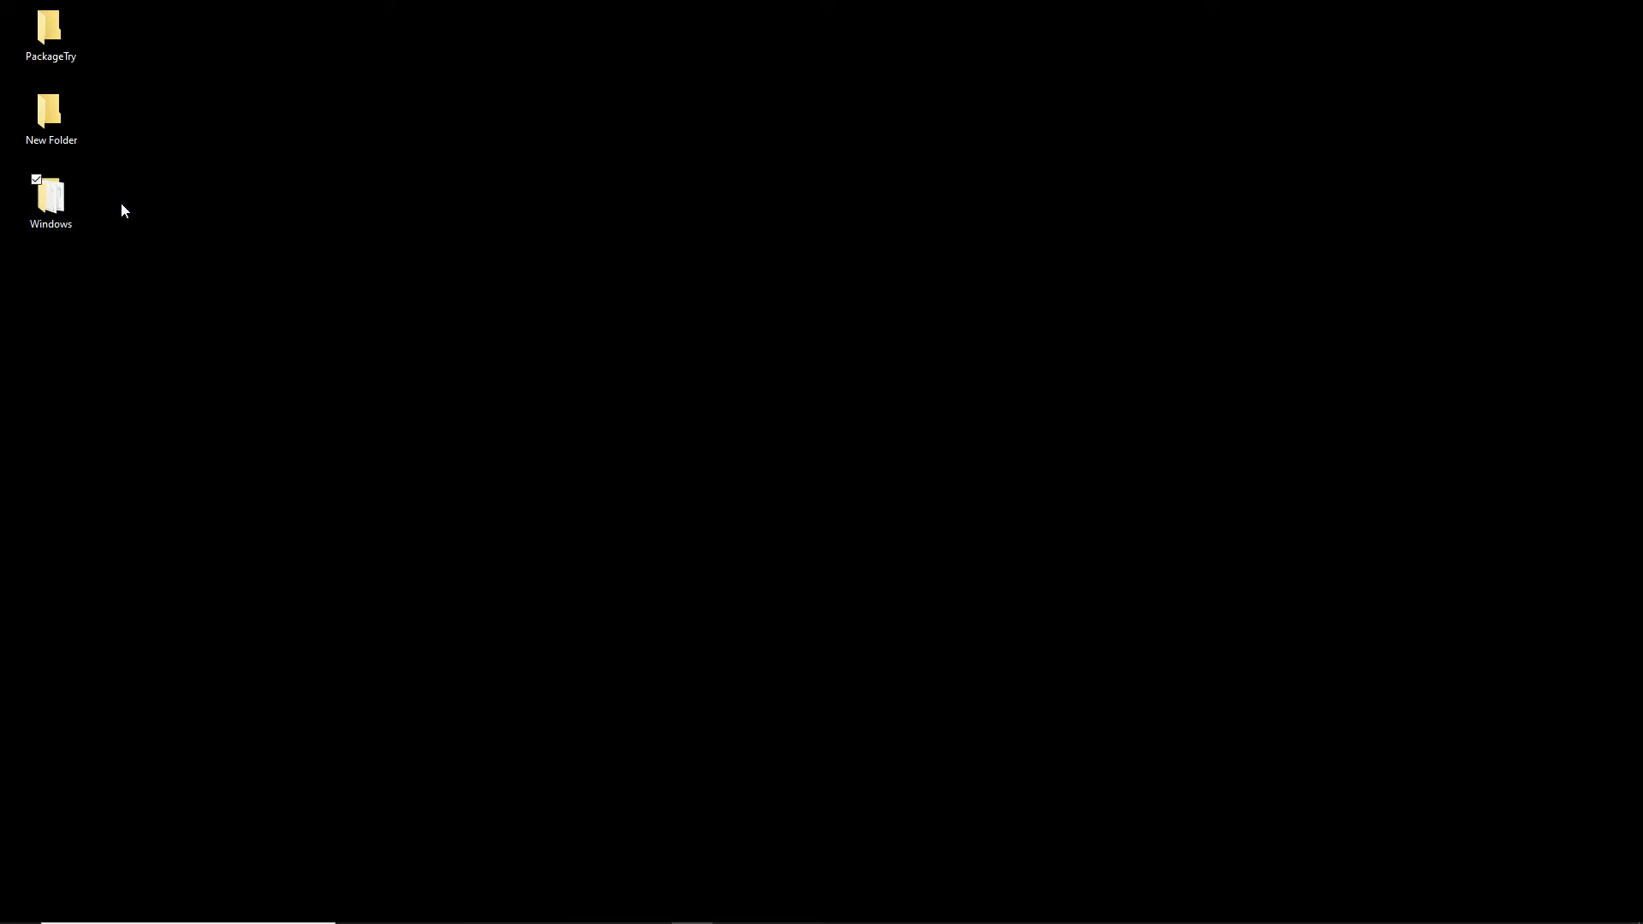
{"action": "double_click", "coordinate": [66, 192]}
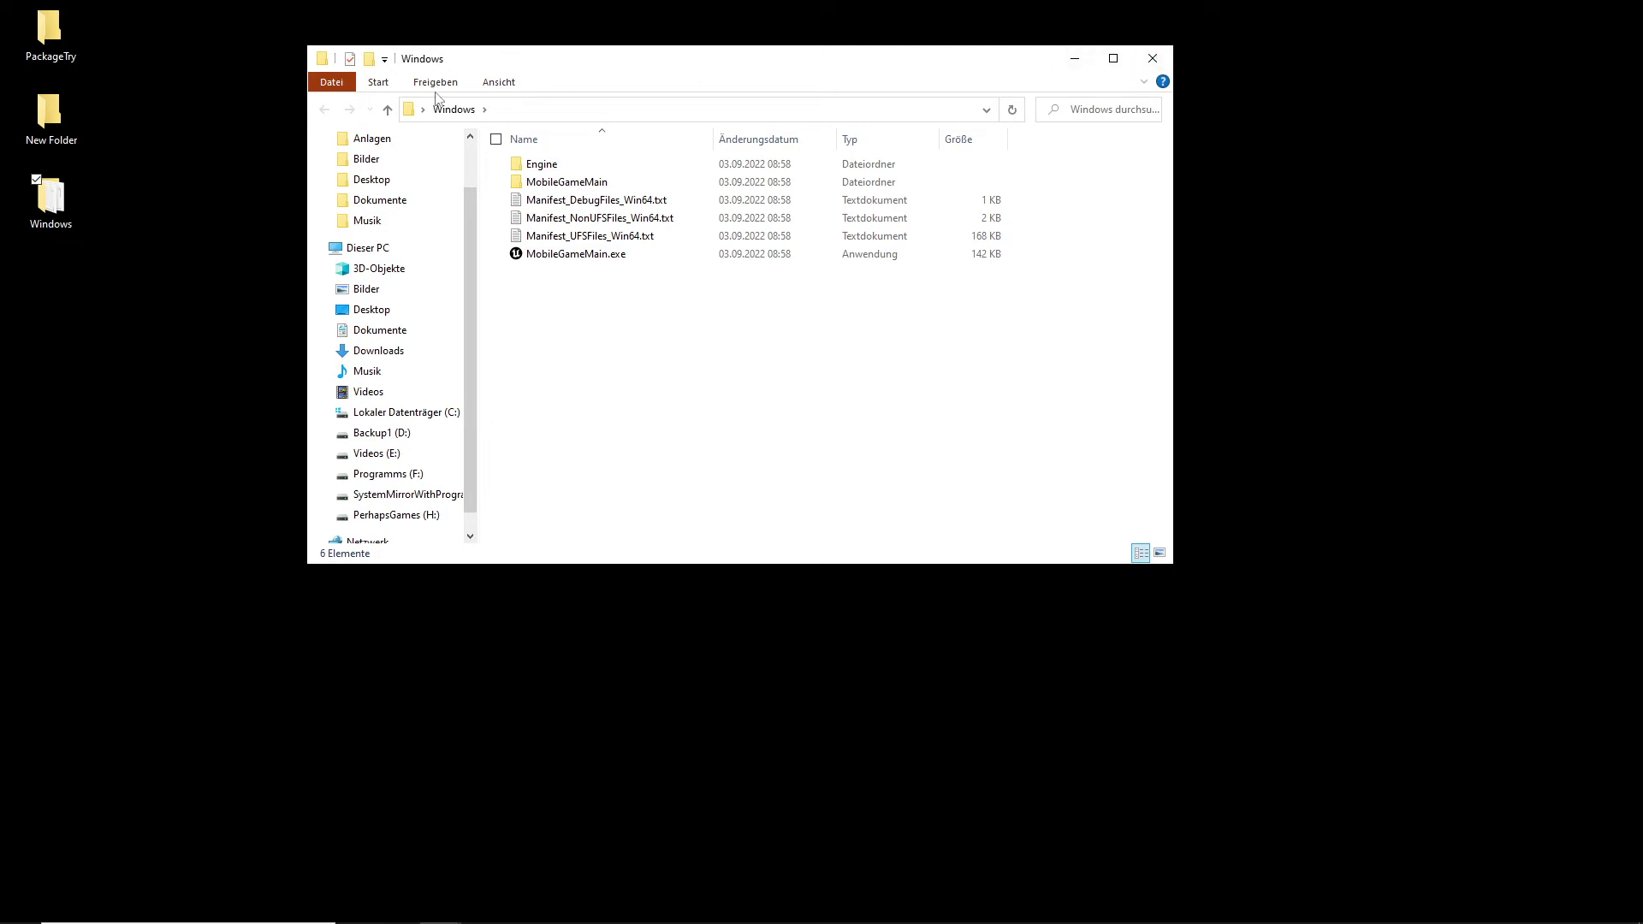
{"action": "left_click", "coordinate": [395, 110]}
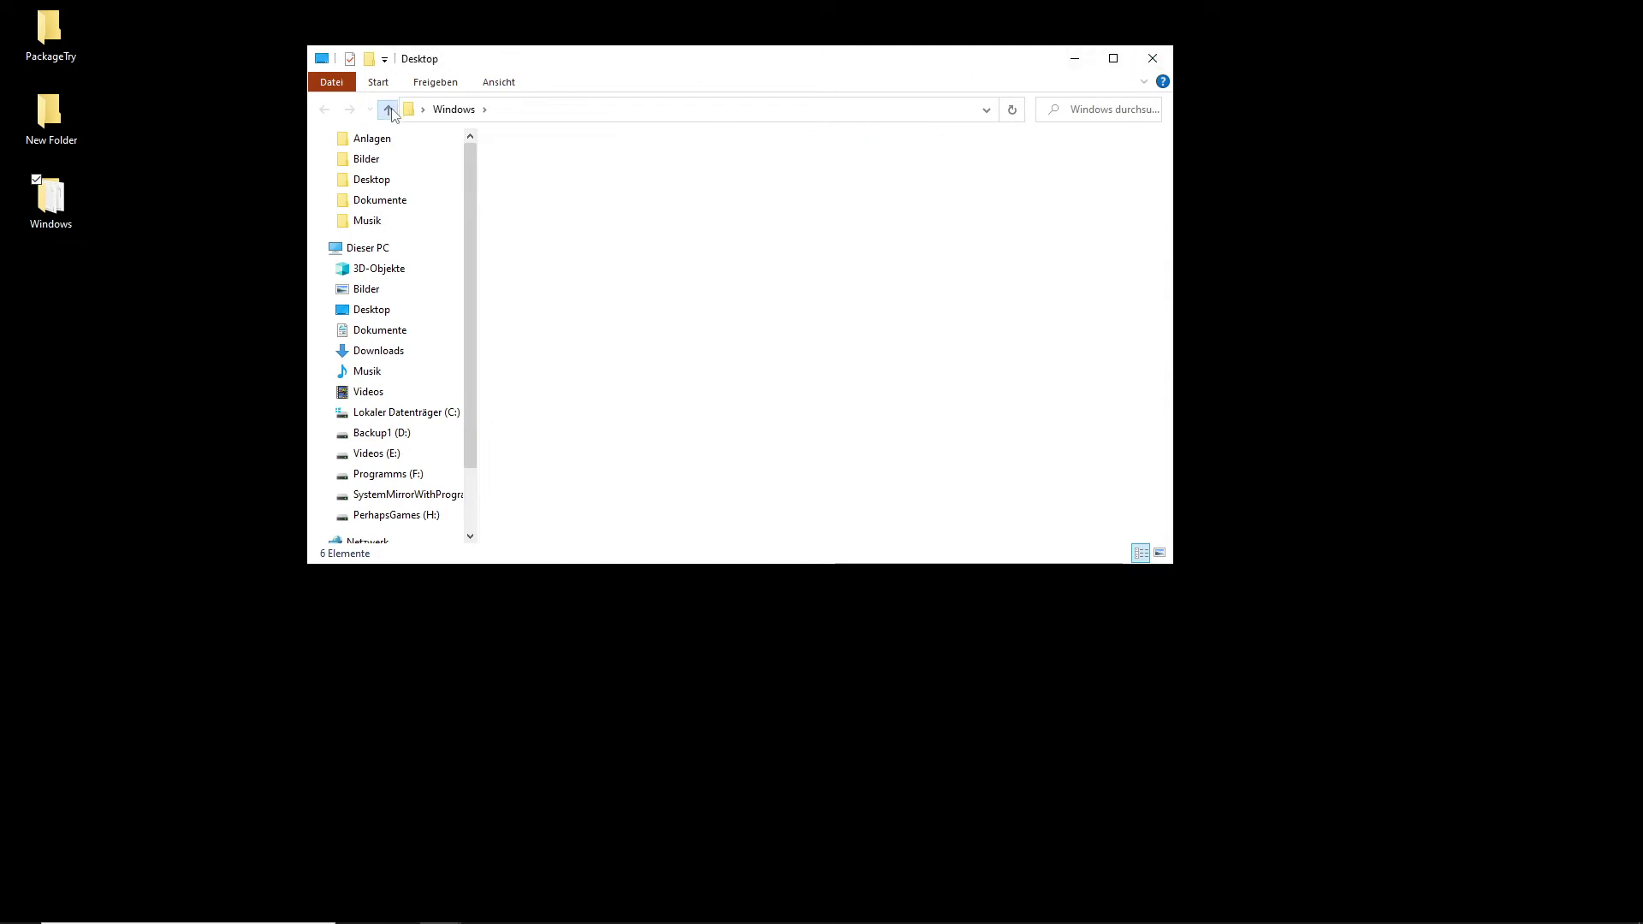
{"action": "left_click", "coordinate": [1153, 58]}
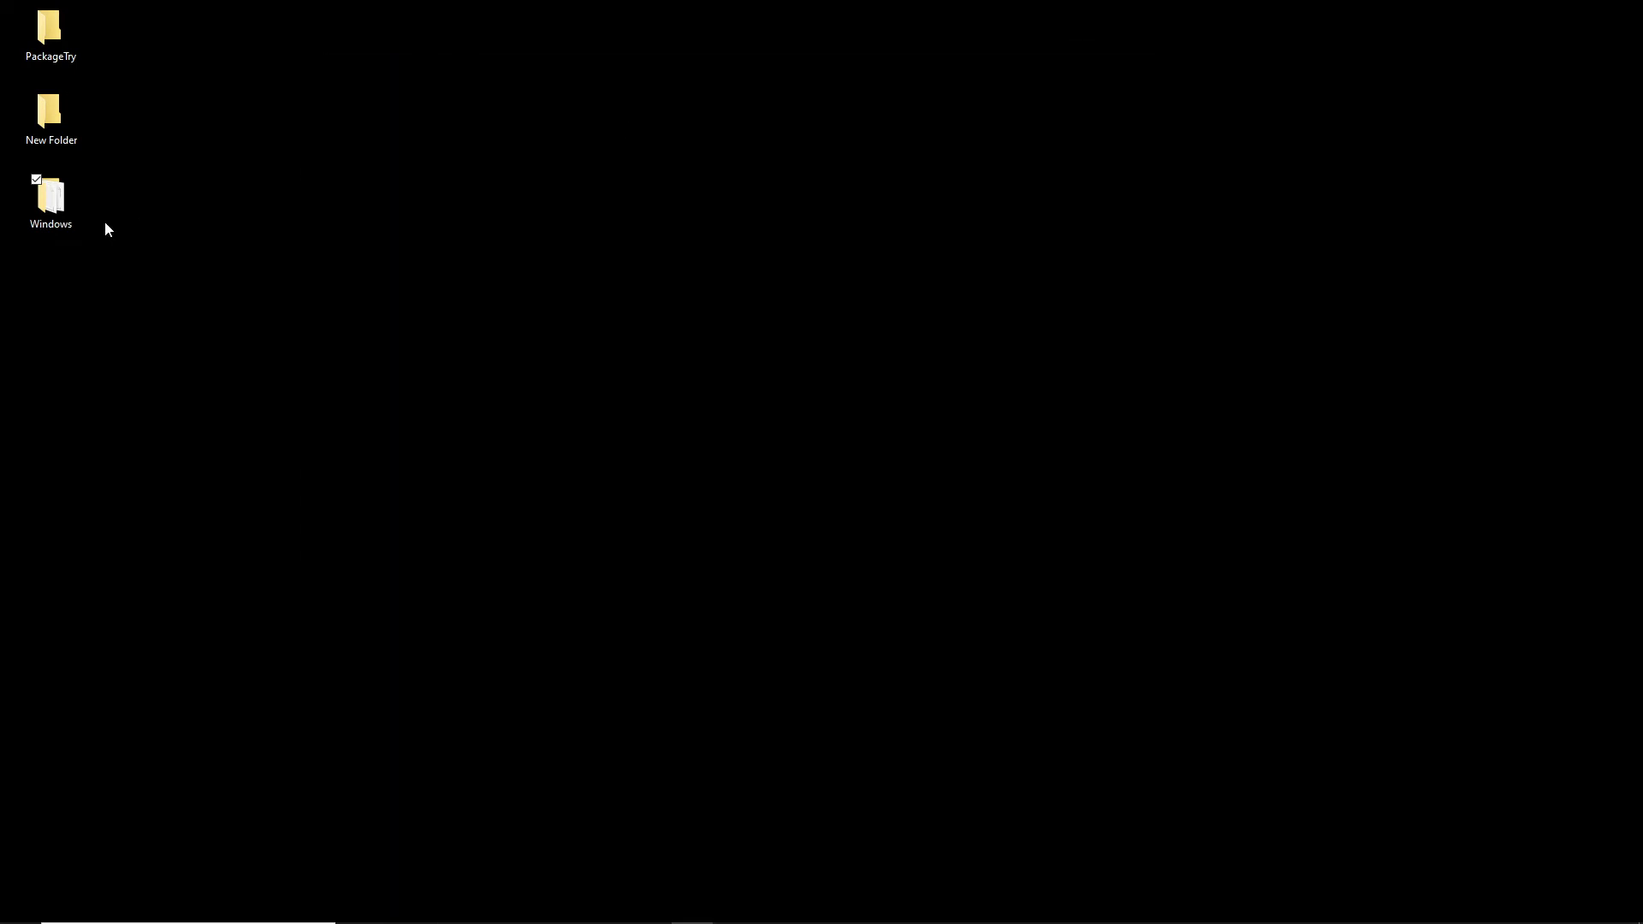
{"action": "right_click", "coordinate": [48, 205]}
{"action": "left_click", "coordinate": [96, 603]}
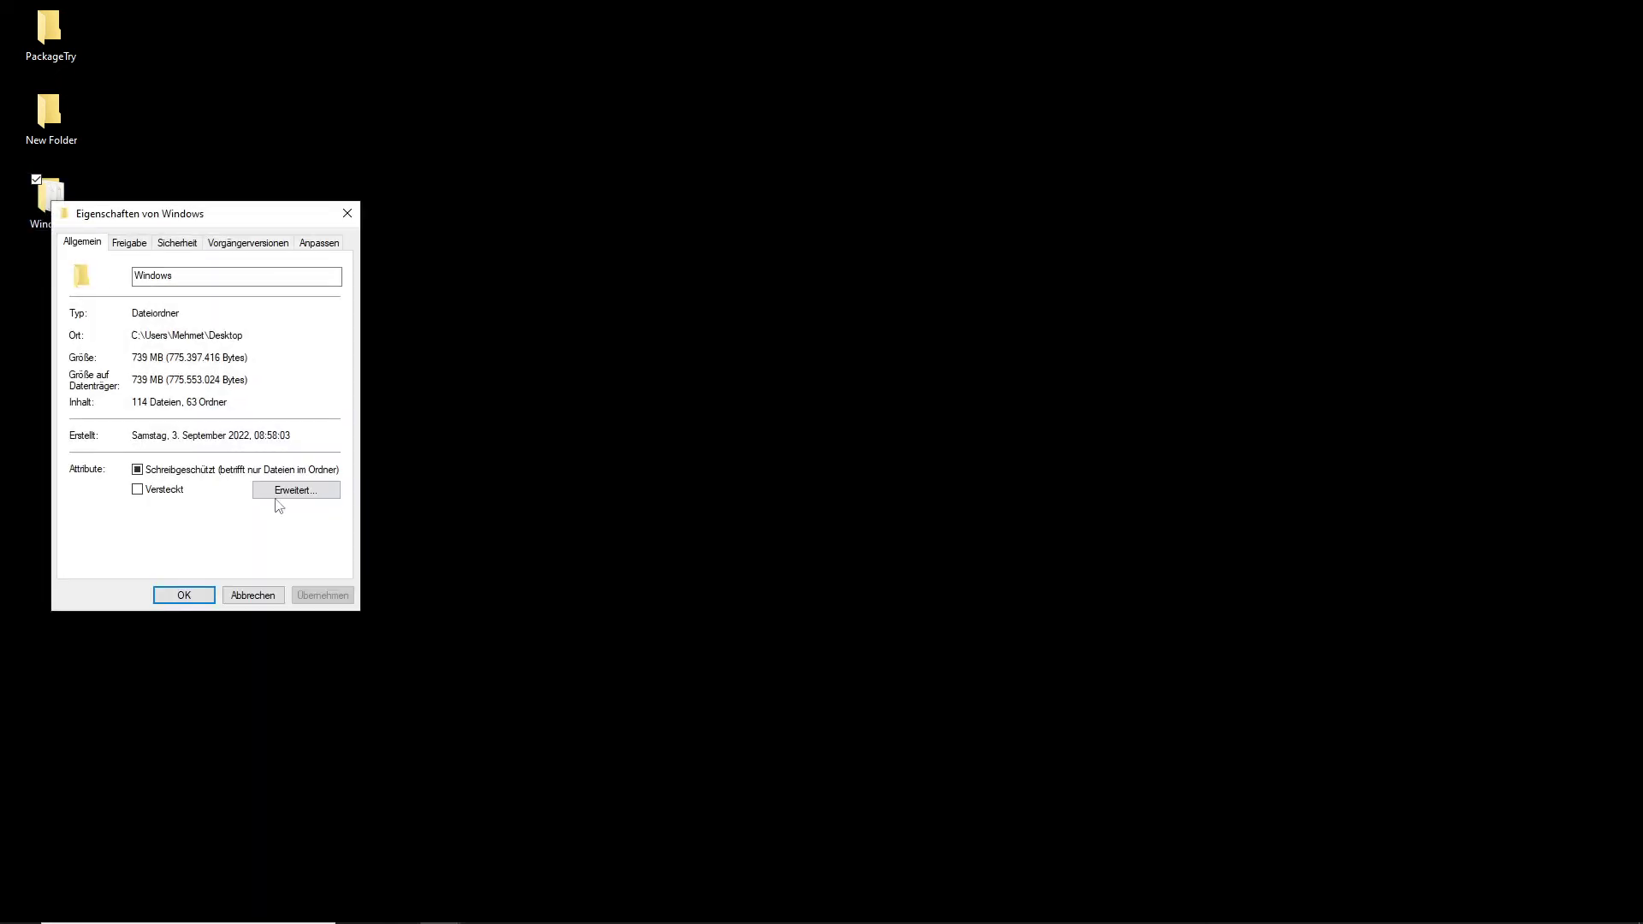
{"action": "left_click_drag", "start_coordinate": [211, 222], "coordinate": [963, 242]}
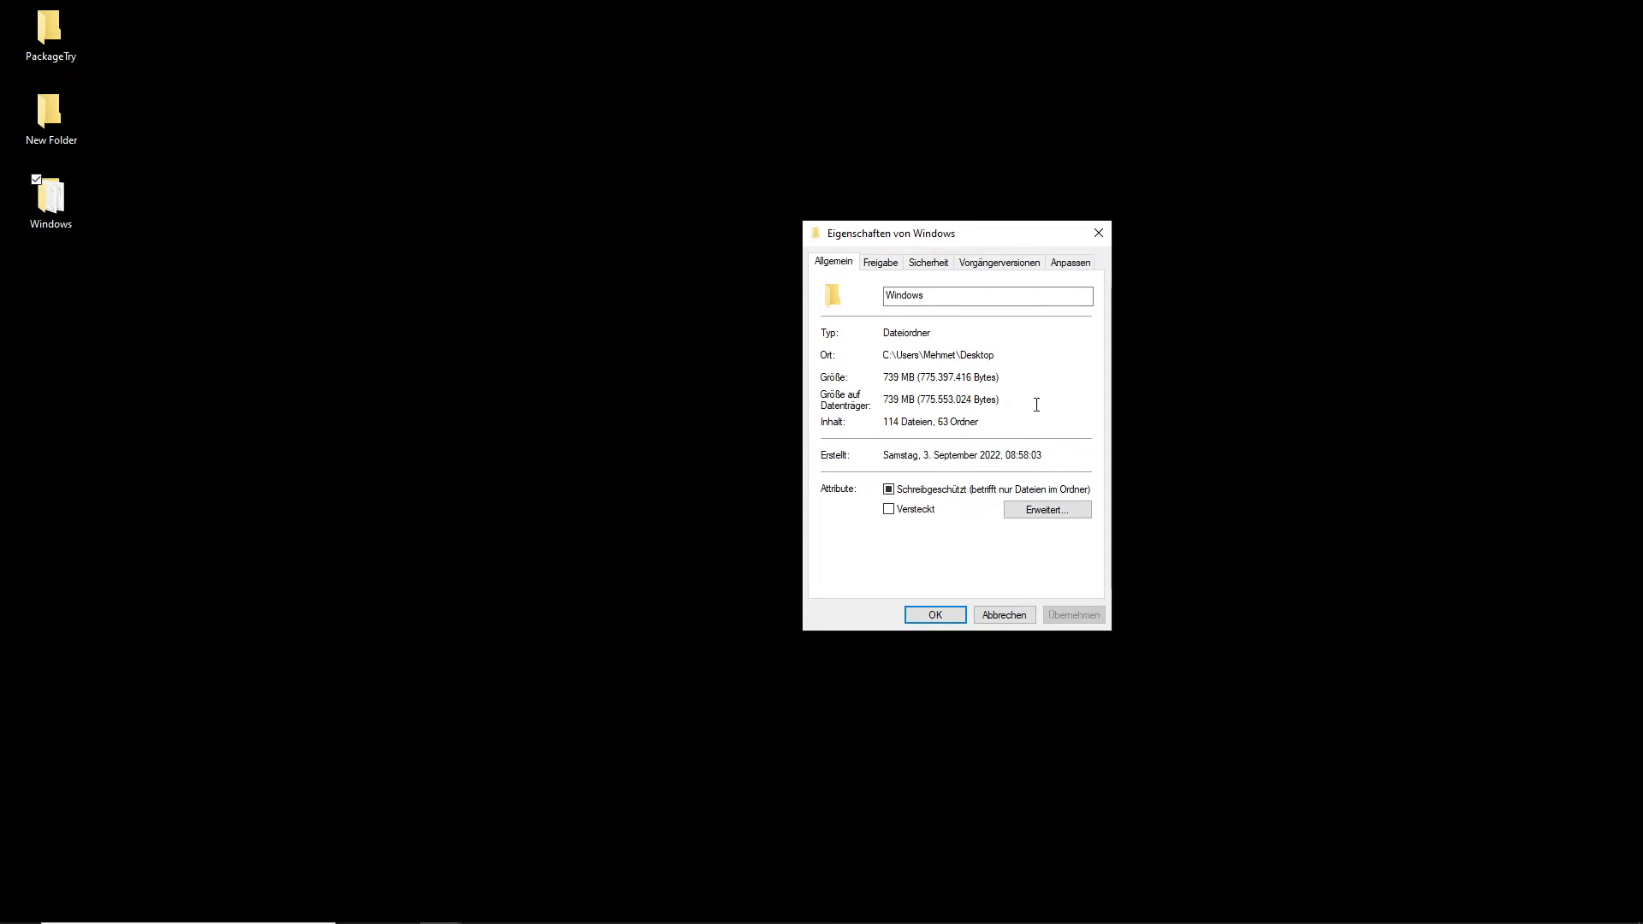
{"action": "left_click_drag", "start_coordinate": [1034, 403], "coordinate": [888, 393]}
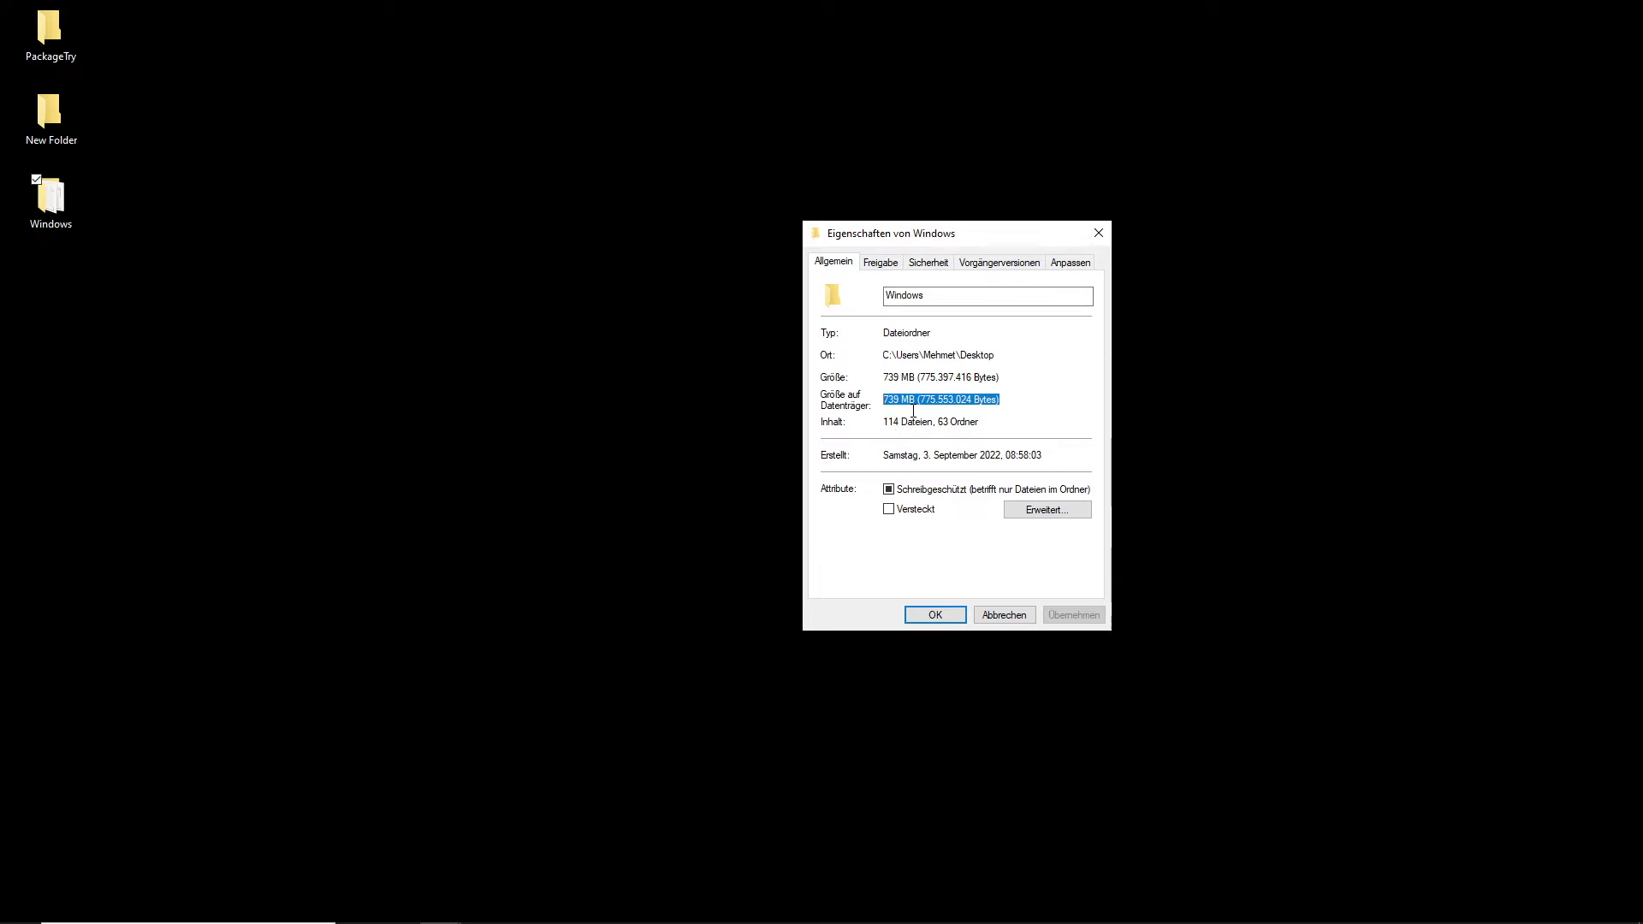
{"action": "left_click", "coordinate": [1099, 232]}
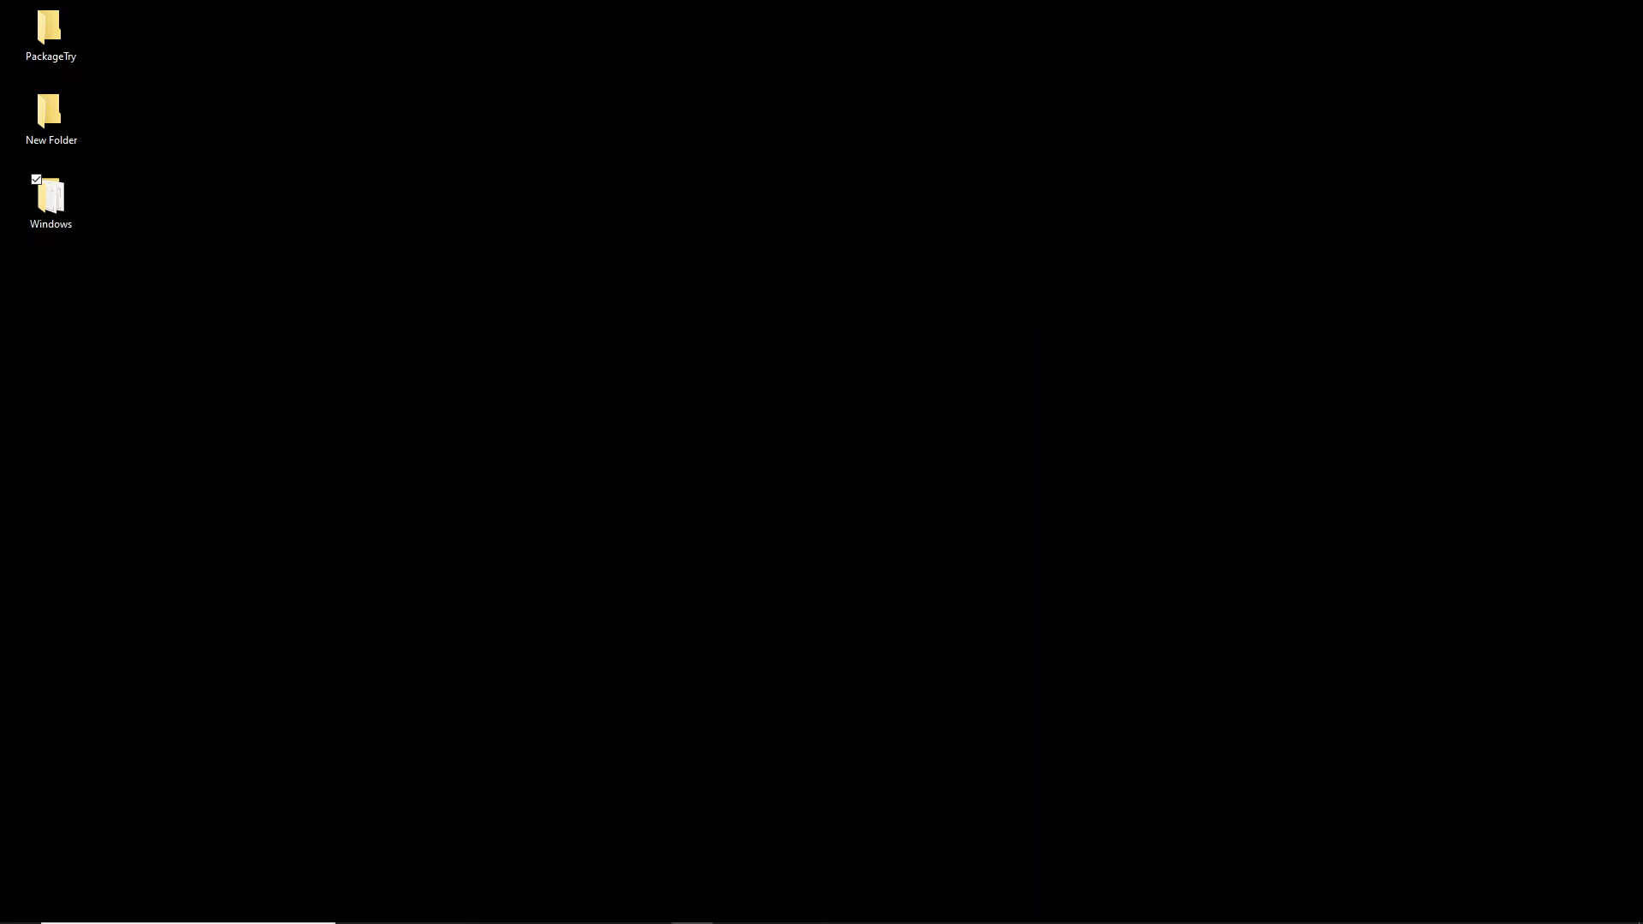
- Restore the editor, look through the Project Settings Packaging options, then return to Map_MainMenu
{"action": "mouse_move", "coordinate": [885, 920]}
{"action": "left_click", "coordinate": [1153, 907]}
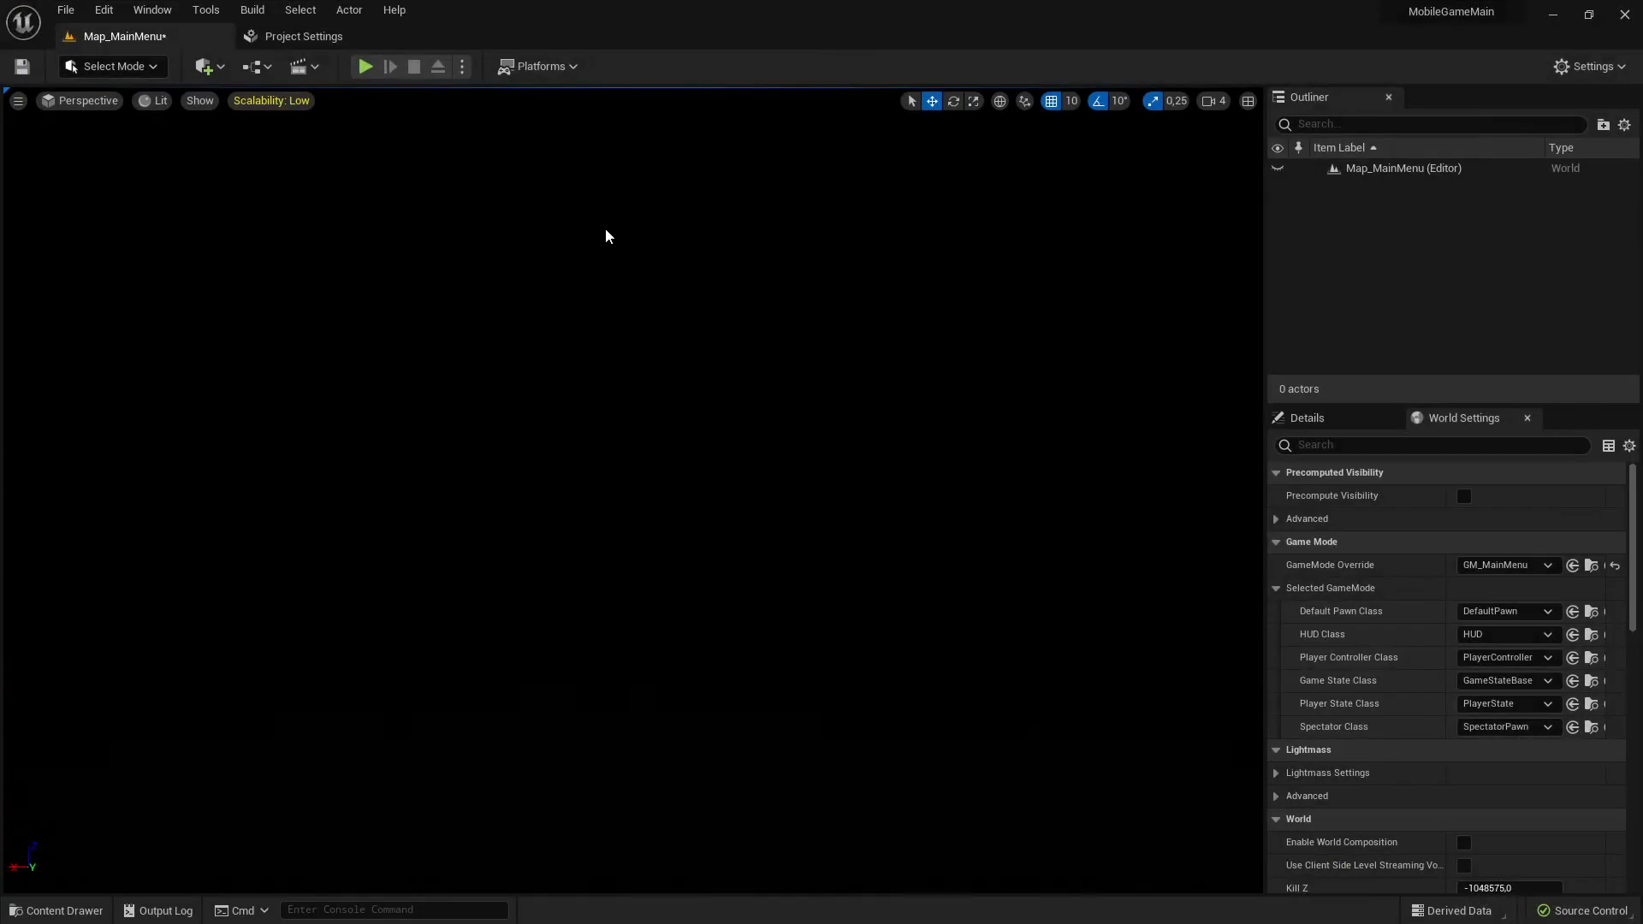
{"action": "left_click", "coordinate": [270, 37]}
{"action": "scroll", "coordinate": [515, 421], "scroll_direction": "up", "scroll_amount": 5}
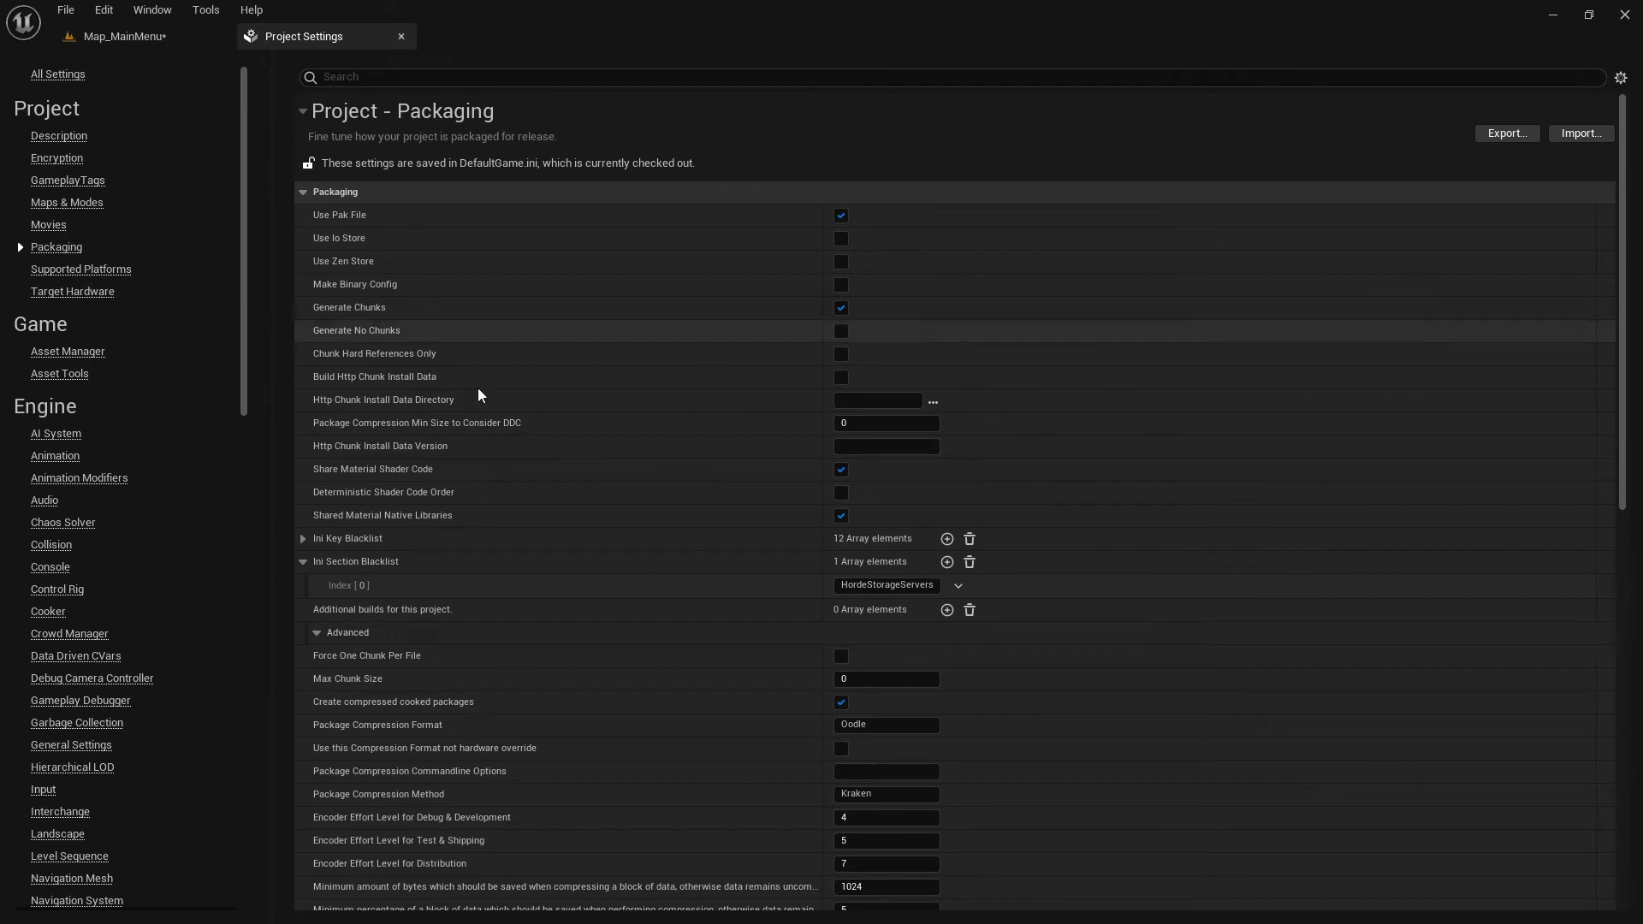
{"action": "scroll", "coordinate": [739, 562], "scroll_direction": "down", "scroll_amount": 5}
{"action": "scroll", "coordinate": [739, 562], "scroll_direction": "down", "scroll_amount": 5}
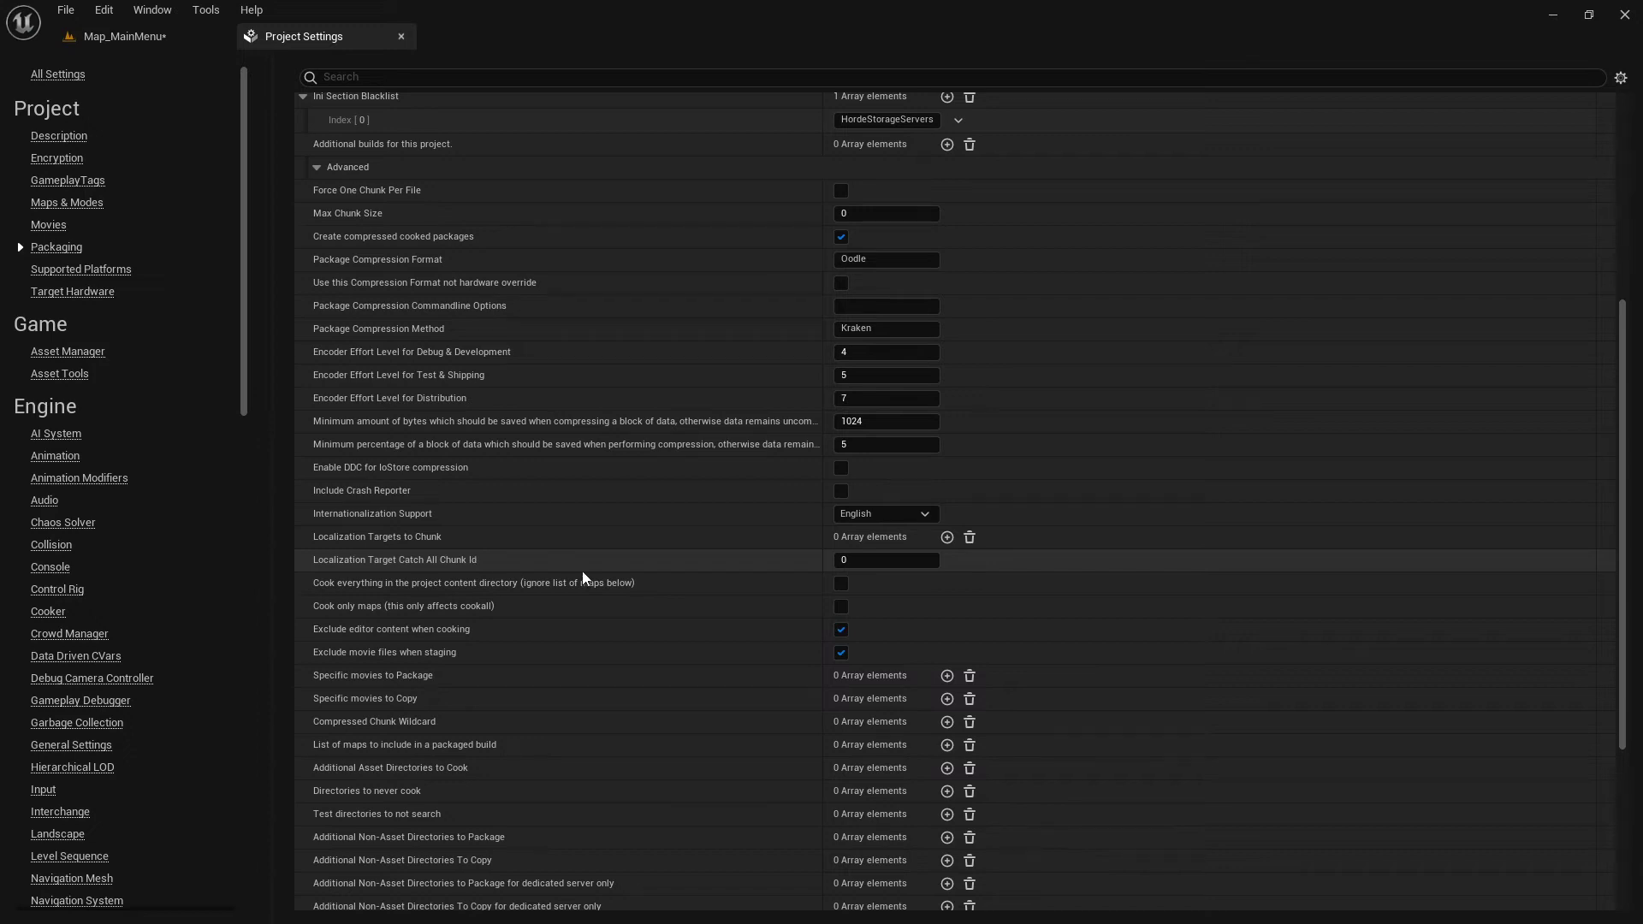
{"action": "scroll", "coordinate": [476, 557], "scroll_direction": "down", "scroll_amount": 2}
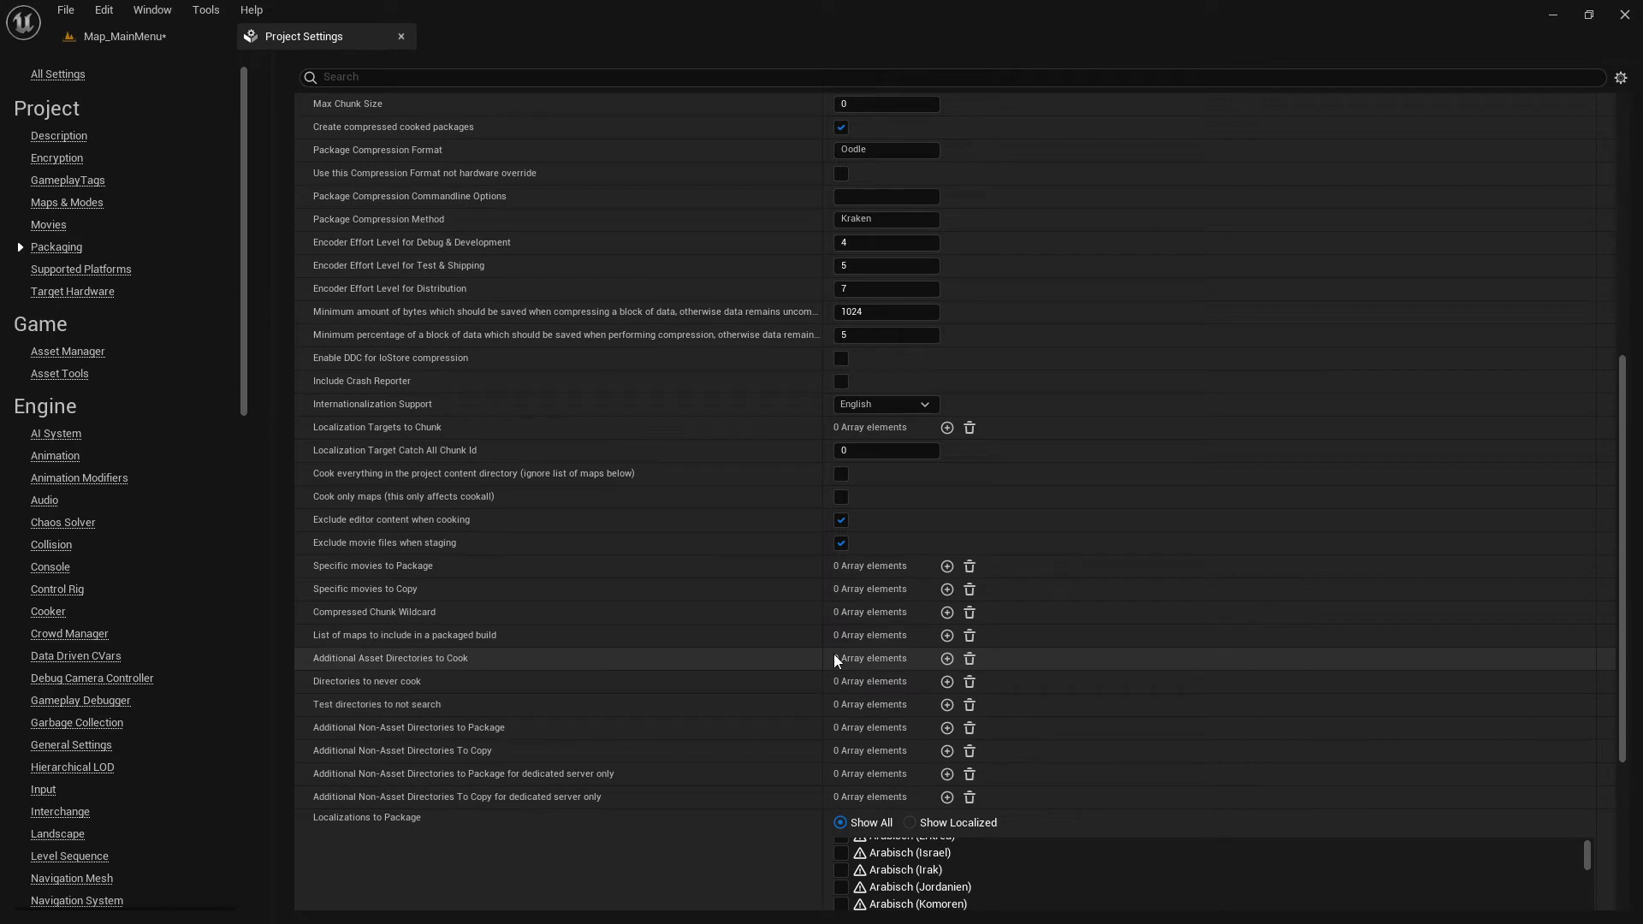
{"action": "scroll", "coordinate": [770, 403], "scroll_direction": "up", "scroll_amount": 4}
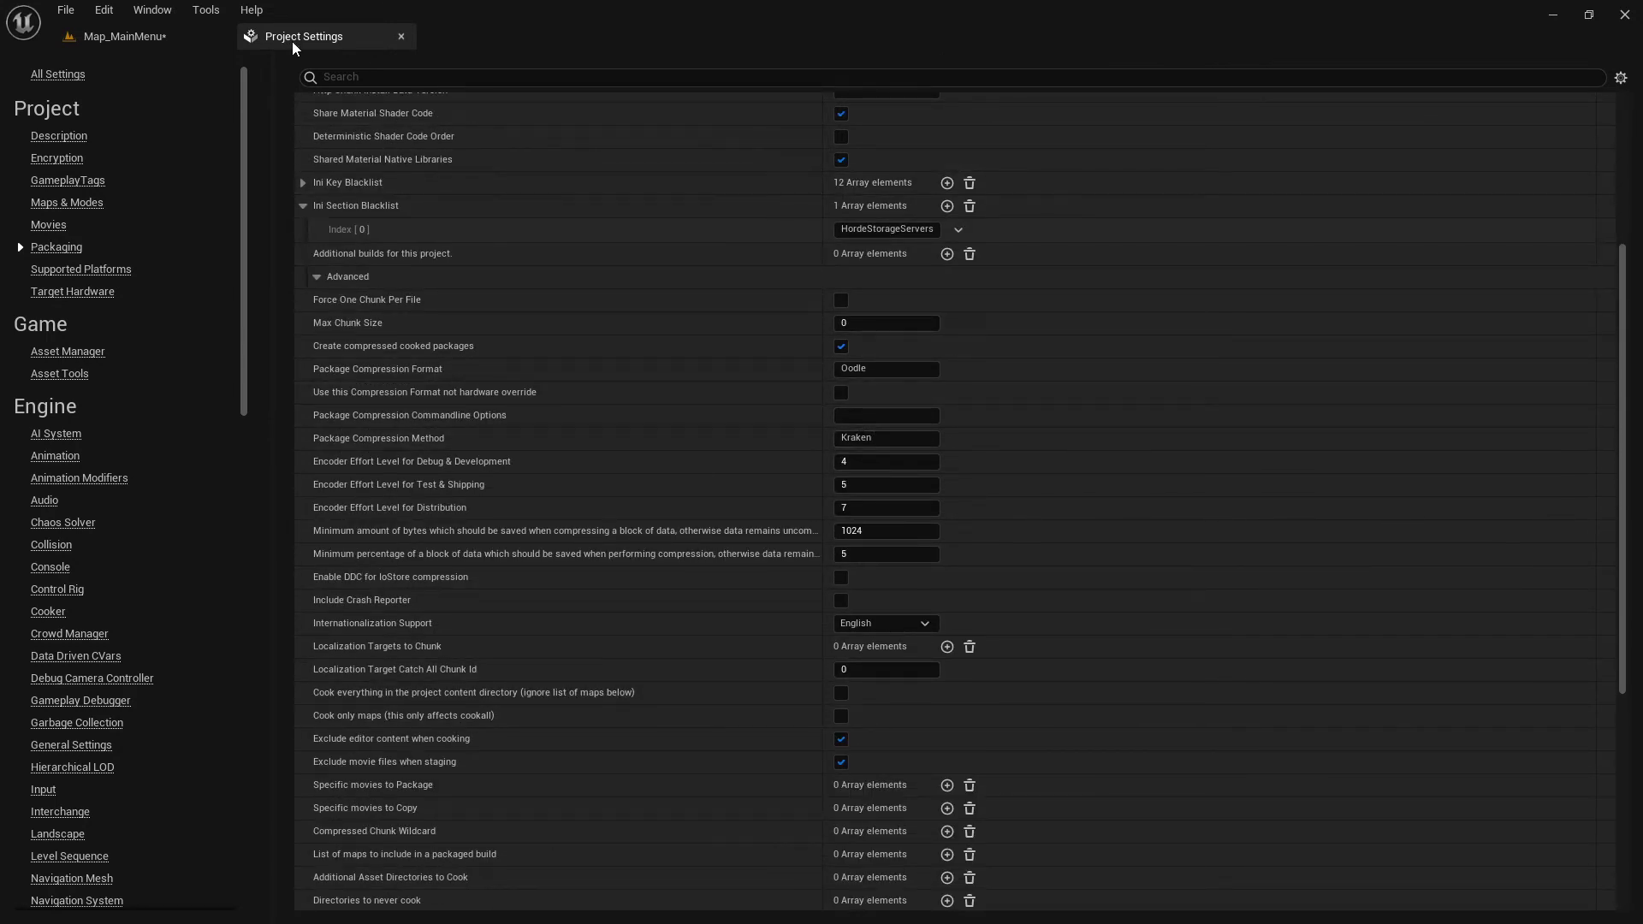
{"action": "left_click", "coordinate": [128, 36]}
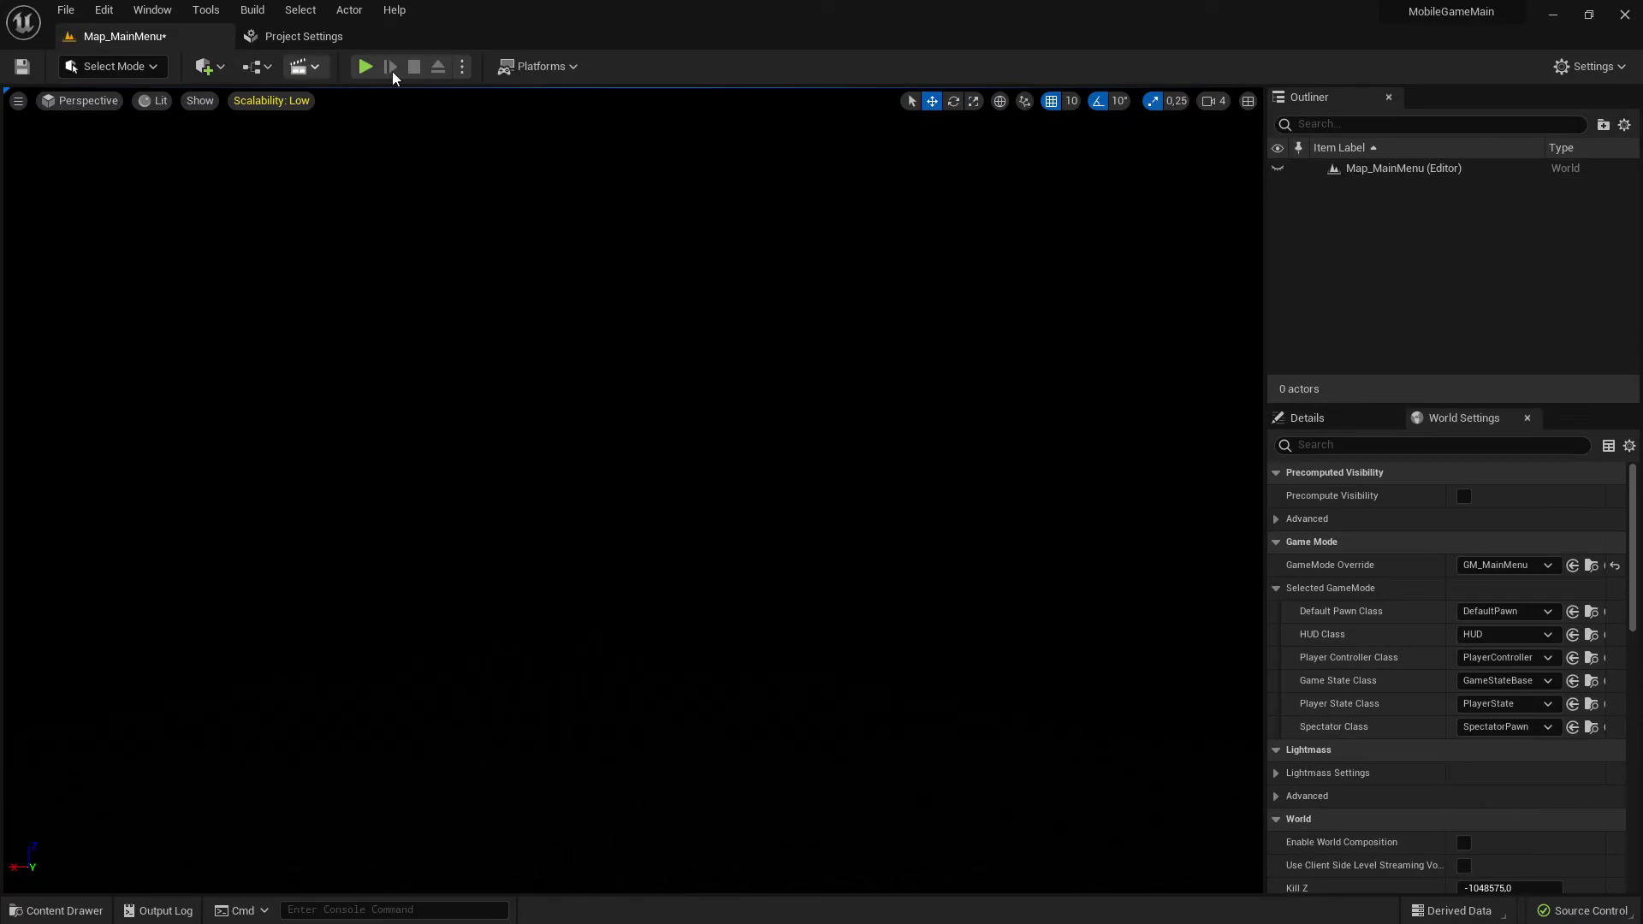
- Package the project for Windows, bringing up the folder picker at Desktop PackageTry
{"action": "left_click", "coordinate": [569, 67]}
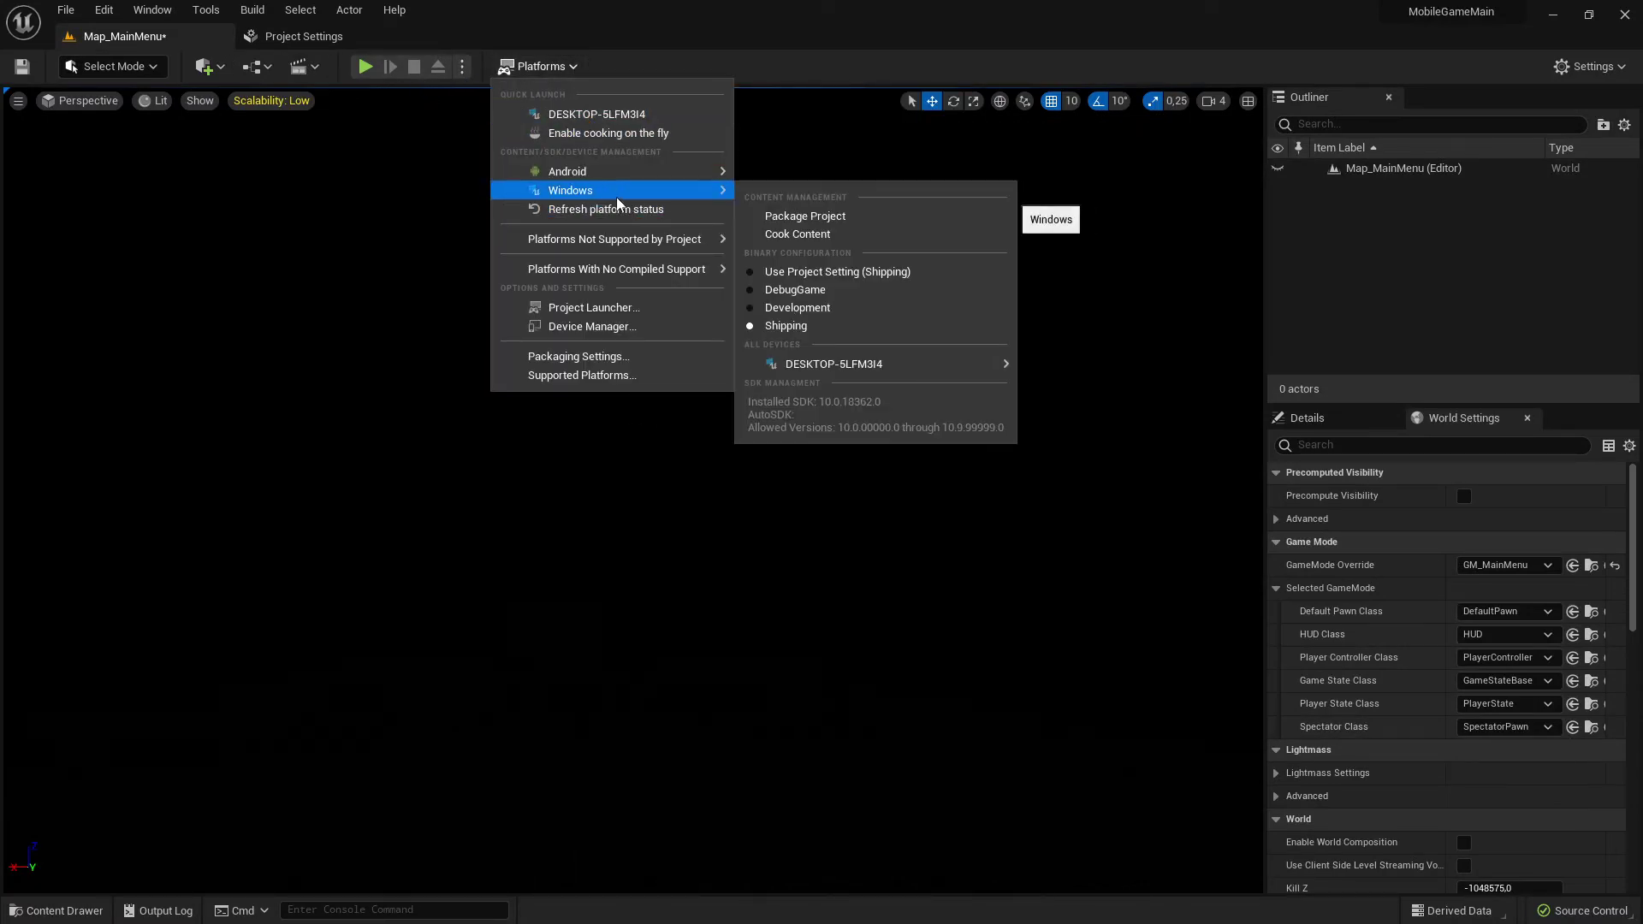
{"action": "mouse_move", "coordinate": [597, 192]}
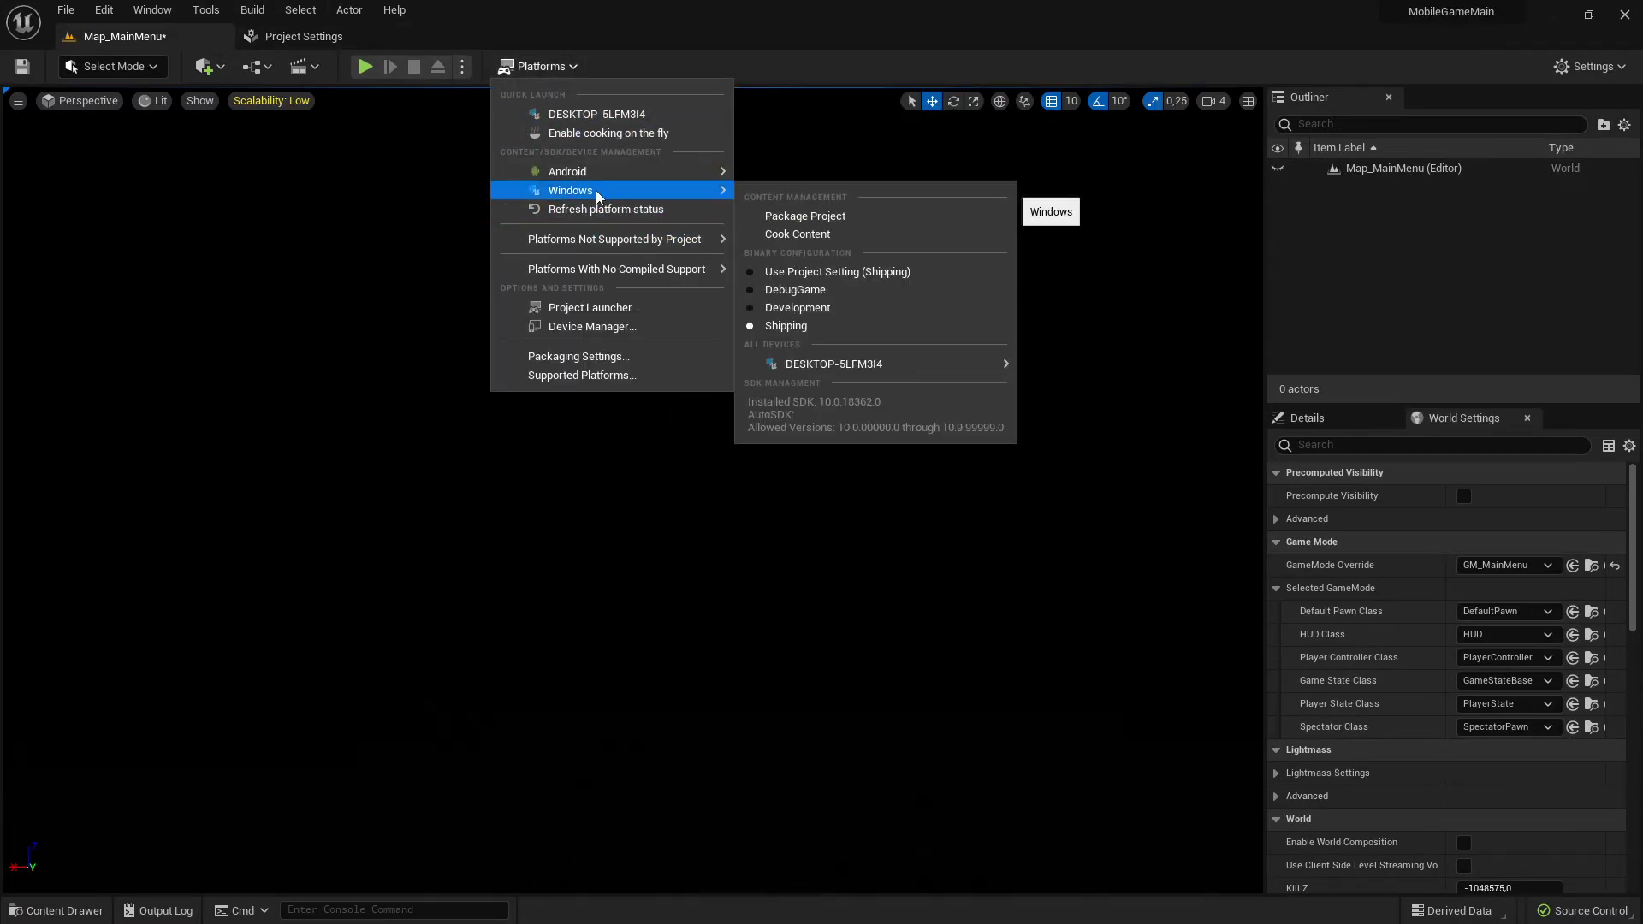
{"action": "left_click", "coordinate": [856, 226]}
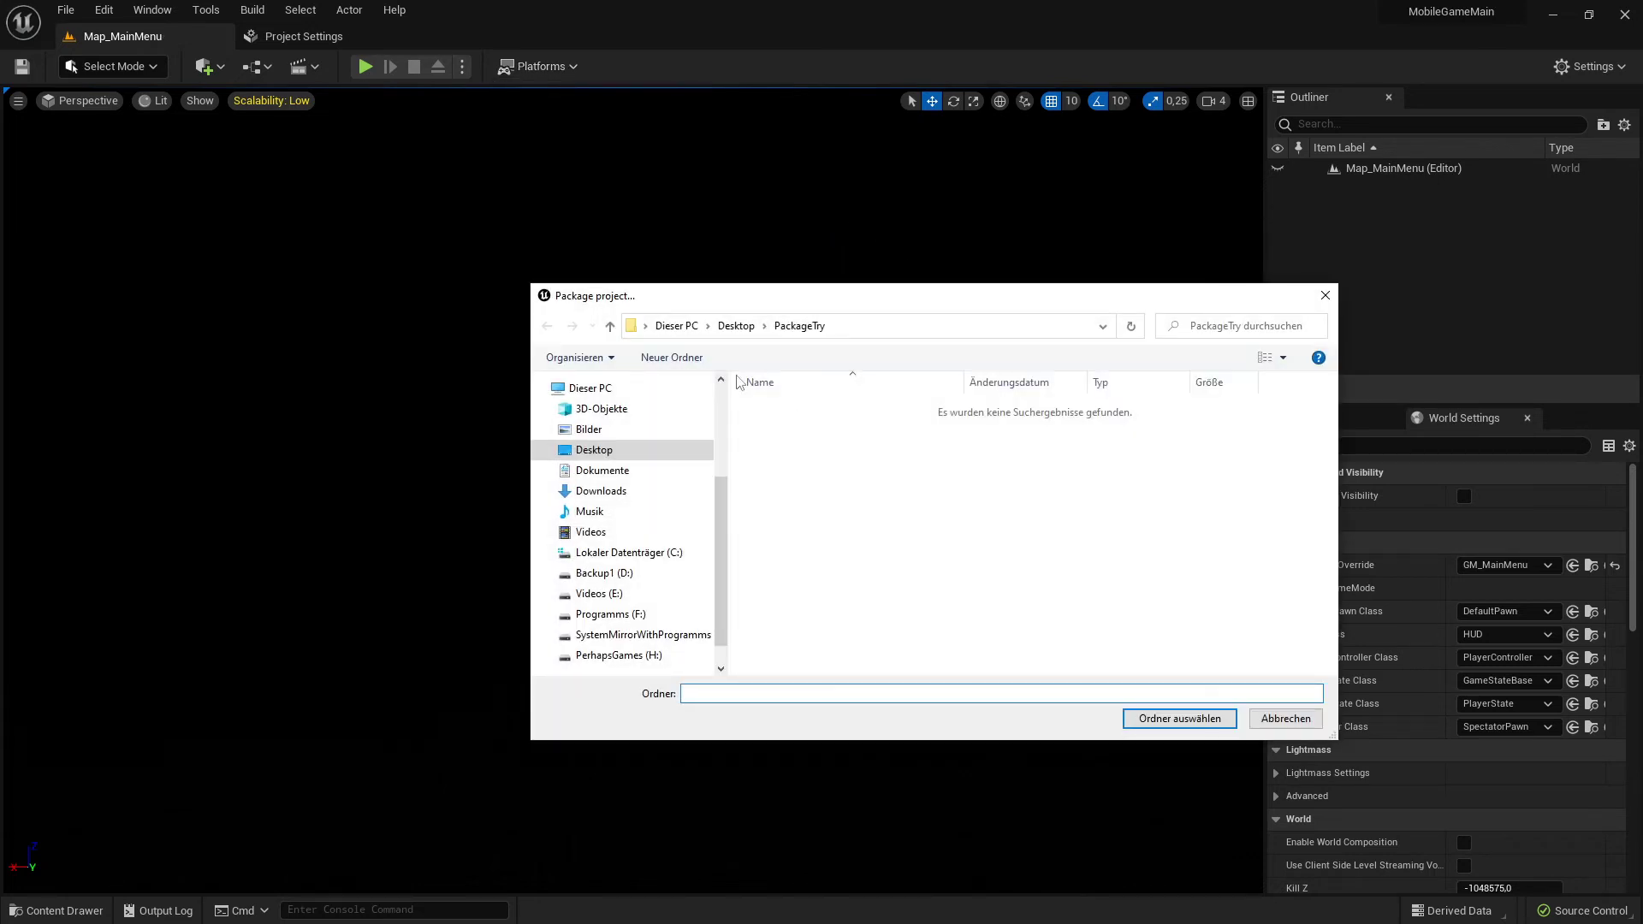